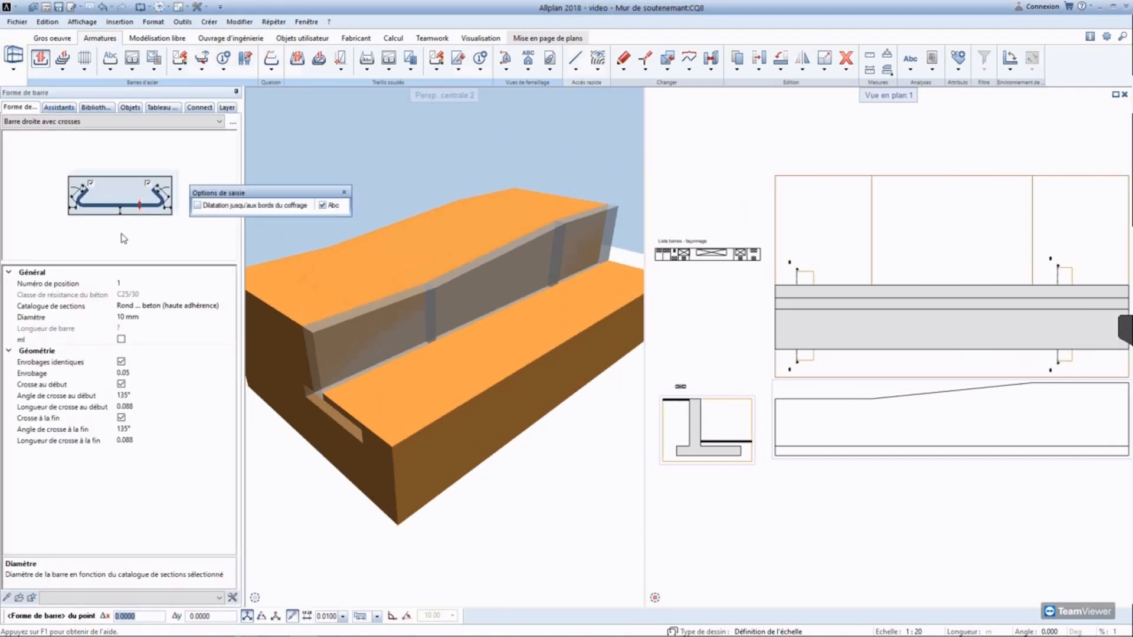
Step: Choose the closed stirrup "Cadre, fermé" as the bar shape
click(102, 121)
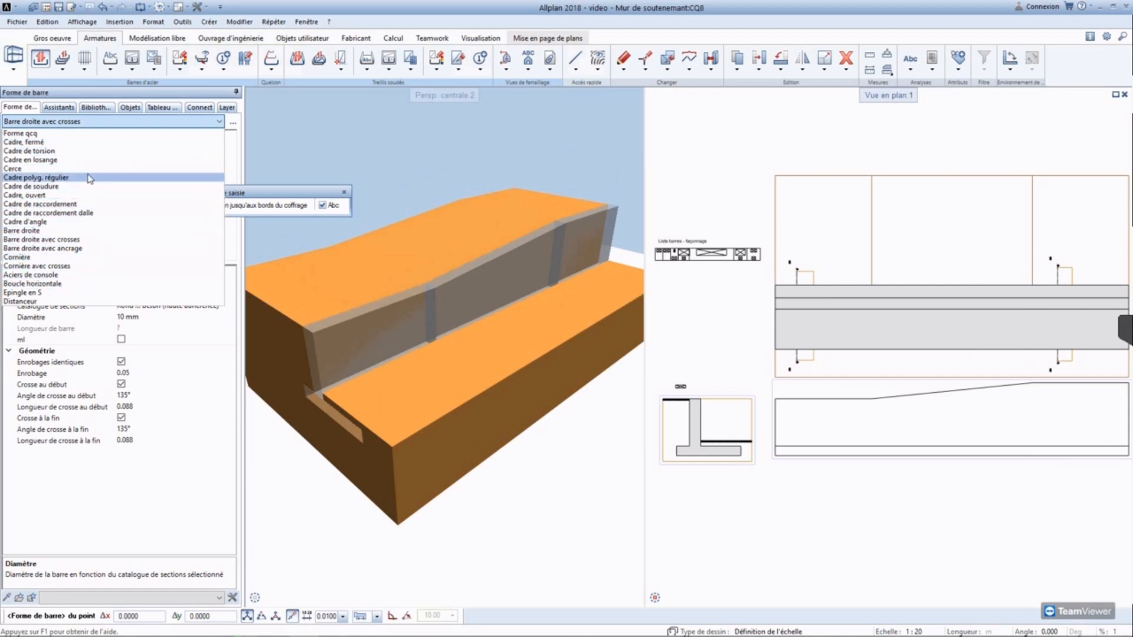
click(77, 133)
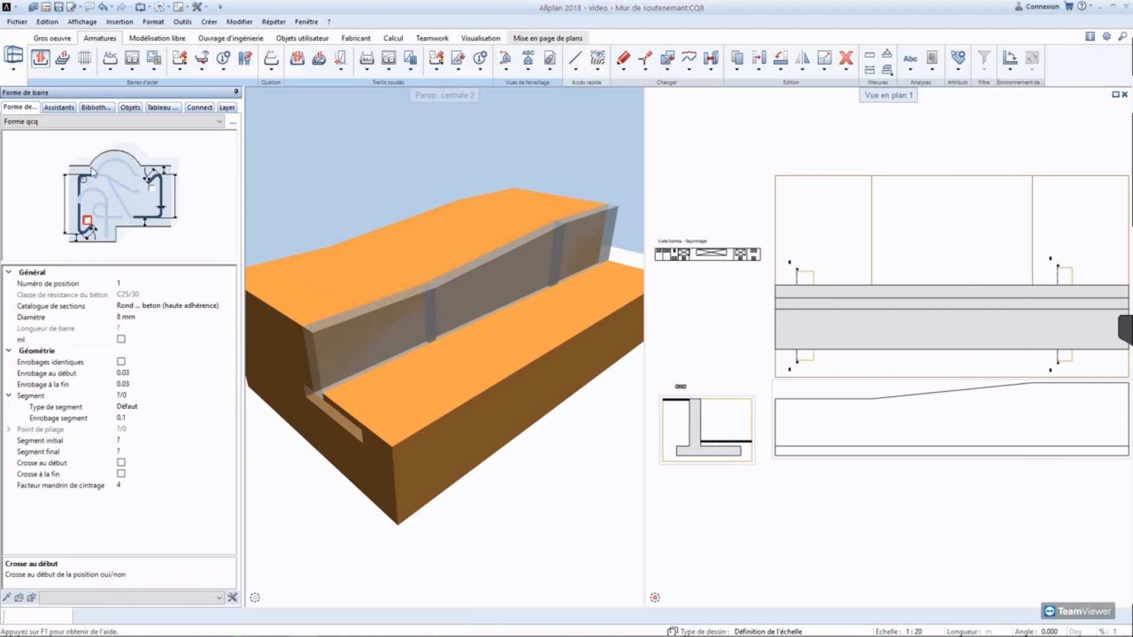
click(108, 127)
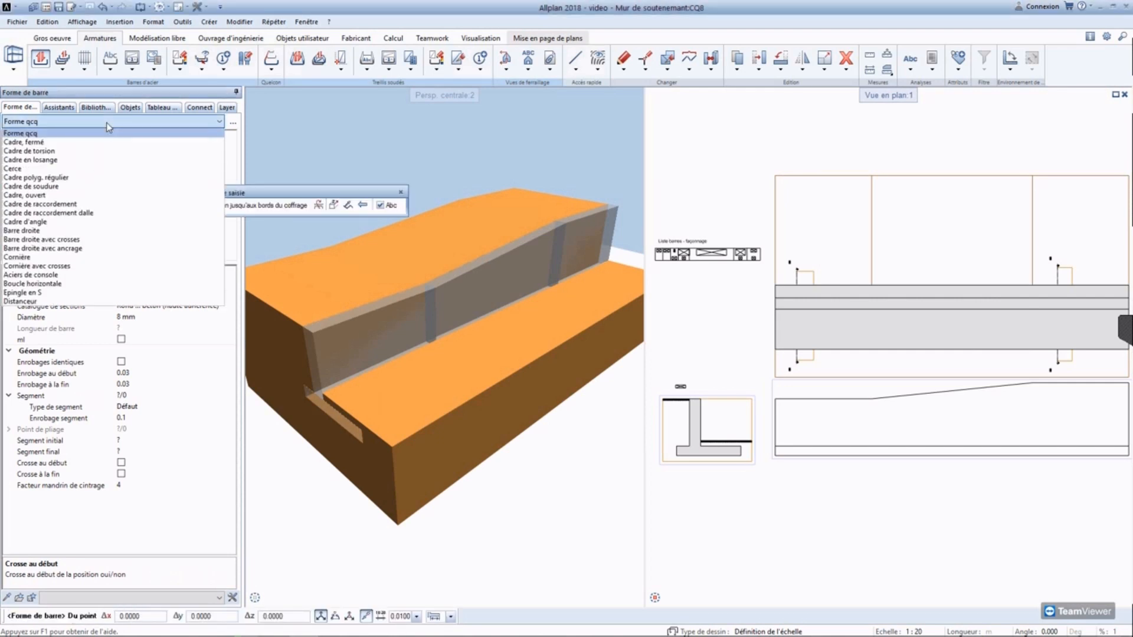
click(78, 144)
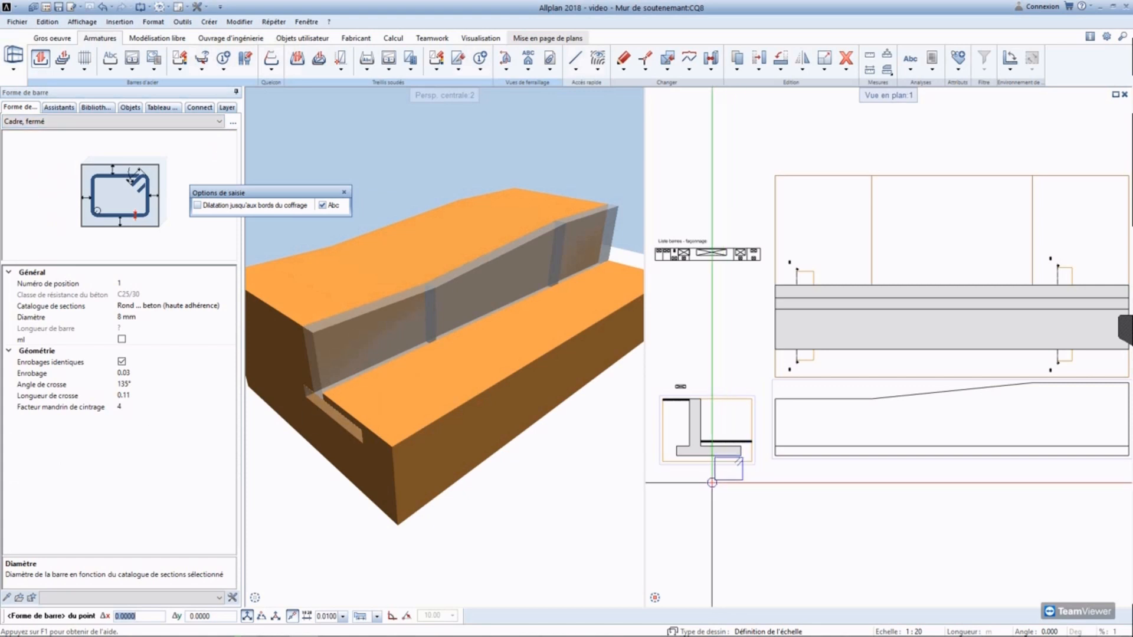
Step: Set the closed stirrup's diameter to 10 mm and its concrete cover (Enrobage) to 0.05
middle_drag(714, 481, 768, 454)
scroll(769, 454, up, 5)
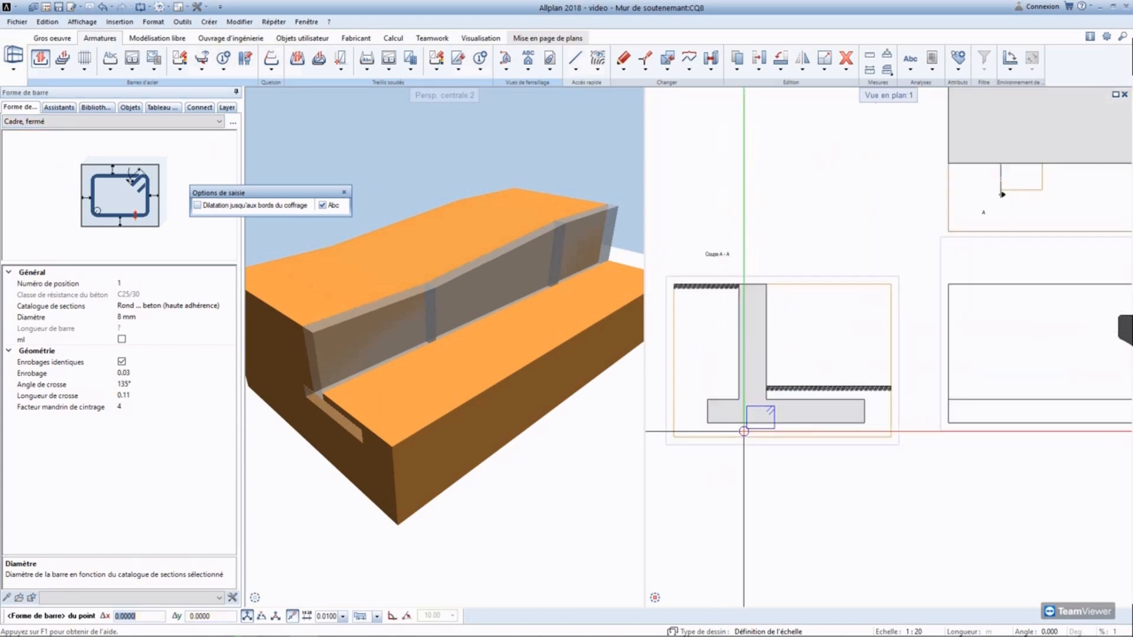
middle_drag(716, 275, 709, 370)
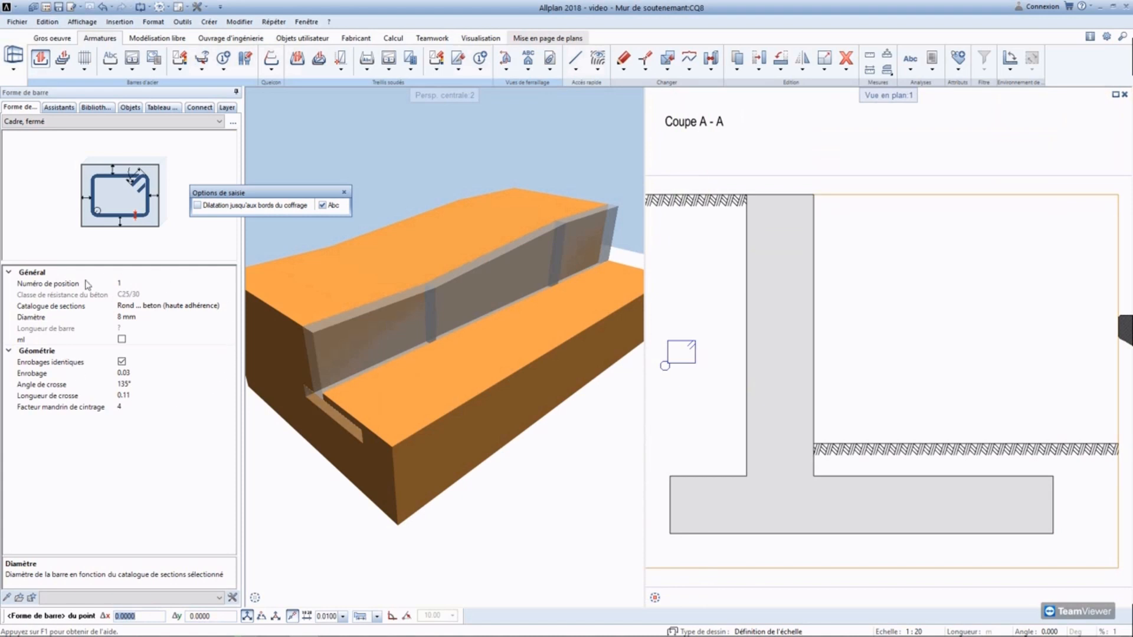
click(148, 319)
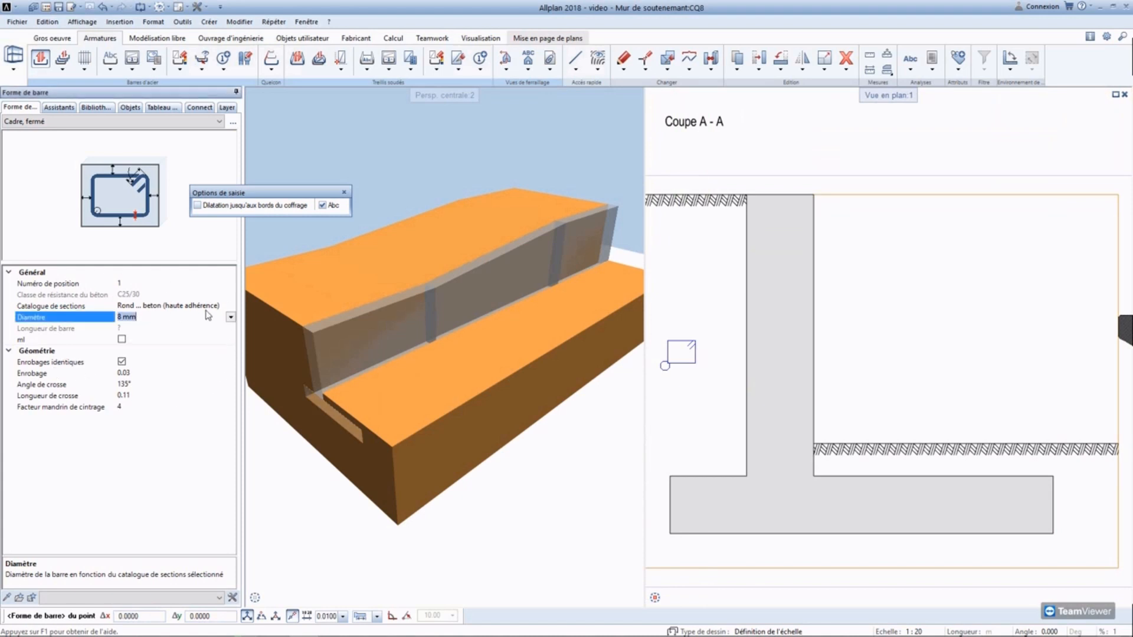
click(231, 317)
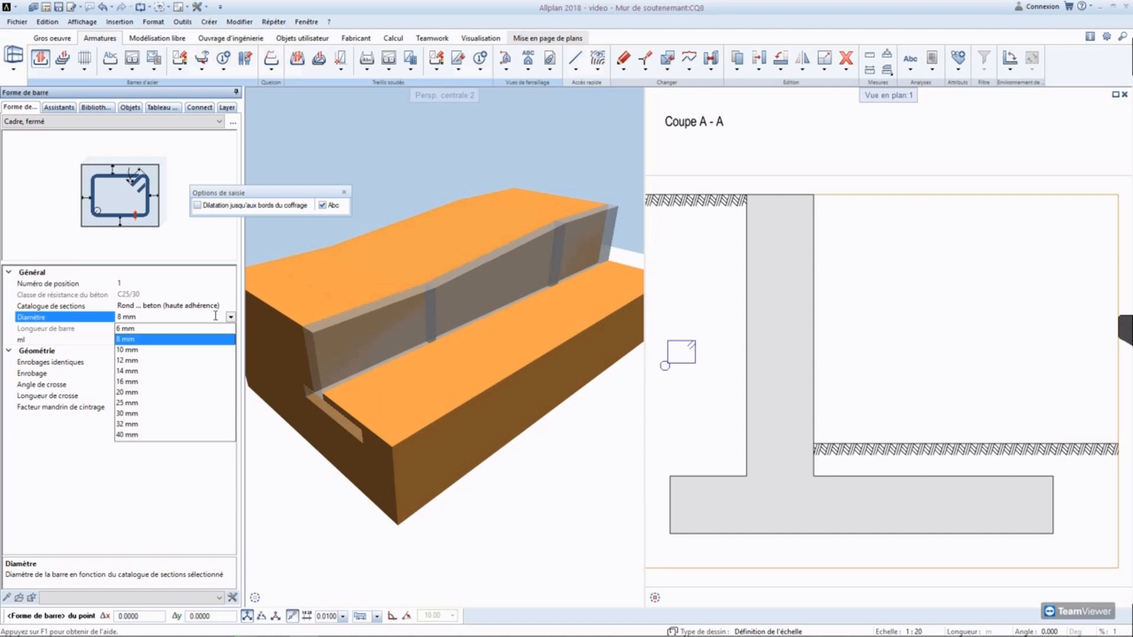
click(131, 350)
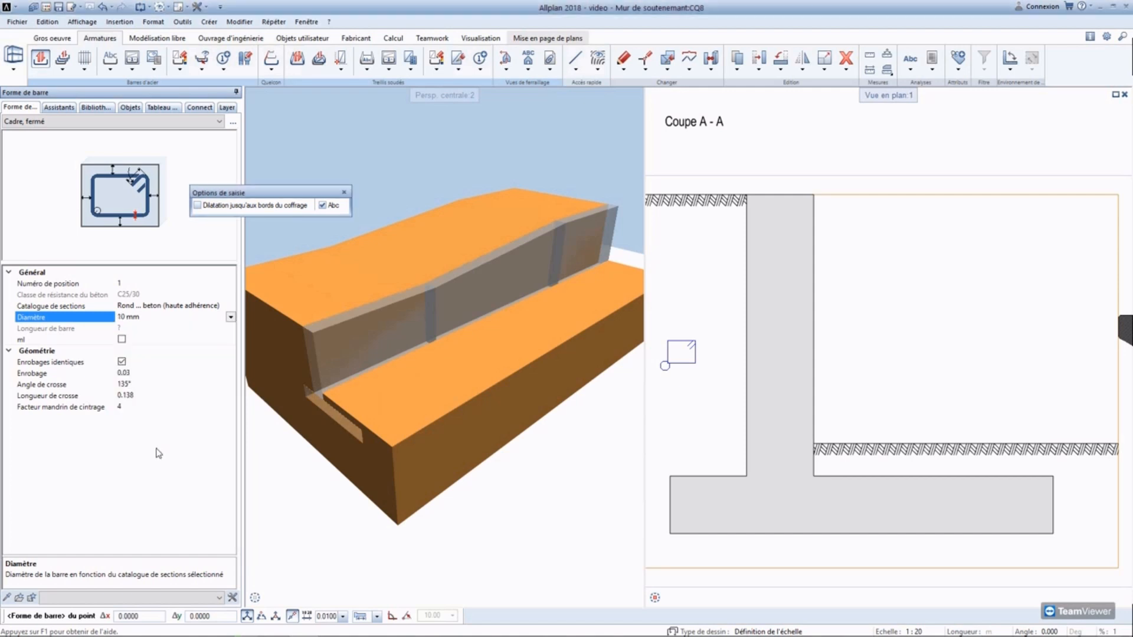
click(131, 374)
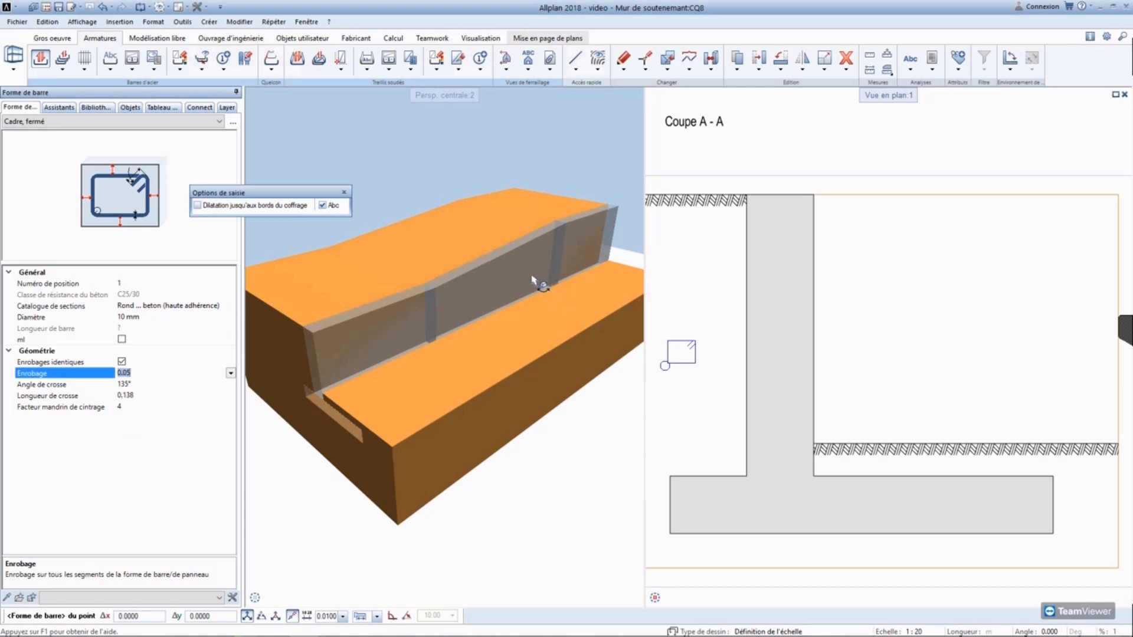
Step: Place the stirrup in the footing of section A-A, expanded to the formwork edges with "Dilatation jusqu'aux bords du coffrage"
middle_drag(678, 444, 692, 388)
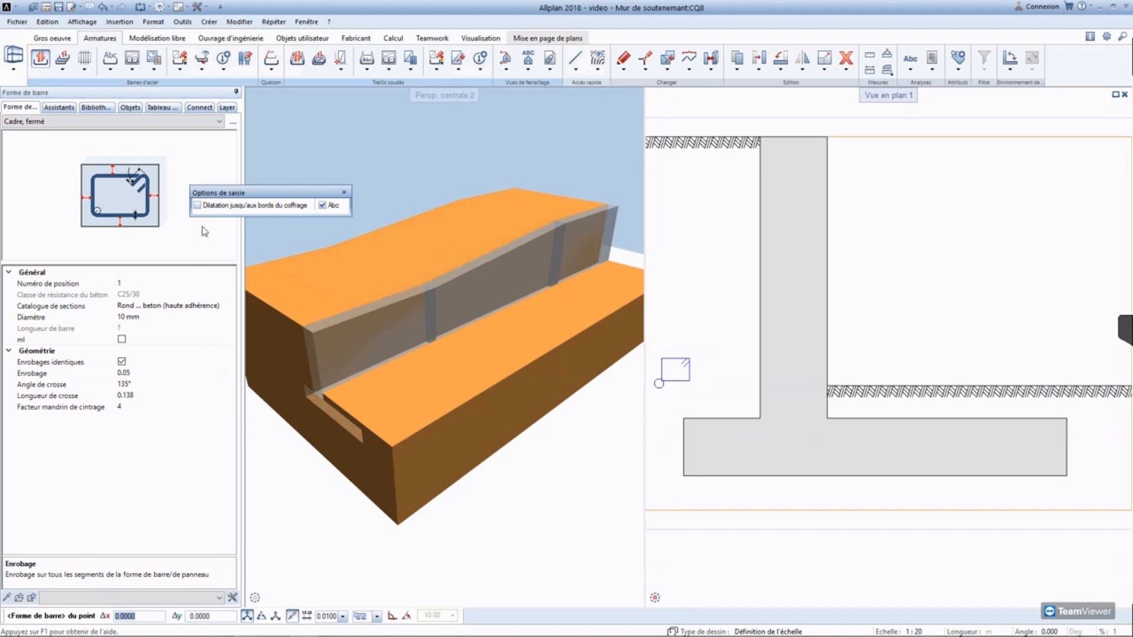
click(197, 204)
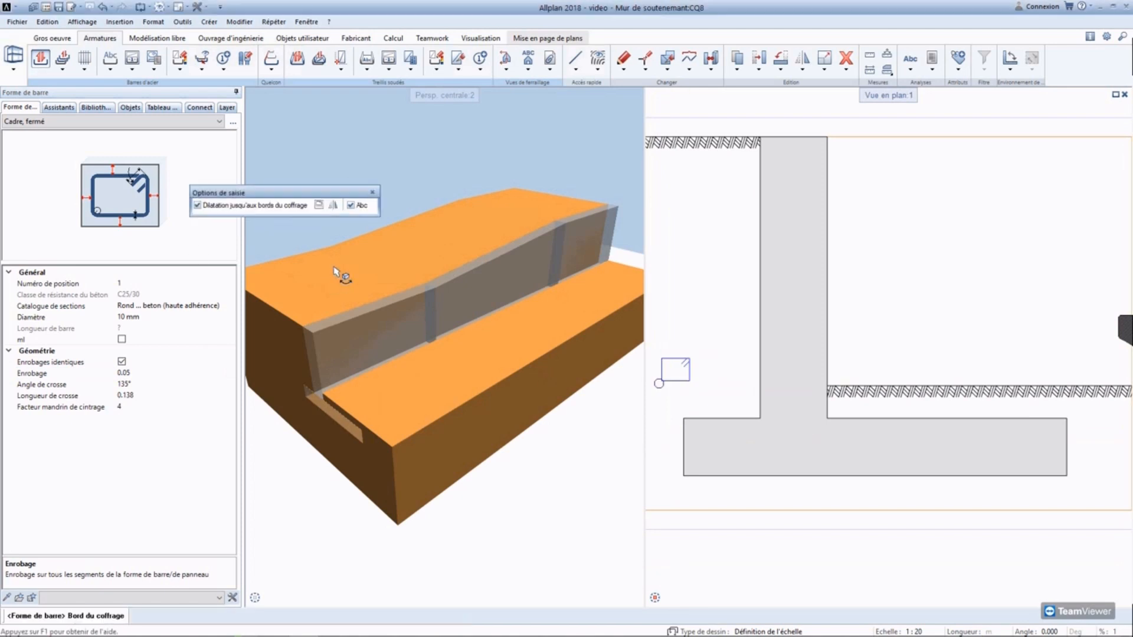
click(693, 453)
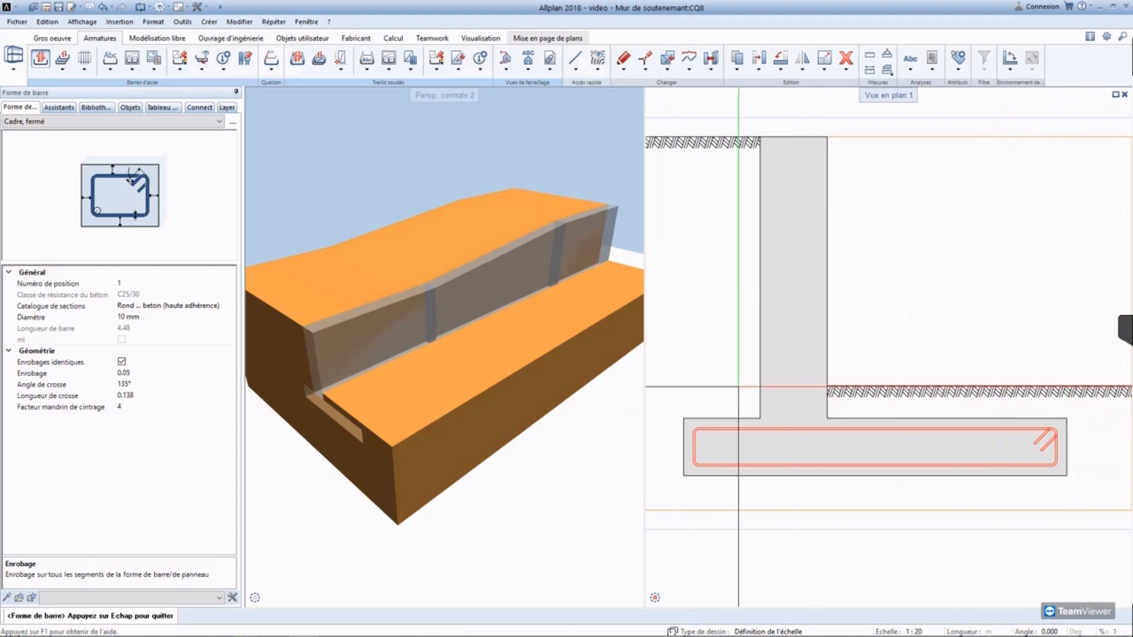
scroll(734, 389, down, 3)
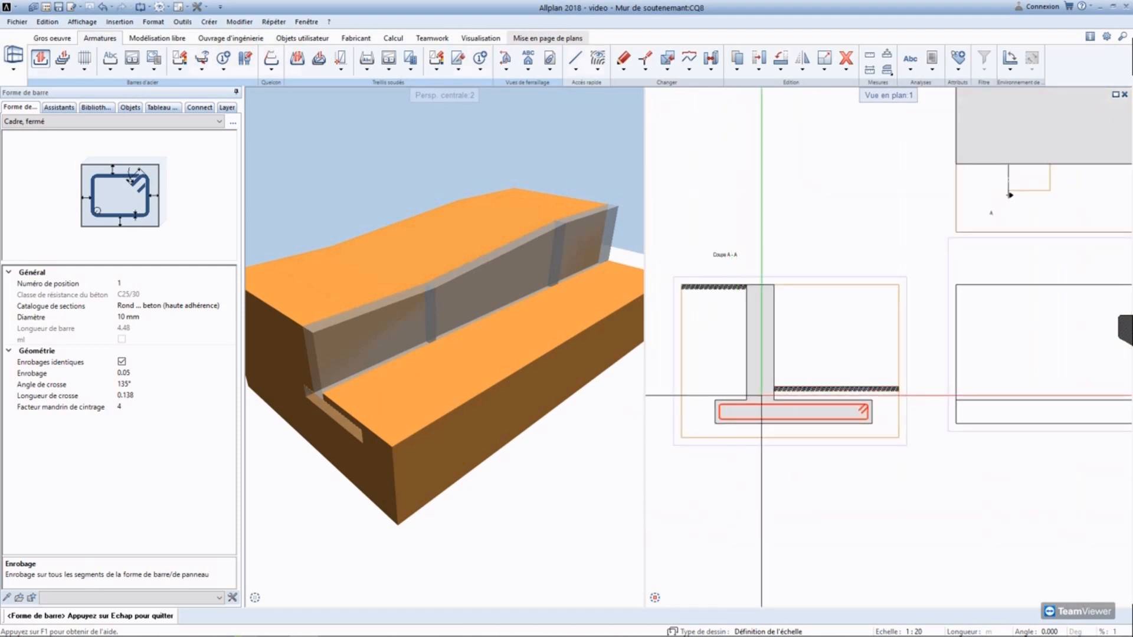
scroll(761, 395, down, 3)
middle_drag(962, 353, 834, 366)
scroll(787, 370, down, 2)
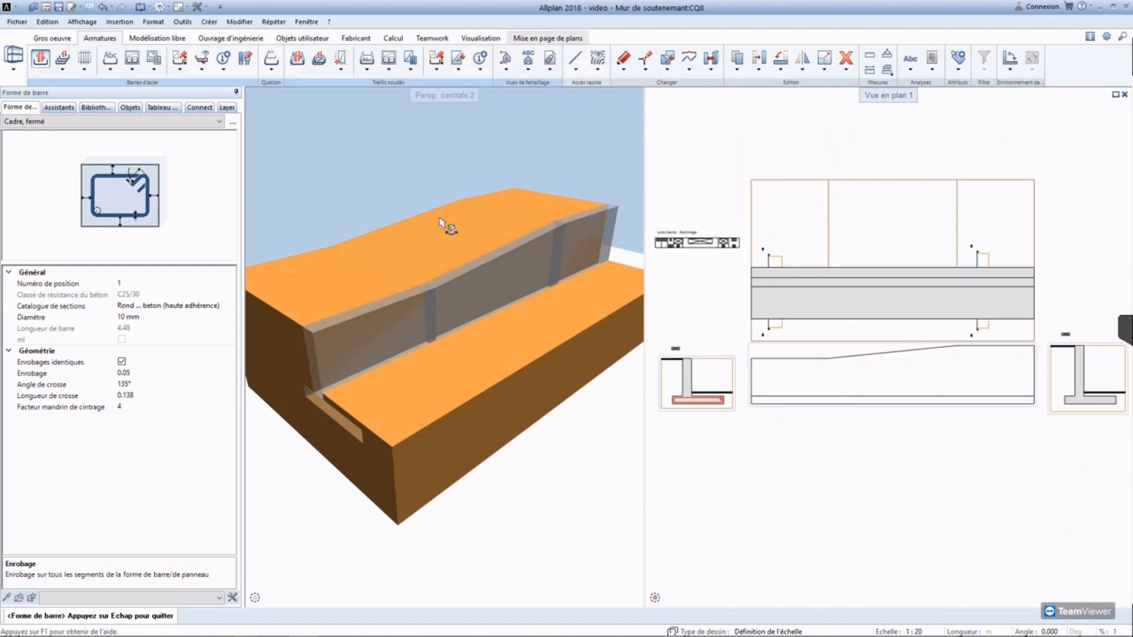
key(Escape)
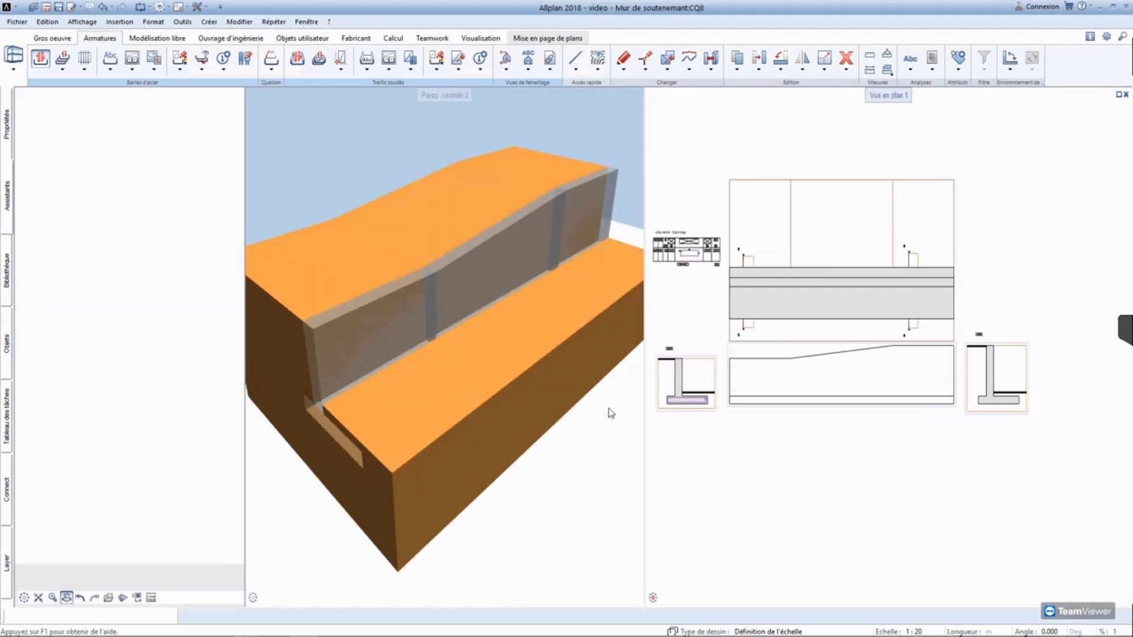
Step: Annotate the footing stirrup in section A-A with its position label just outside the footing's left end
click(685, 402)
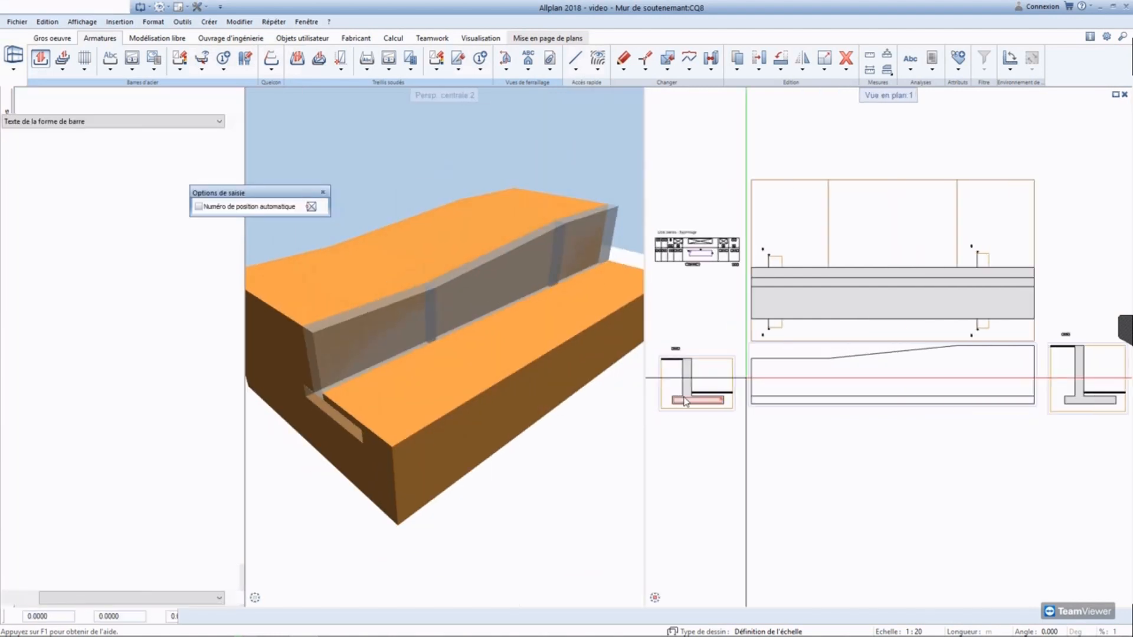
scroll(688, 397, up, 5)
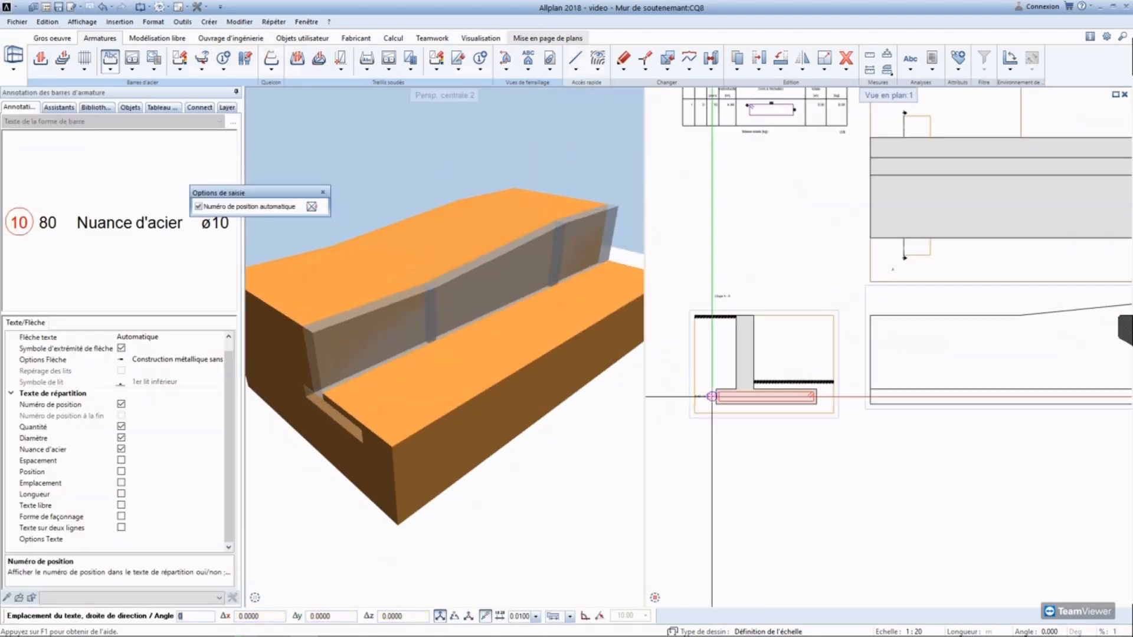
key(Escape)
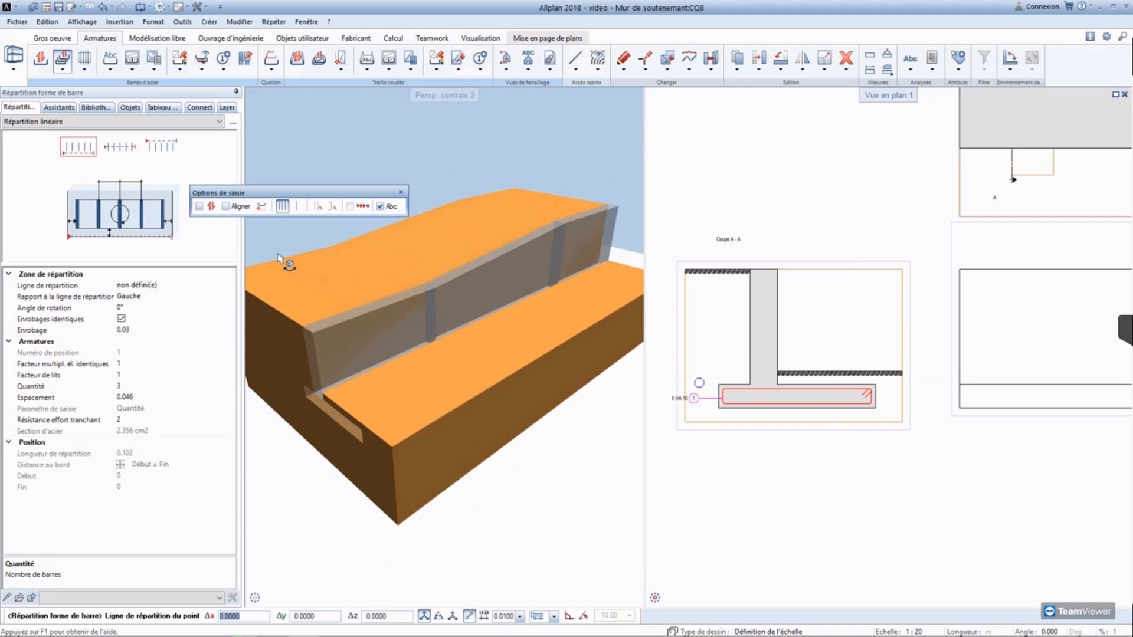
Step: Enable automatic formwork detection for the linear distribution so the stirrups run along the whole footing length
drag(330, 196, 462, 155)
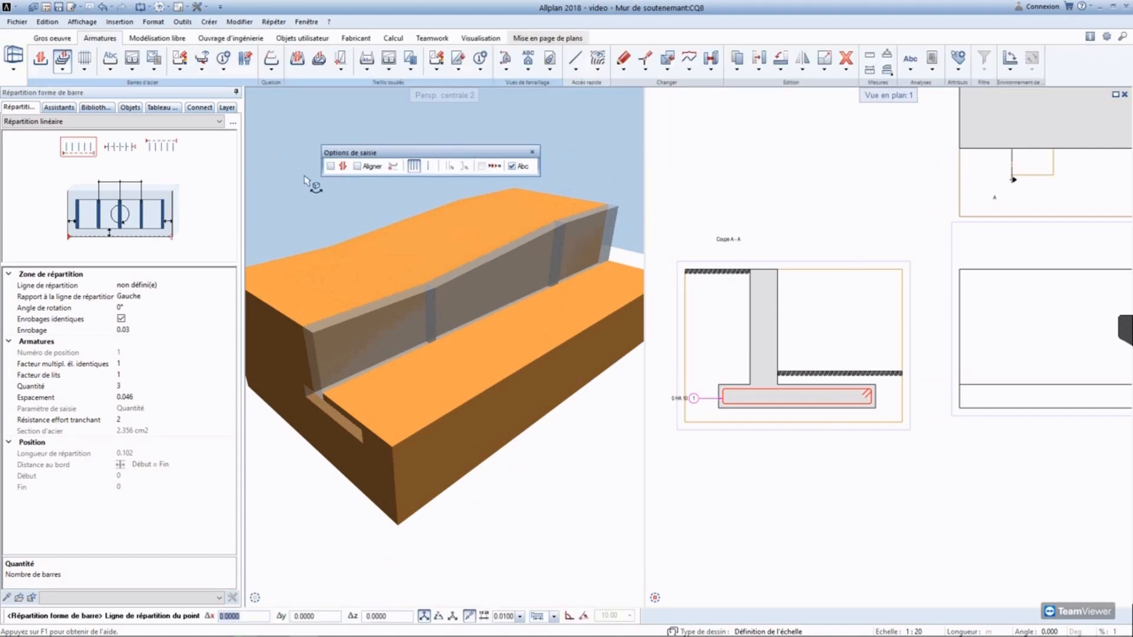
click(331, 167)
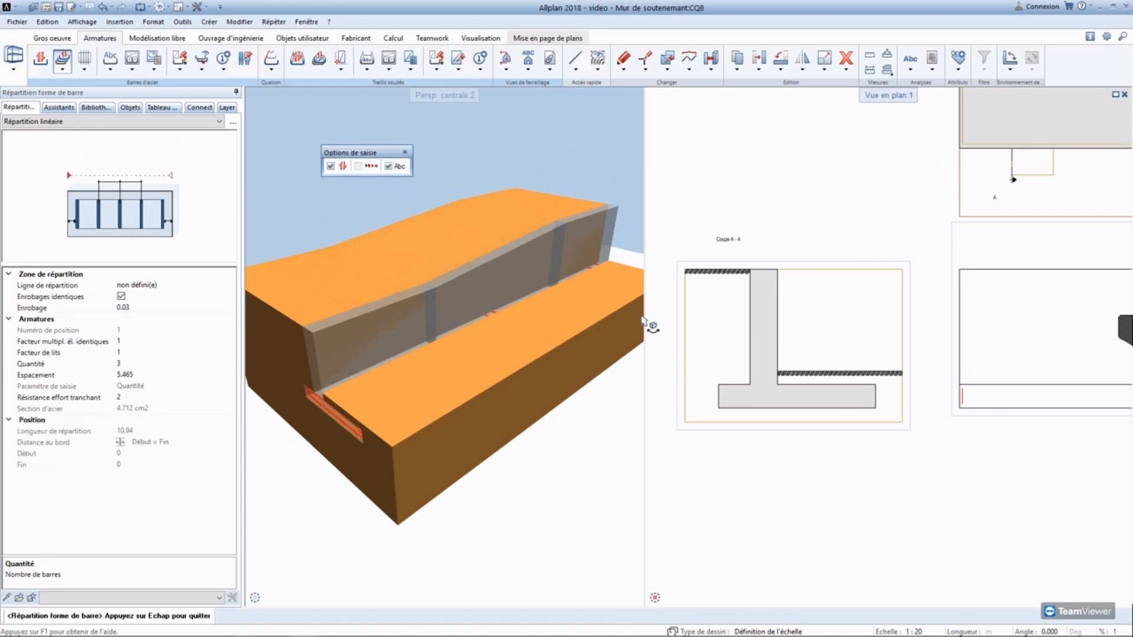
scroll(728, 415, down, 4)
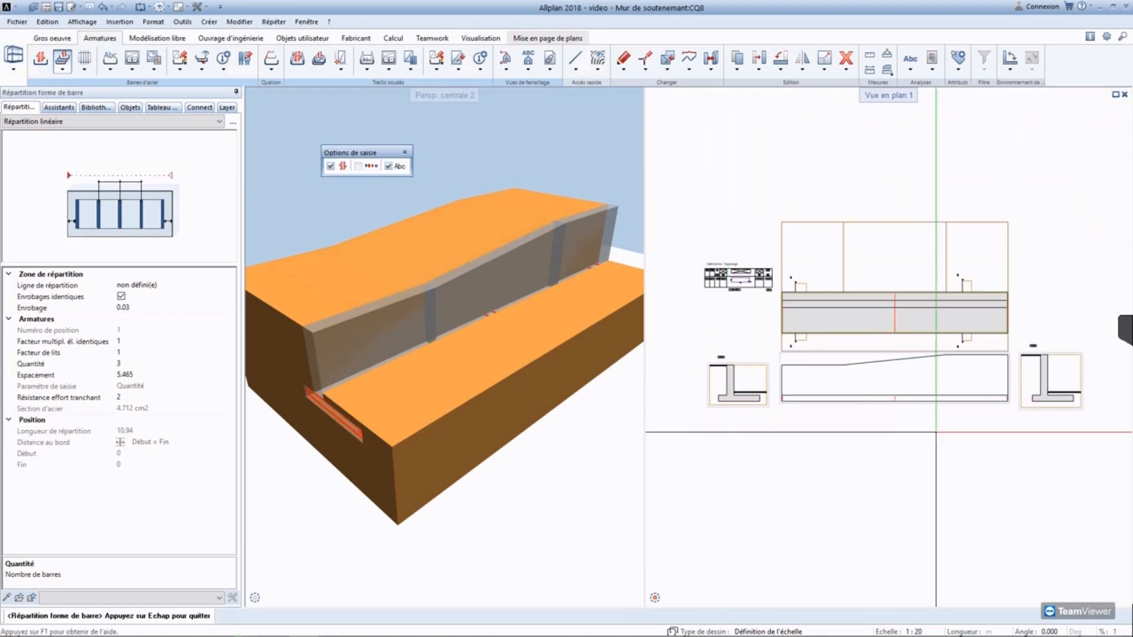
scroll(937, 434, up, 1)
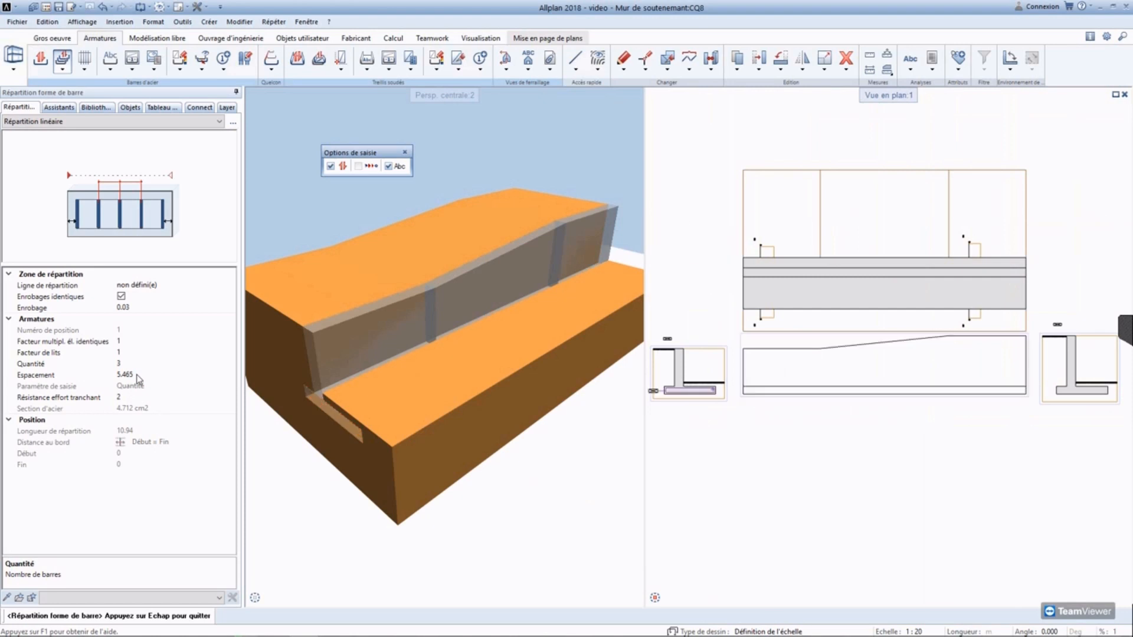
Step: Set the stirrup spacing (Espacement) to 0.3 and accept the distribution along the footing
click(137, 376)
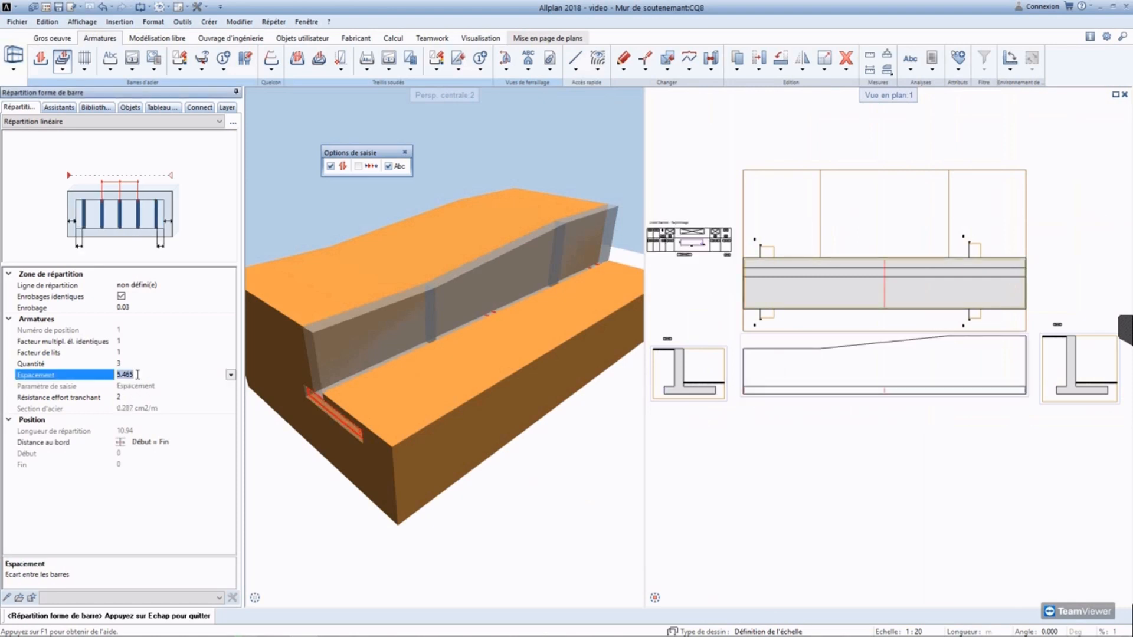
text(0.3)
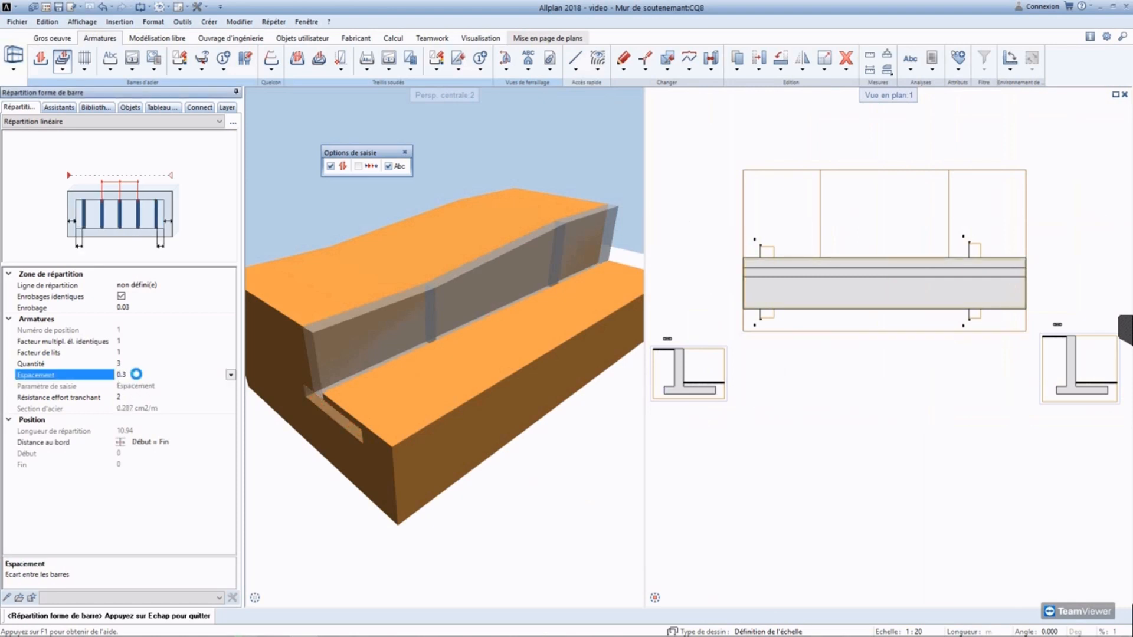
key(Return)
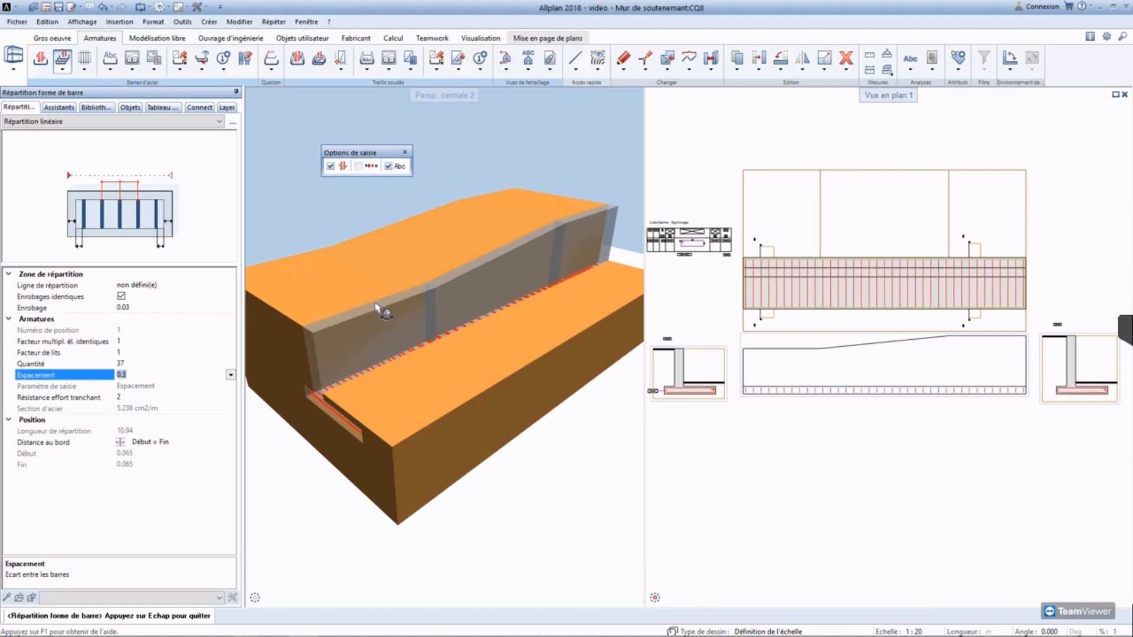
key(Escape)
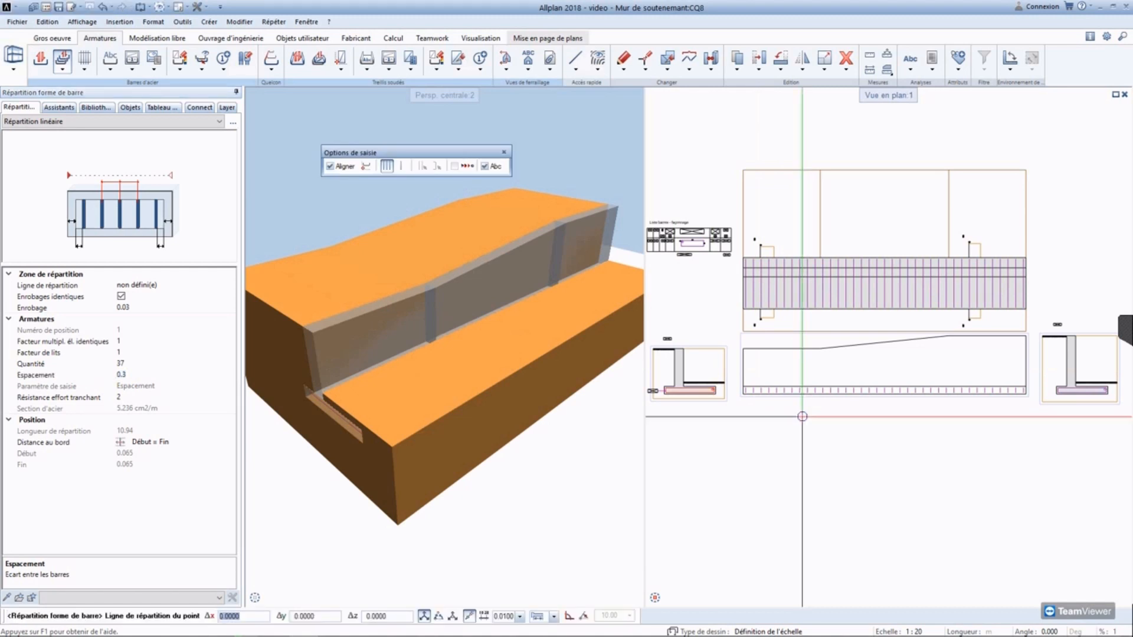
key(Escape)
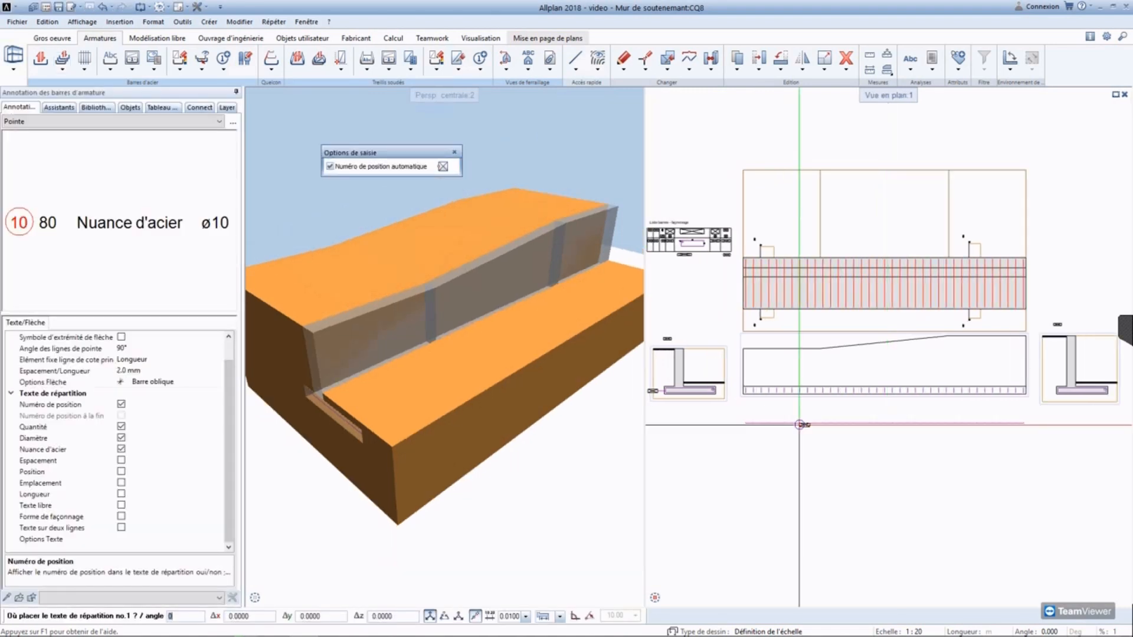
Step: Switch the distribution annotation to Cotation with Bords de coffrage, using the footing's two lower corners in the elevation as the concrete edges
click(91, 121)
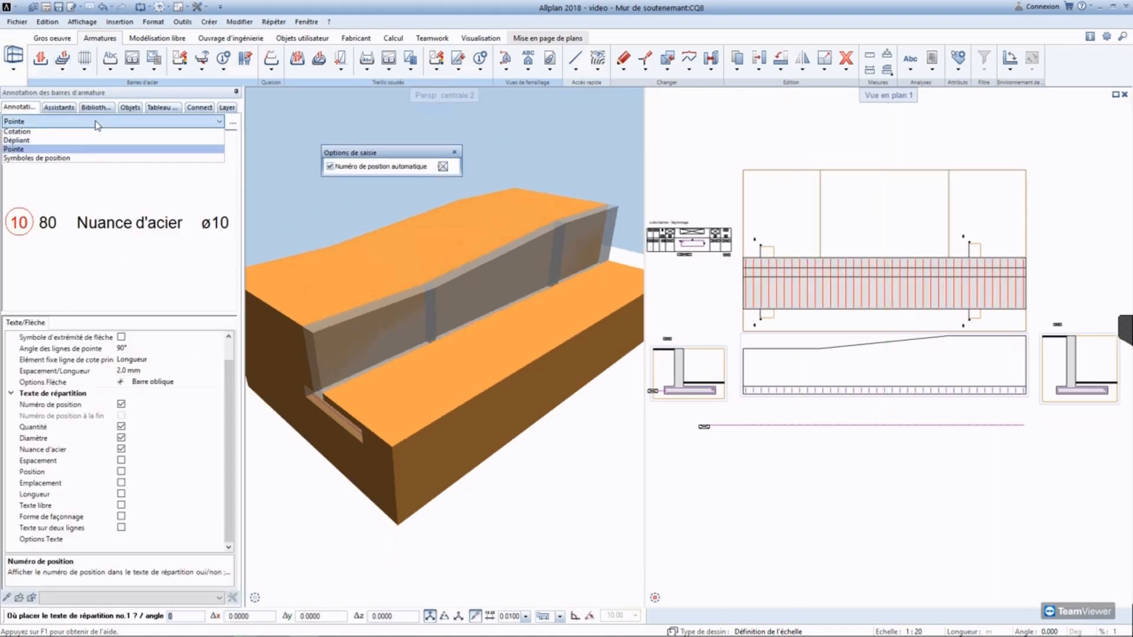
click(63, 136)
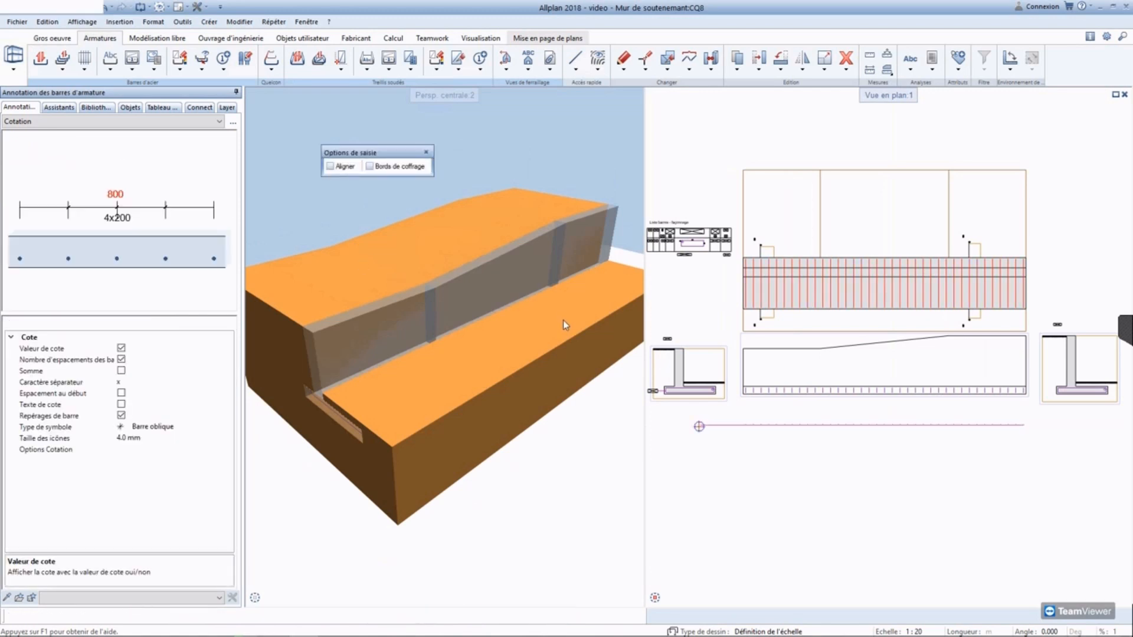
scroll(706, 325, up, 10)
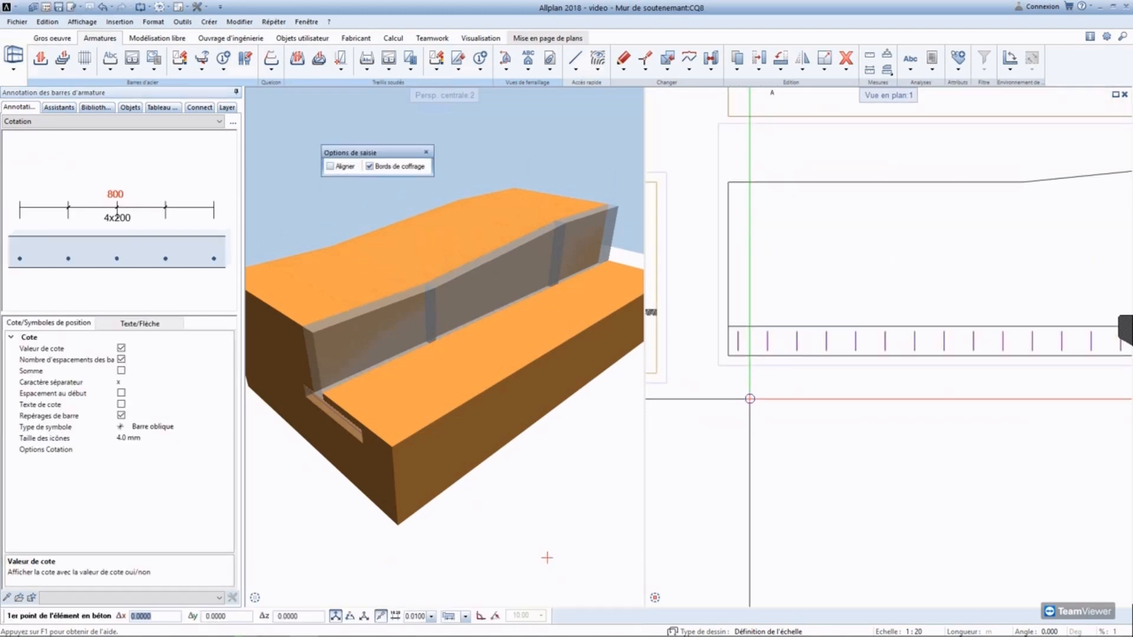
click(714, 332)
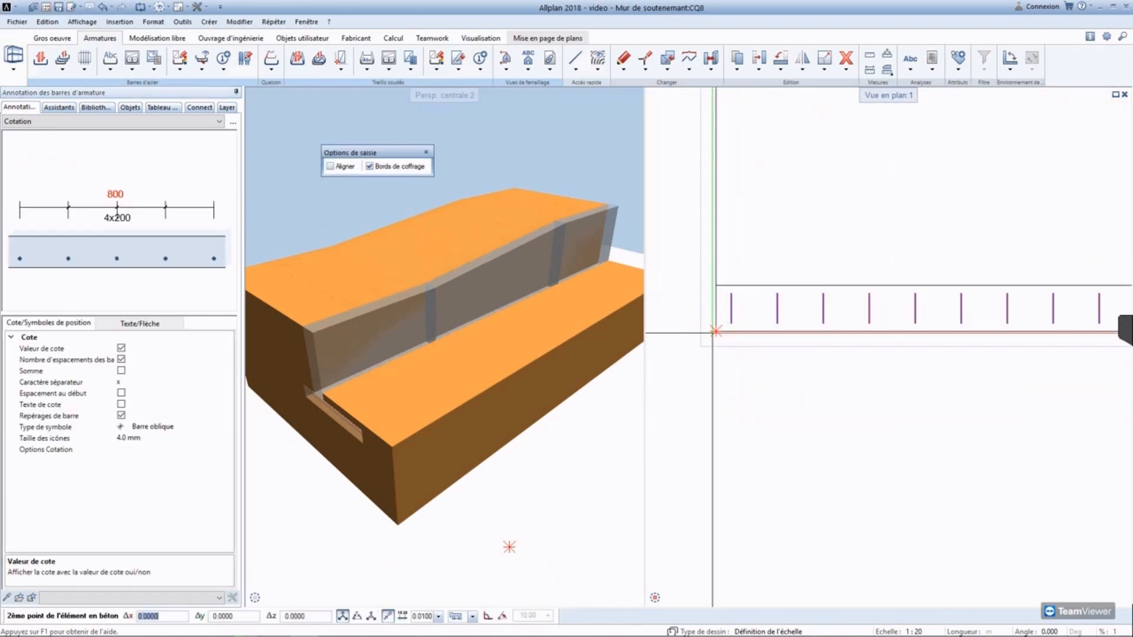
scroll(714, 332, down, 6)
scroll(1017, 430, up, 6)
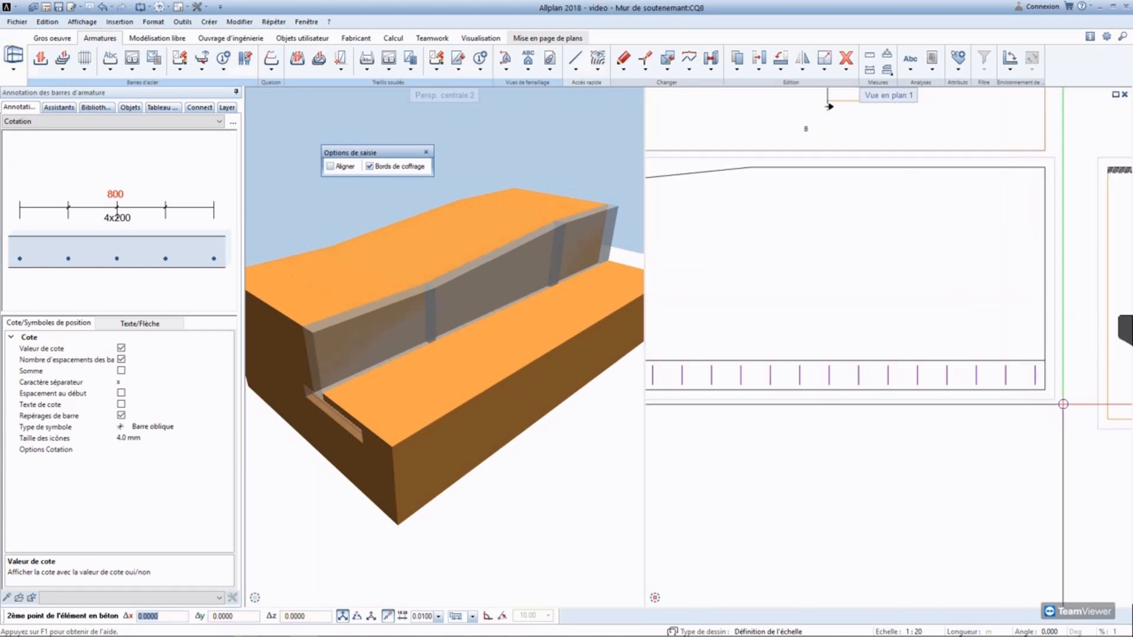
click(1033, 380)
scroll(743, 446, down, 5)
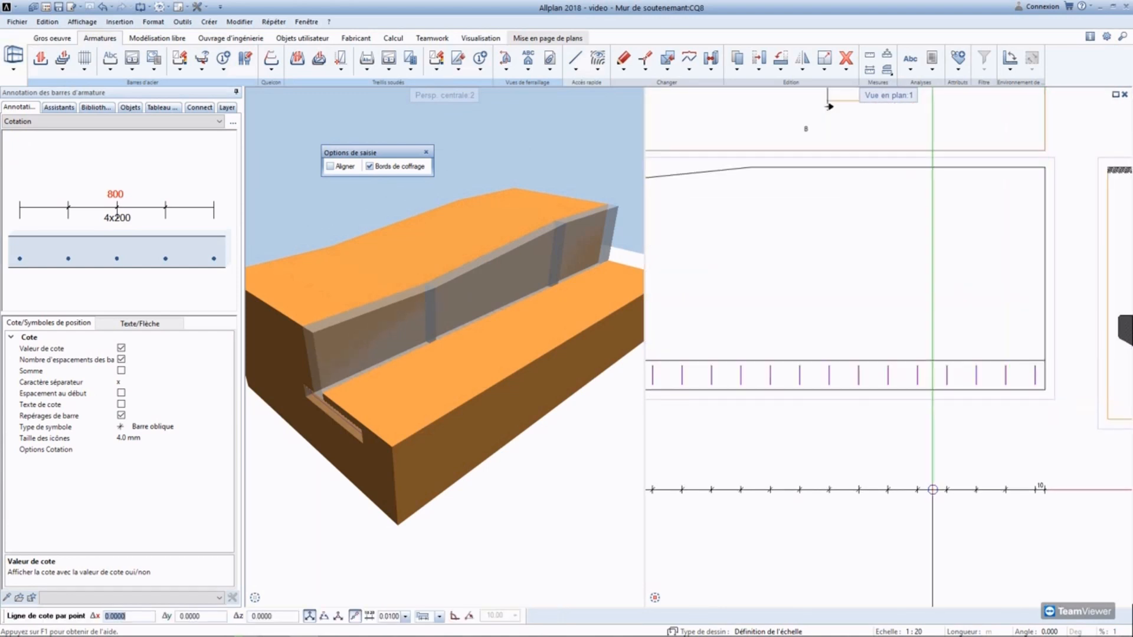
middle_drag(743, 446, 858, 431)
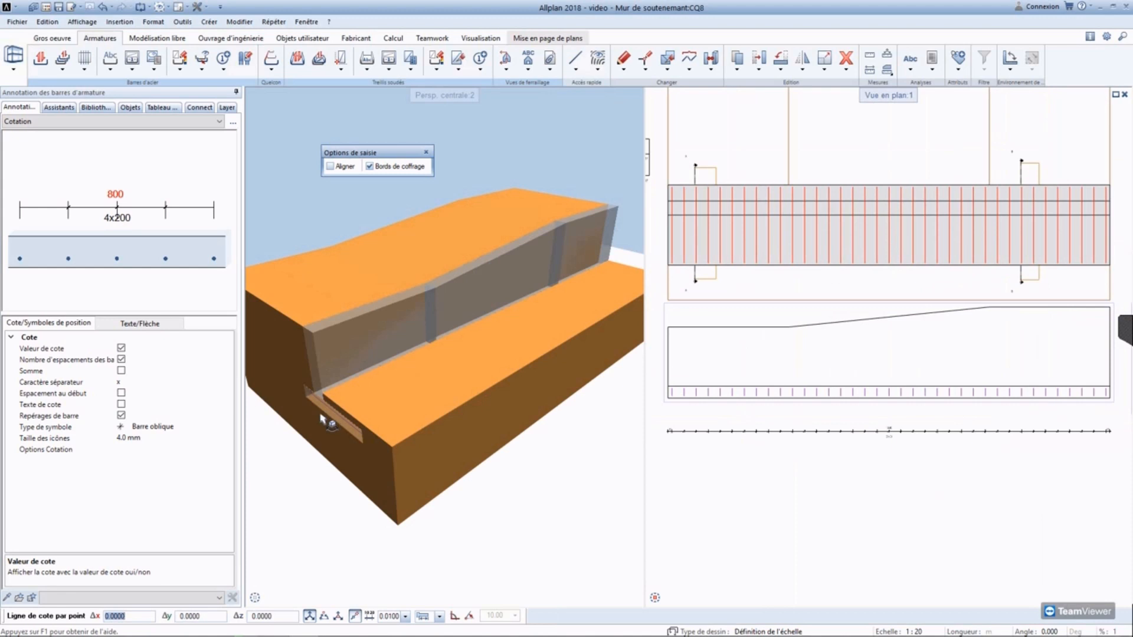
Step: Hide the bar markers (Repérages de barre), then place the dimension line just below the footing elevation with its position label beneath it
click(121, 416)
scroll(706, 416, up, 5)
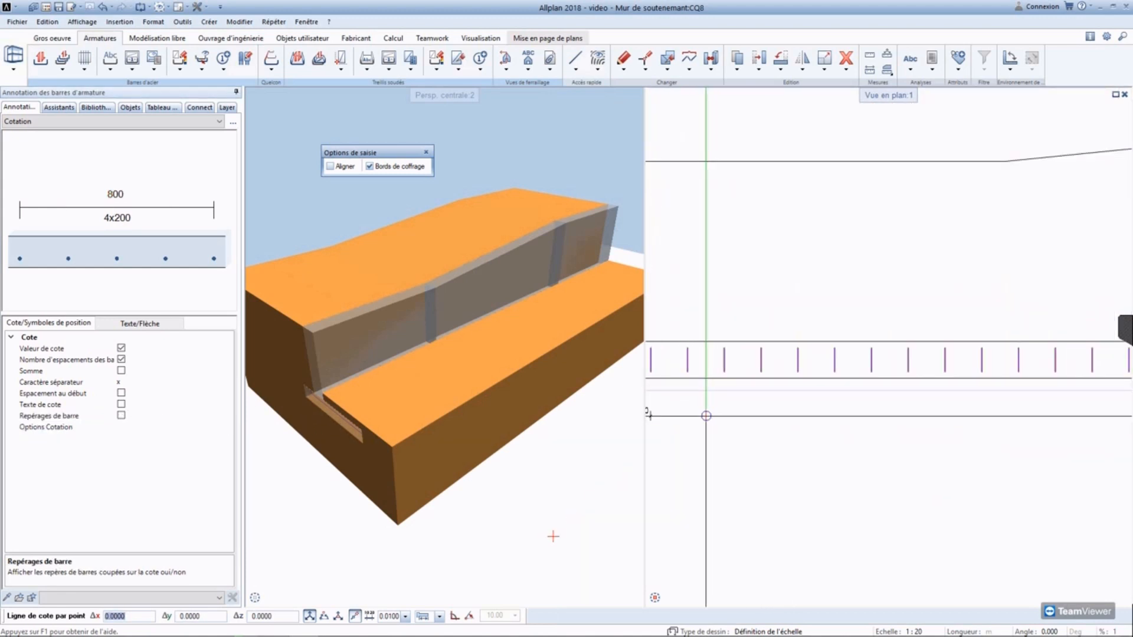
click(706, 416)
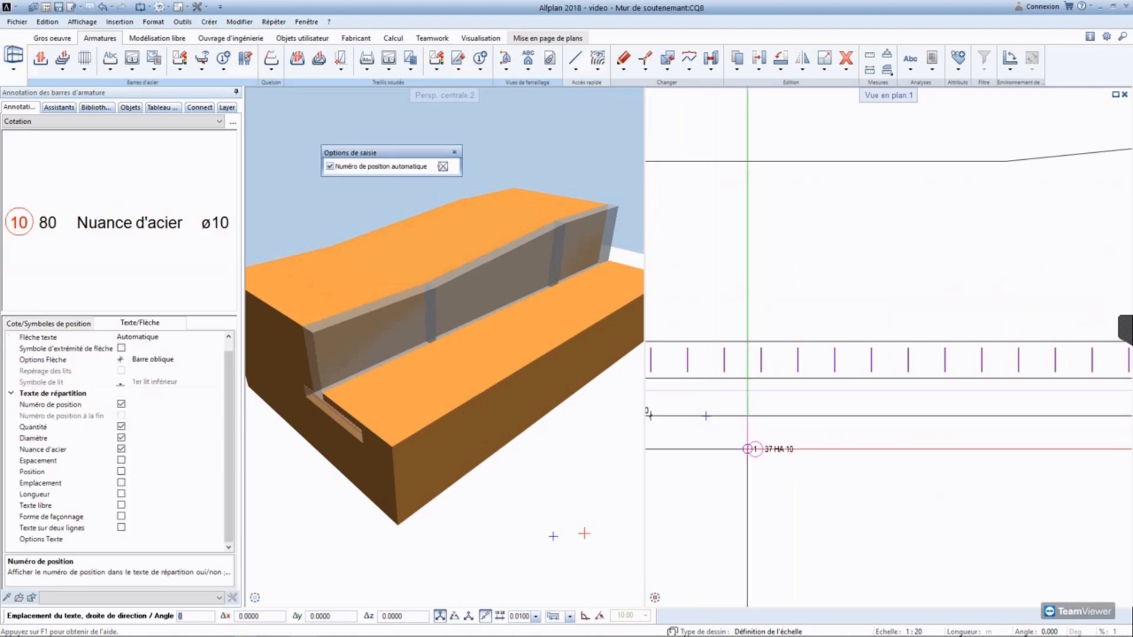
click(757, 445)
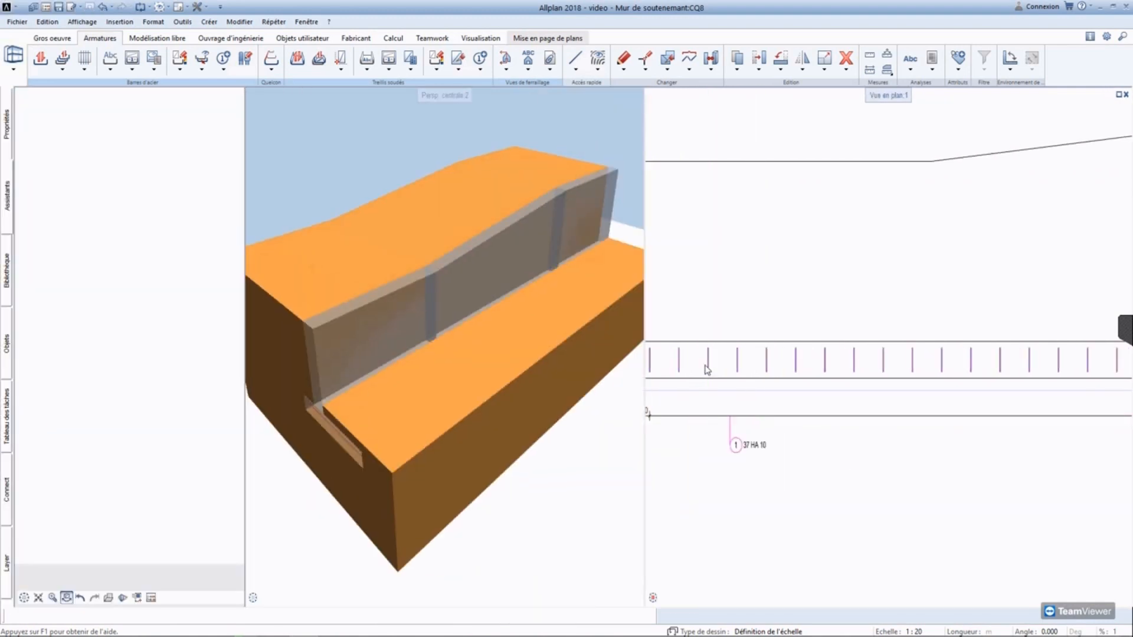
Step: Place a 12 mm connecting stirrup (Cadre de raccordement) at the wall's base in section A-A, opening upward and fitted to the formwork edges
drag(581, 223, 546, 254)
right_drag(462, 366, 473, 287)
click(834, 413)
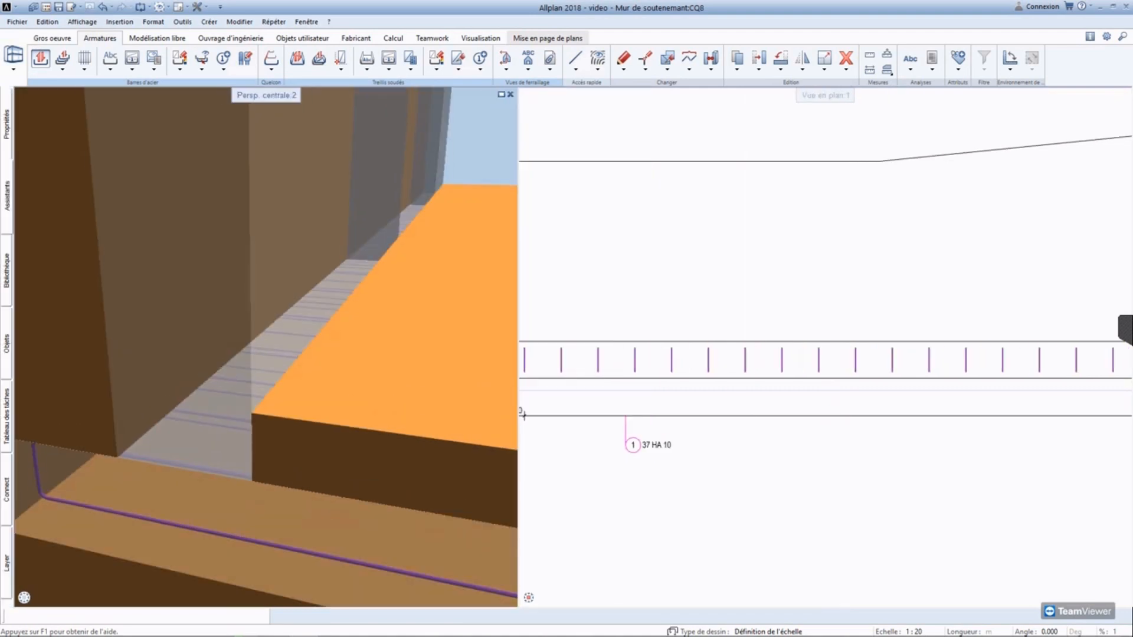
scroll(806, 416, down, 6)
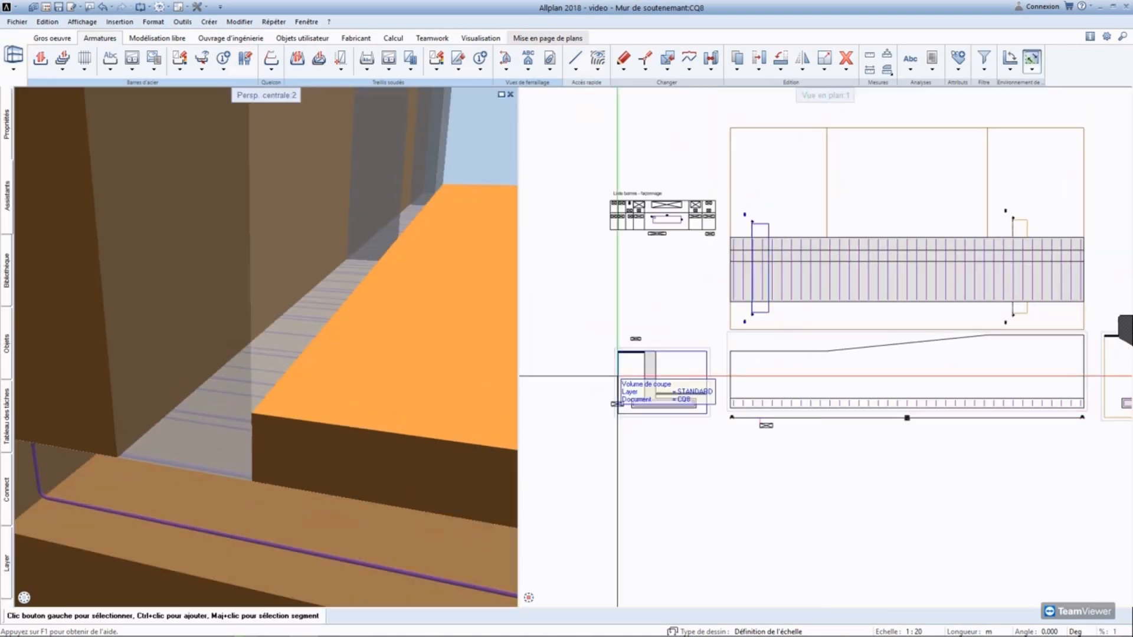
scroll(613, 411, up, 2)
scroll(616, 411, up, 4)
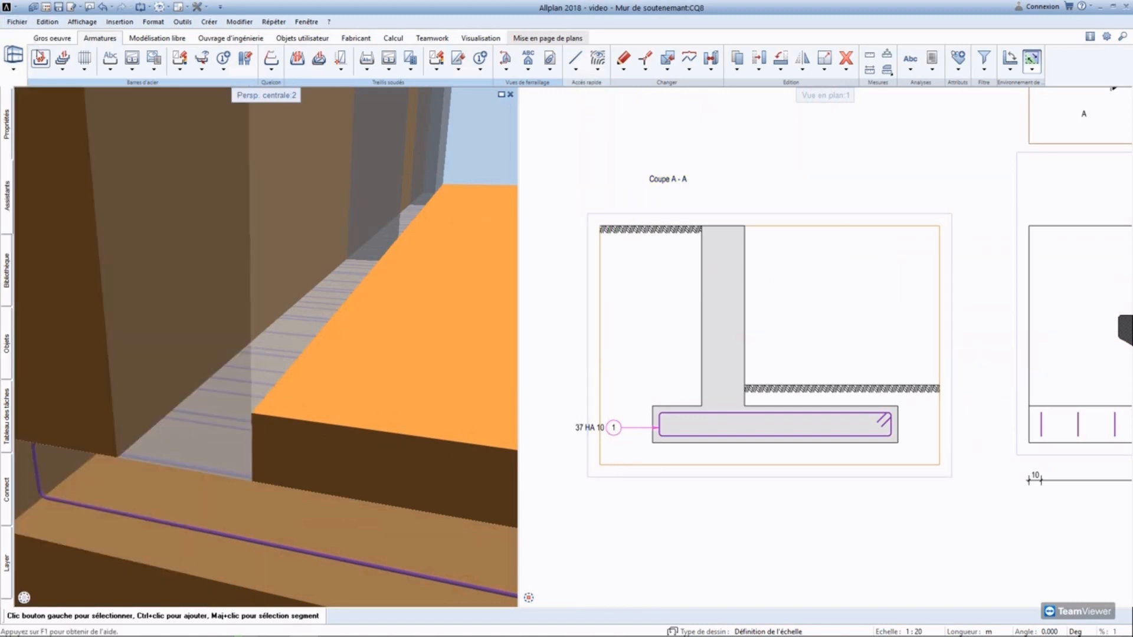
click(41, 57)
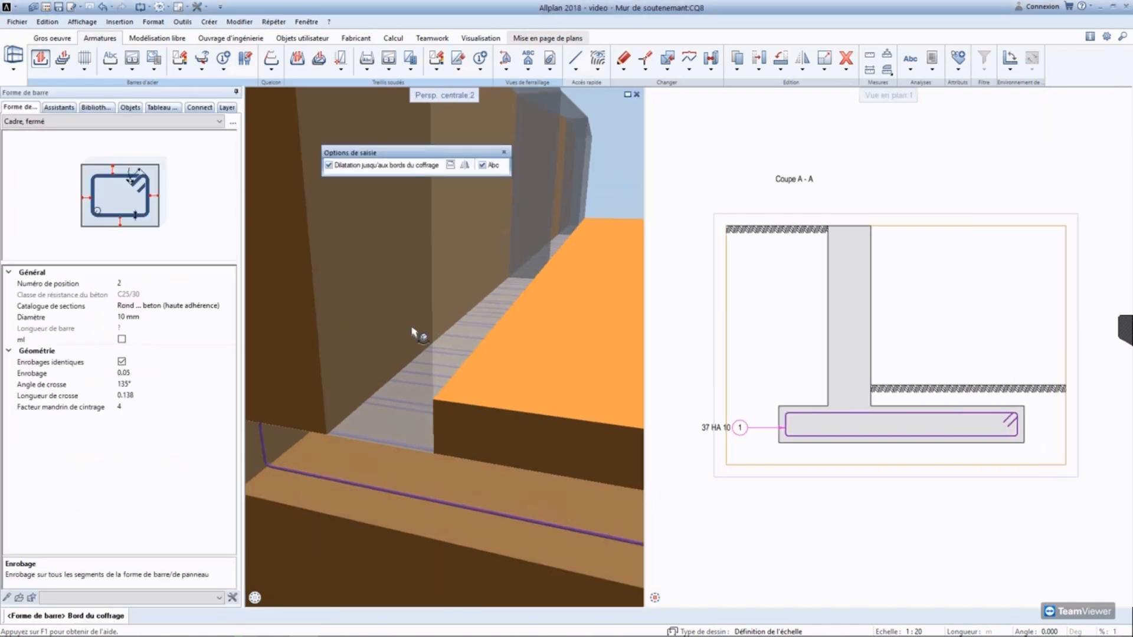
click(148, 121)
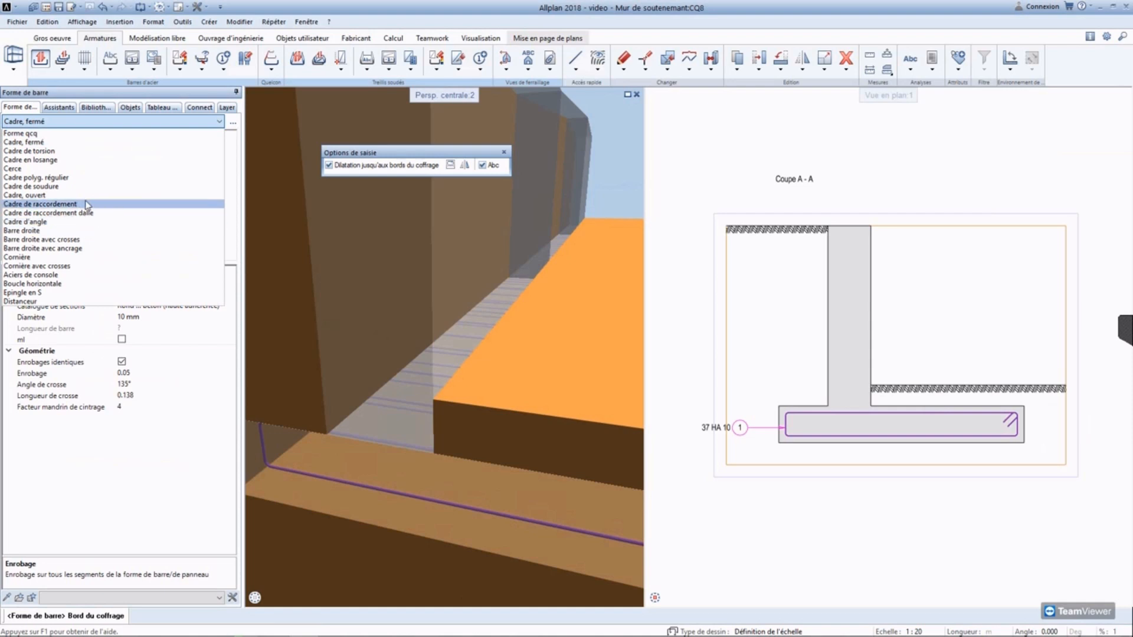
click(113, 204)
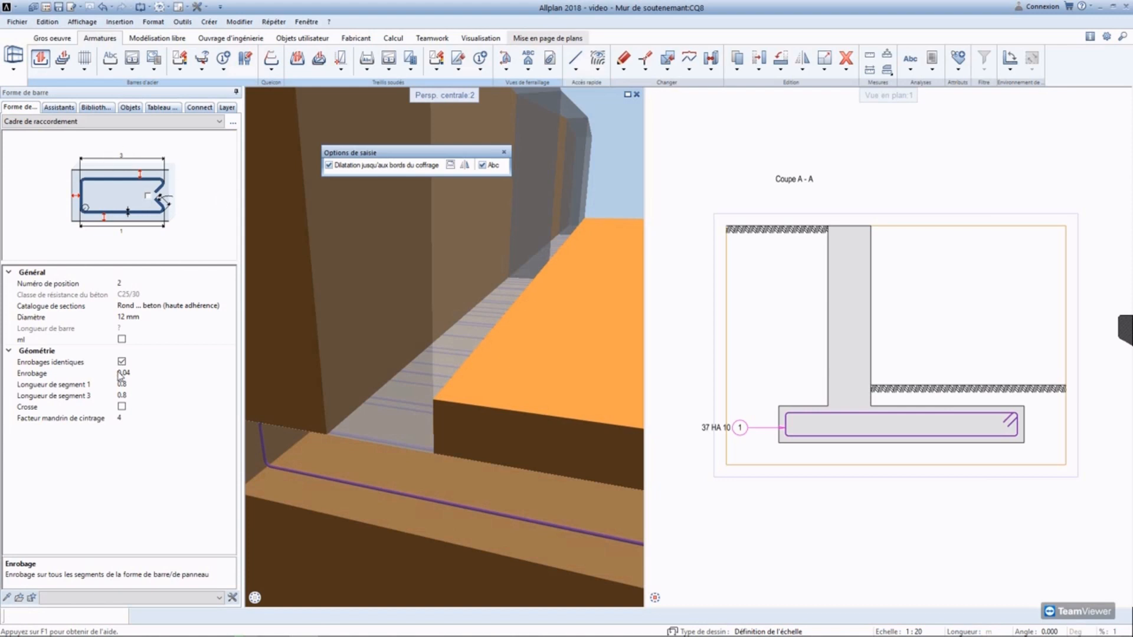
click(142, 319)
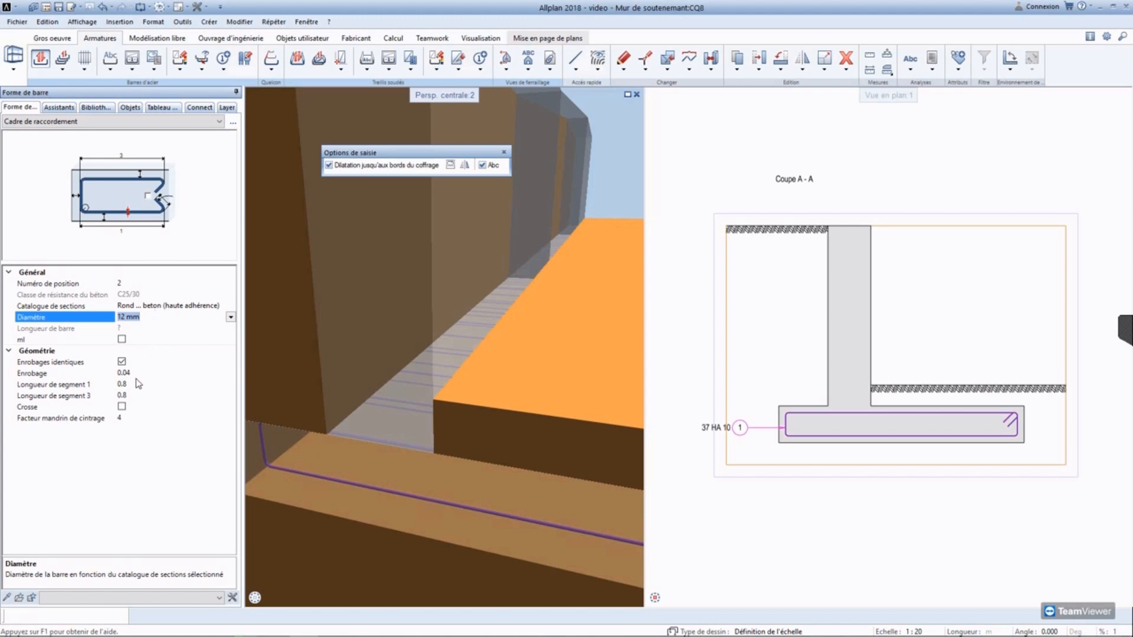
scroll(864, 408, up, 5)
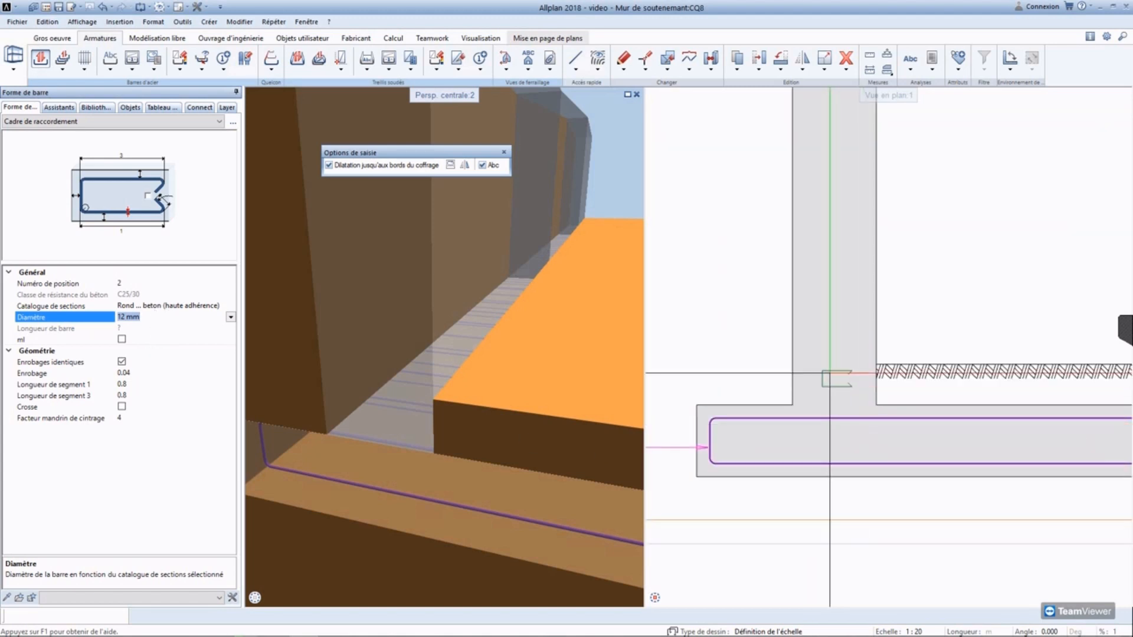
click(805, 381)
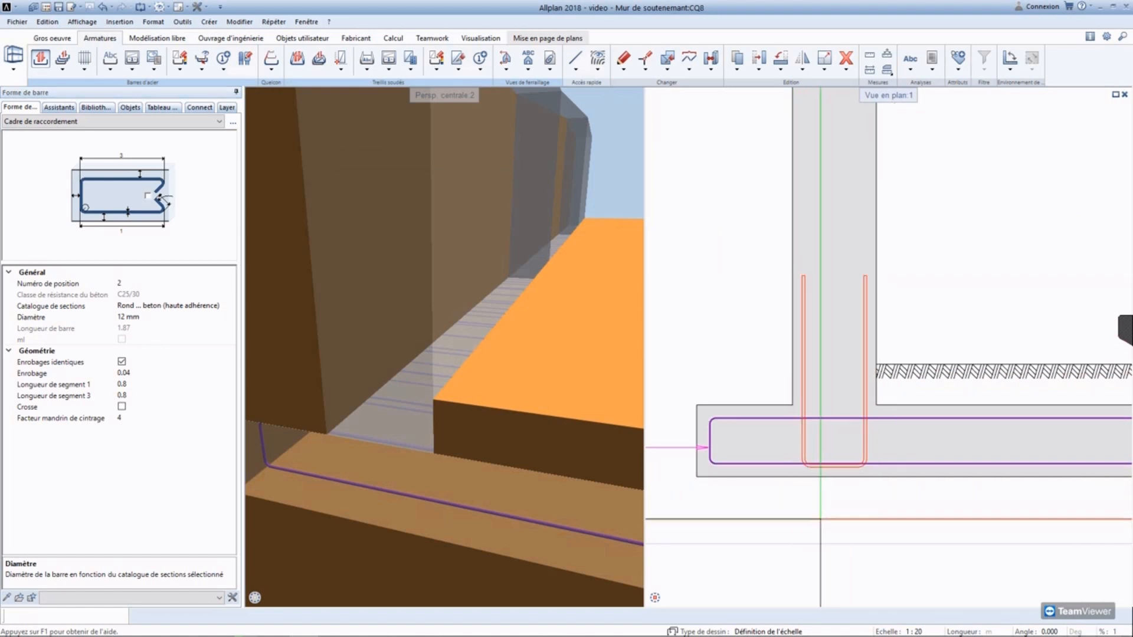
Step: Set the connecting stirrup's Longueur de segment 1 and Longueur de segment 3 both to 1.2
click(132, 384)
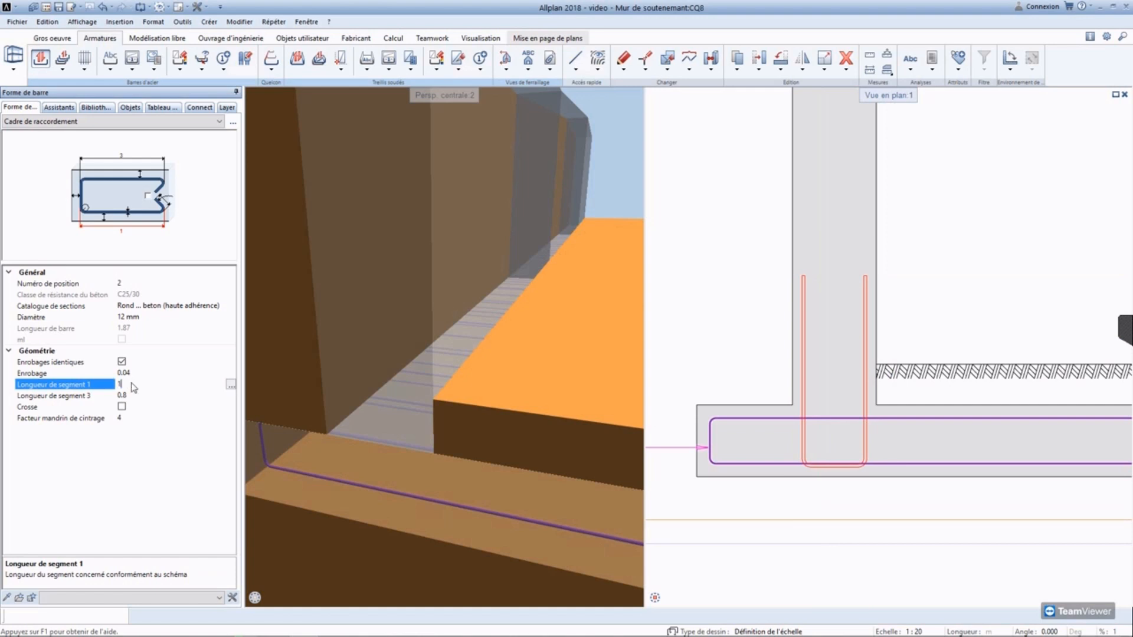
key(Return)
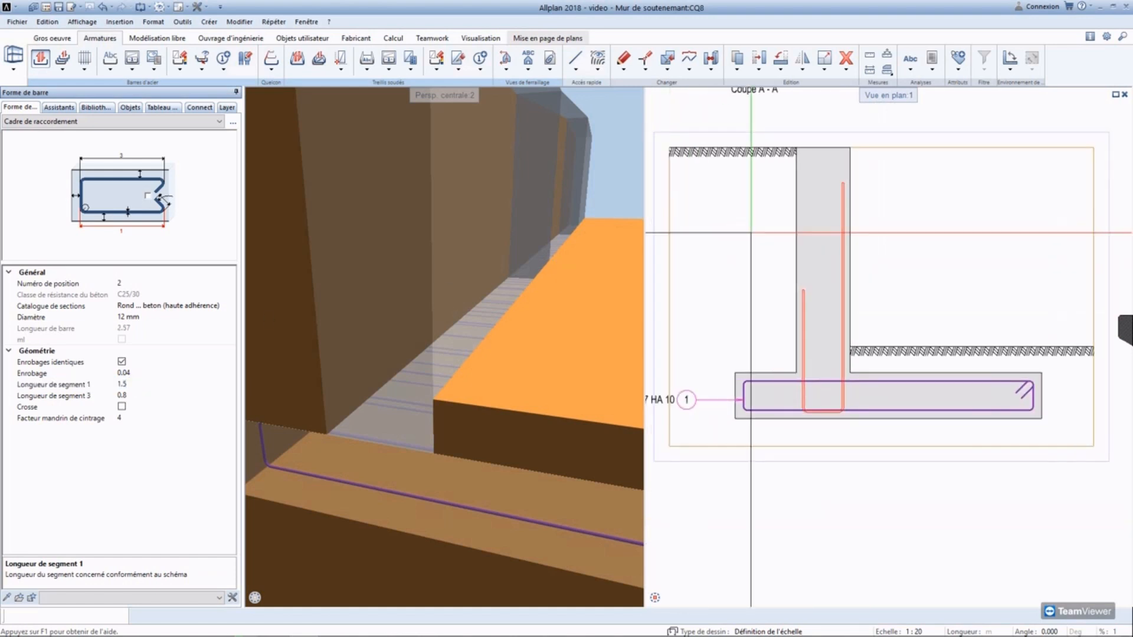
click(140, 384)
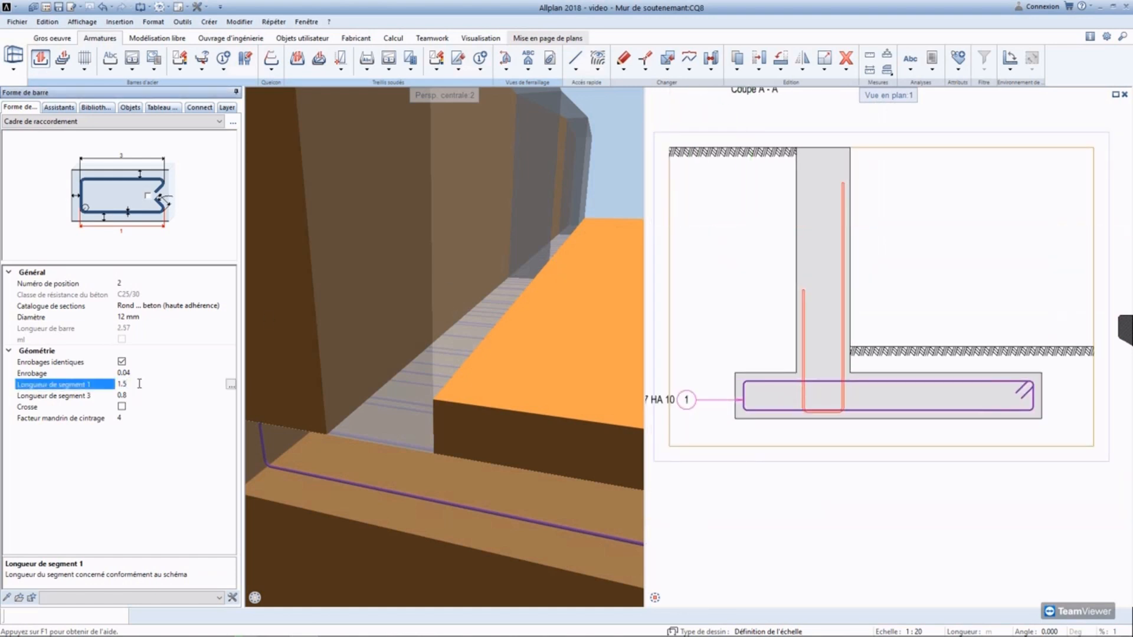
key(Return)
click(130, 394)
text(1.2)
key(Return)
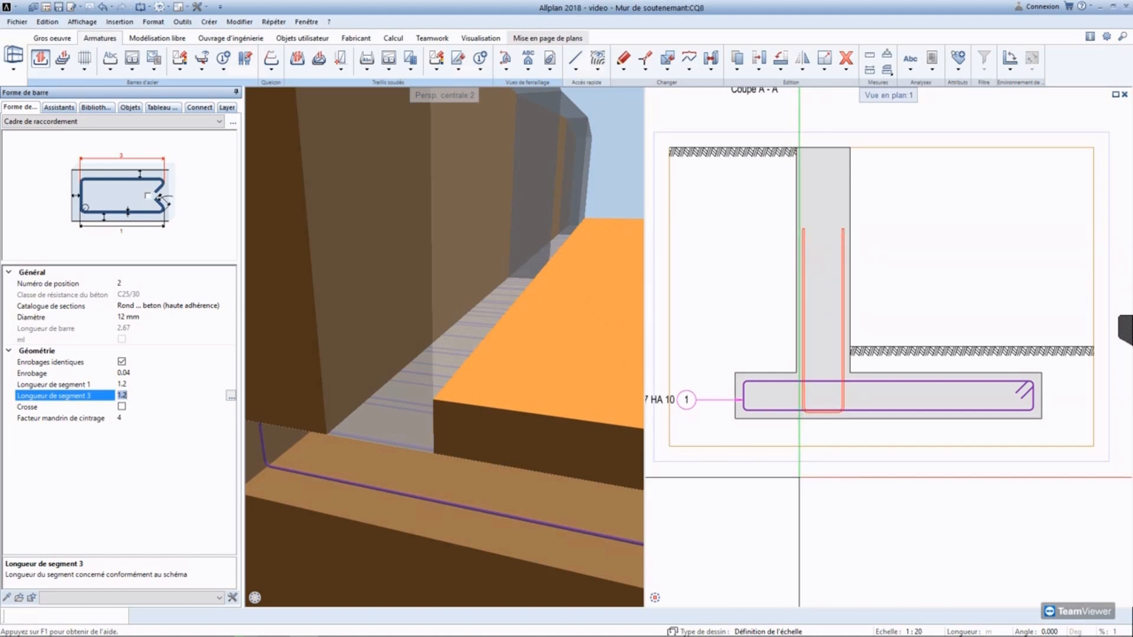
Step: Accept the lower connecting stirrup and place its position label outside the wall, aligned above the footing stirrup's label
click(882, 396)
key(Escape)
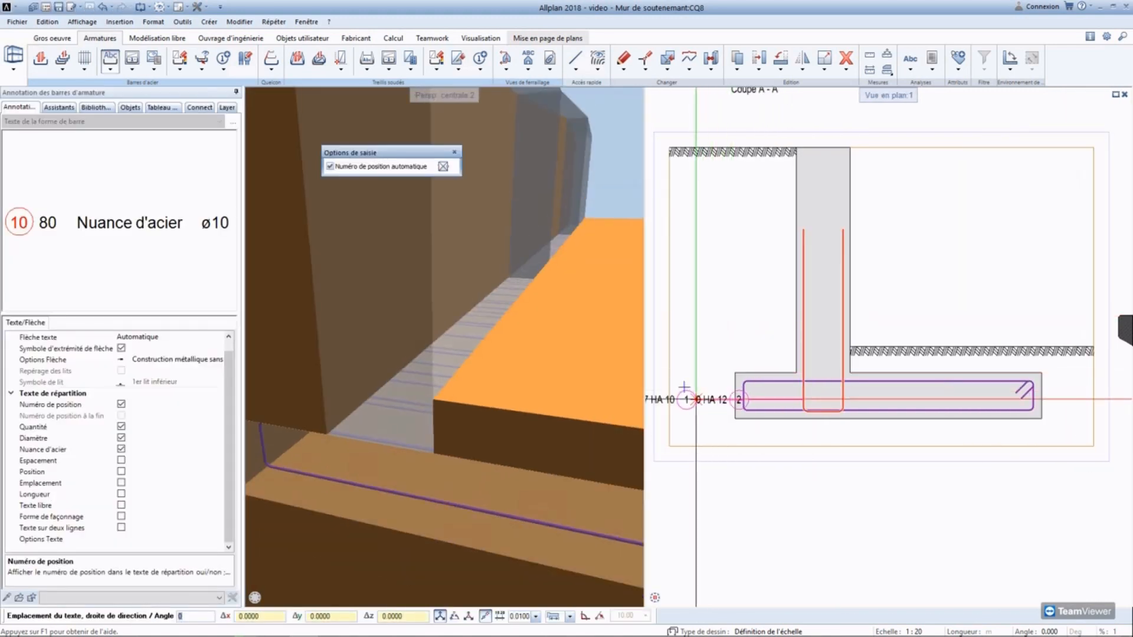
click(685, 321)
Step: Accept the linear distribution of the lower connecting stirrups along the wall at 0.3 spacing
key(Escape)
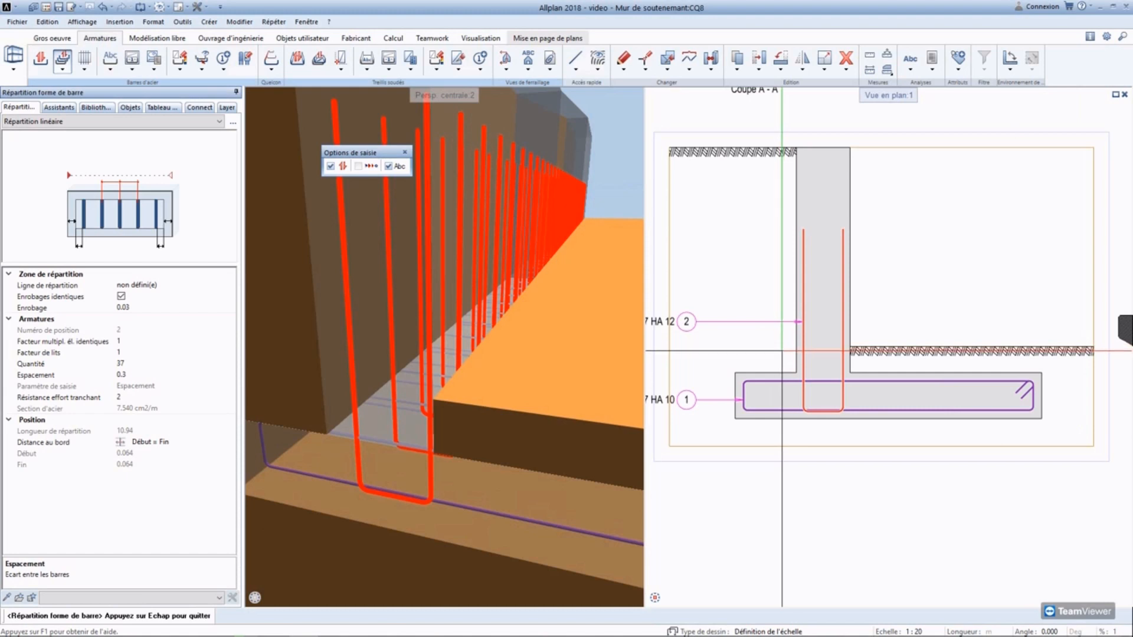
scroll(782, 350, down, 3)
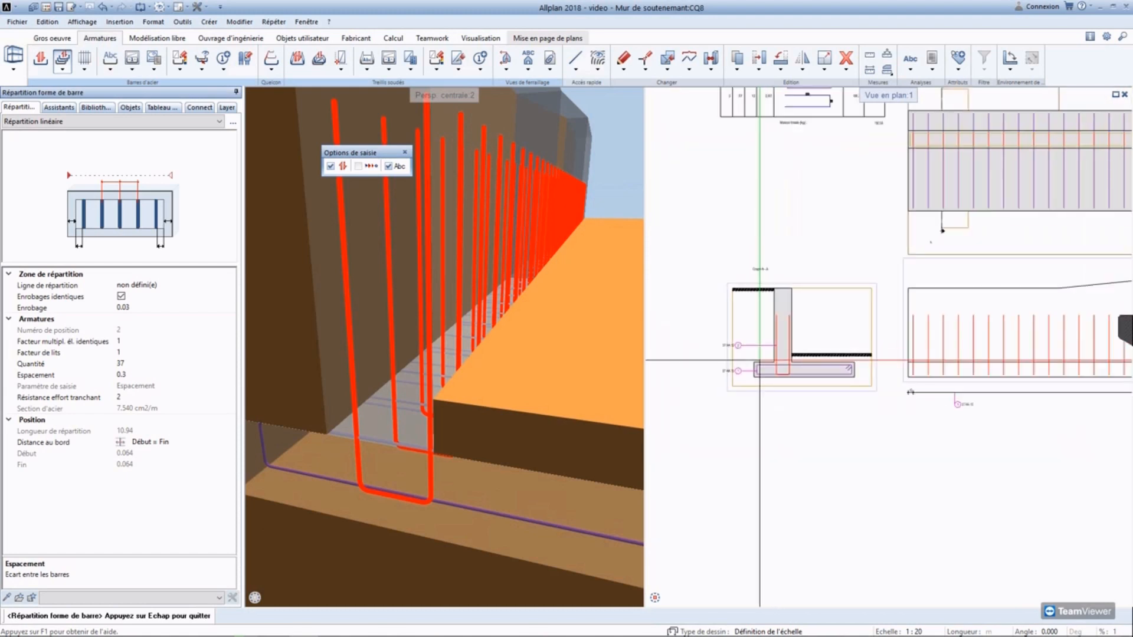
scroll(762, 363, up, 5)
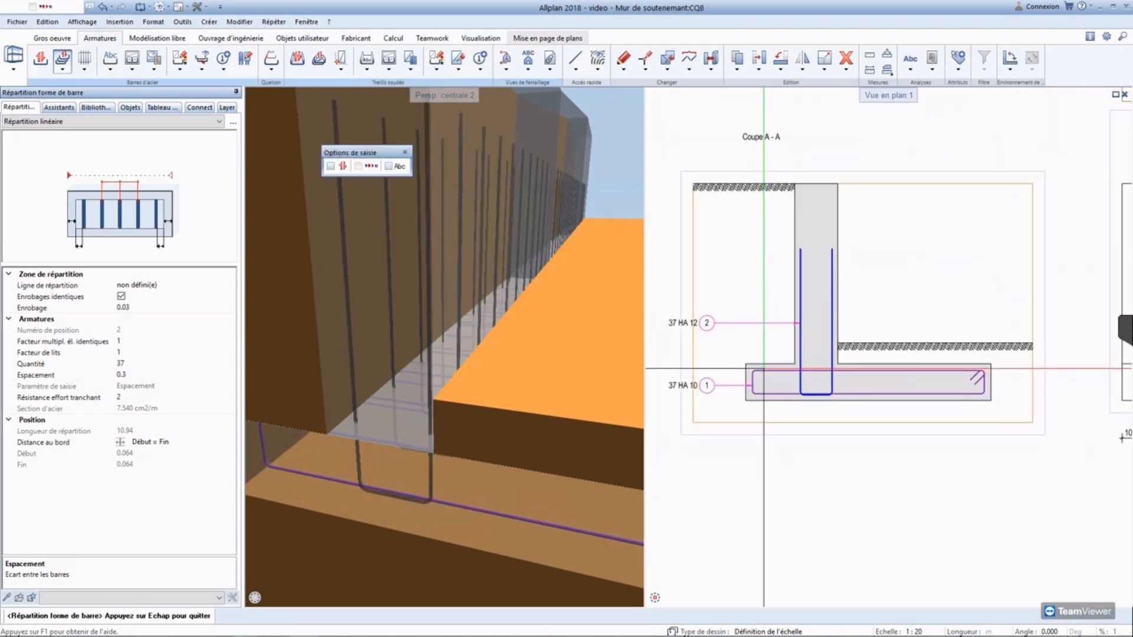
click(763, 369)
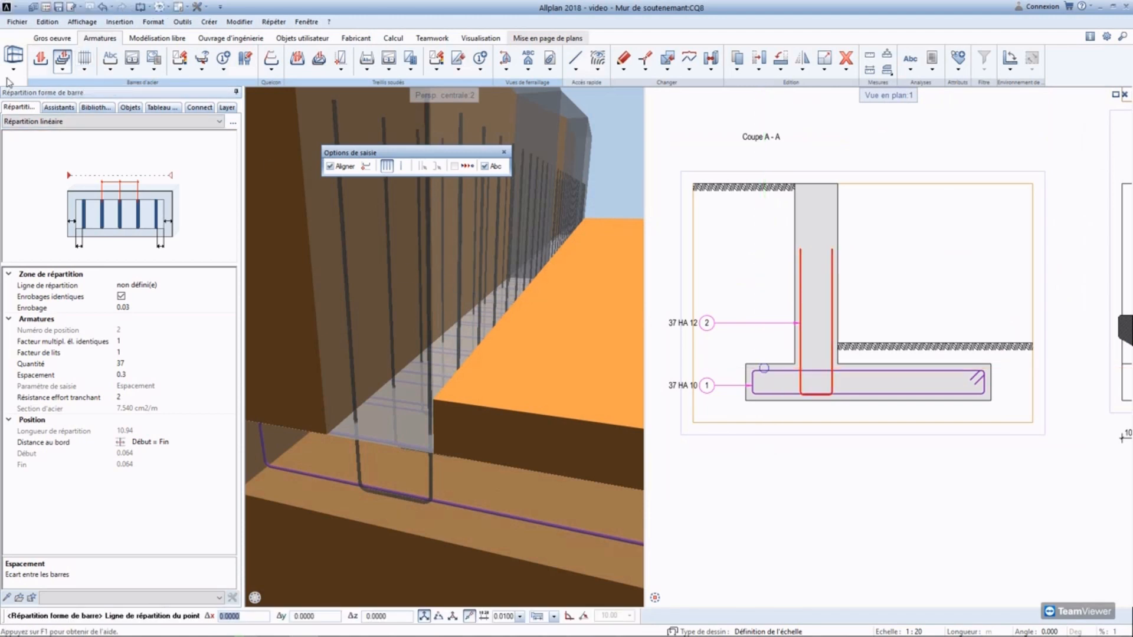
Step: Place a second 12 mm Cadre de raccordement, opening downward, at the wall's top in section A-A, with segments 1 and 3 both 0.7 long
click(38, 66)
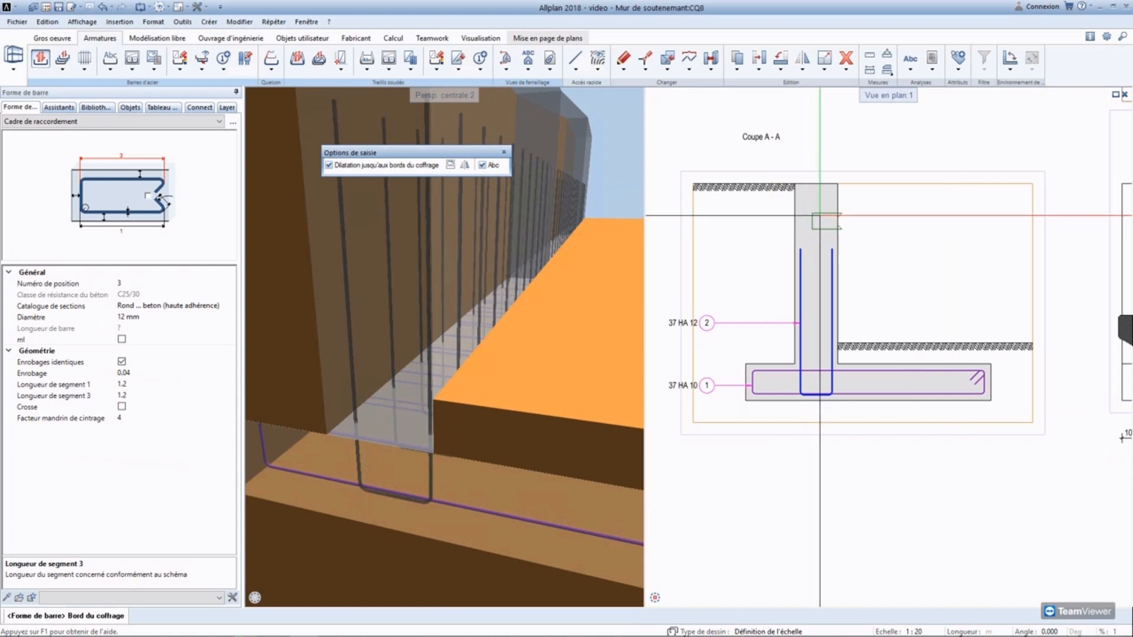
scroll(820, 216, up, 3)
click(837, 224)
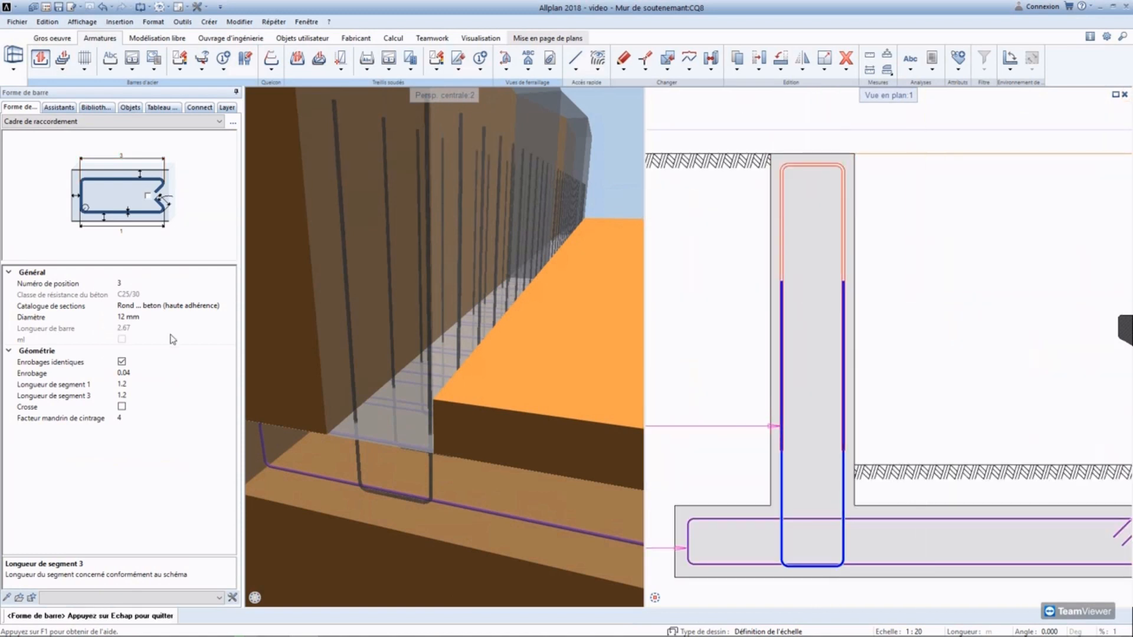
click(137, 385)
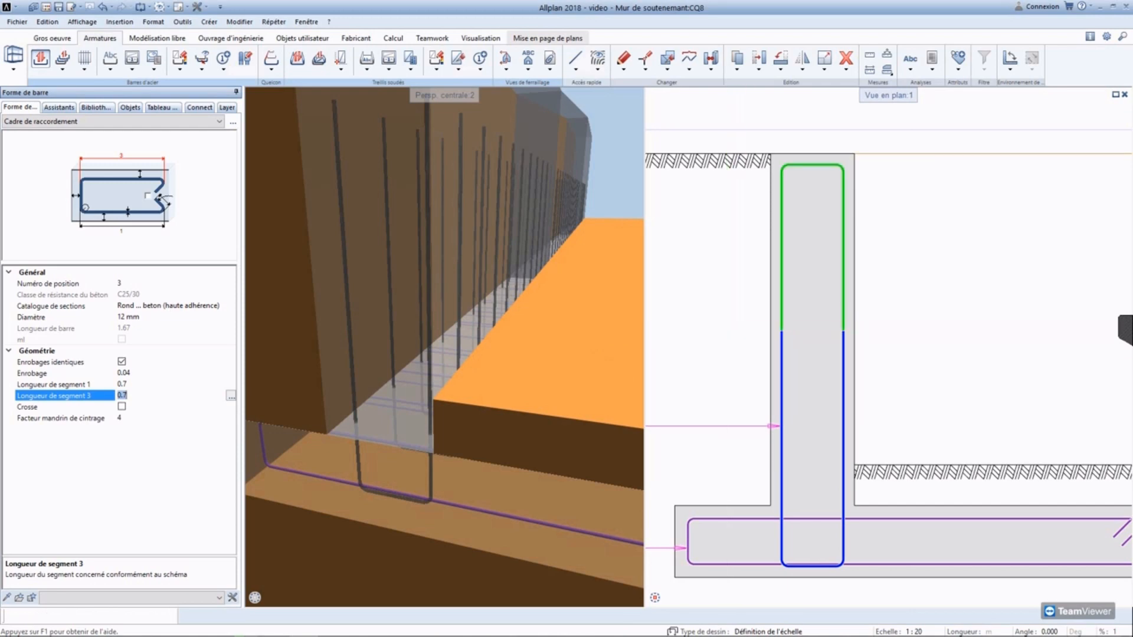
key(Escape)
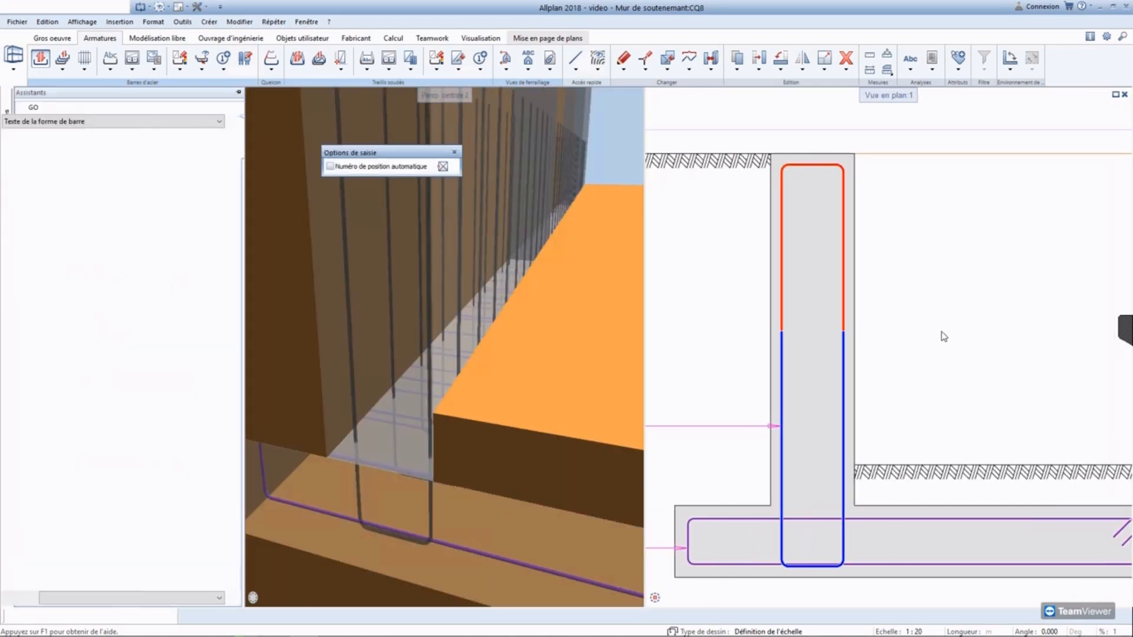
Step: Place the upper connecting stirrup's position label outside the wall in section A-A, aligned above the other two labels
scroll(967, 329, down, 4)
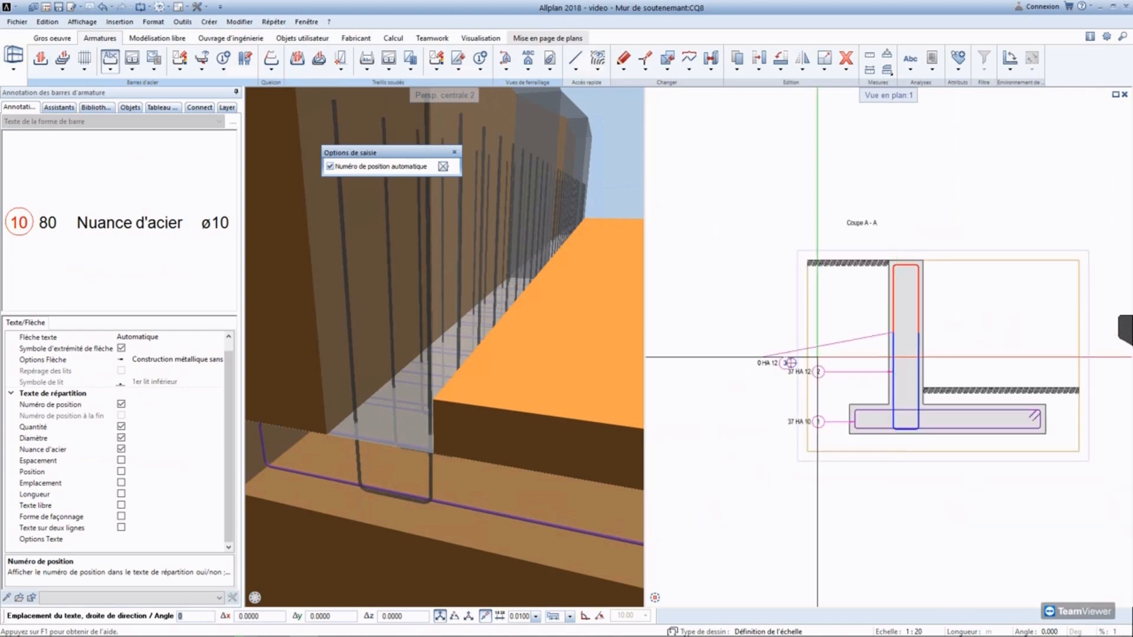
scroll(817, 356, up, 2)
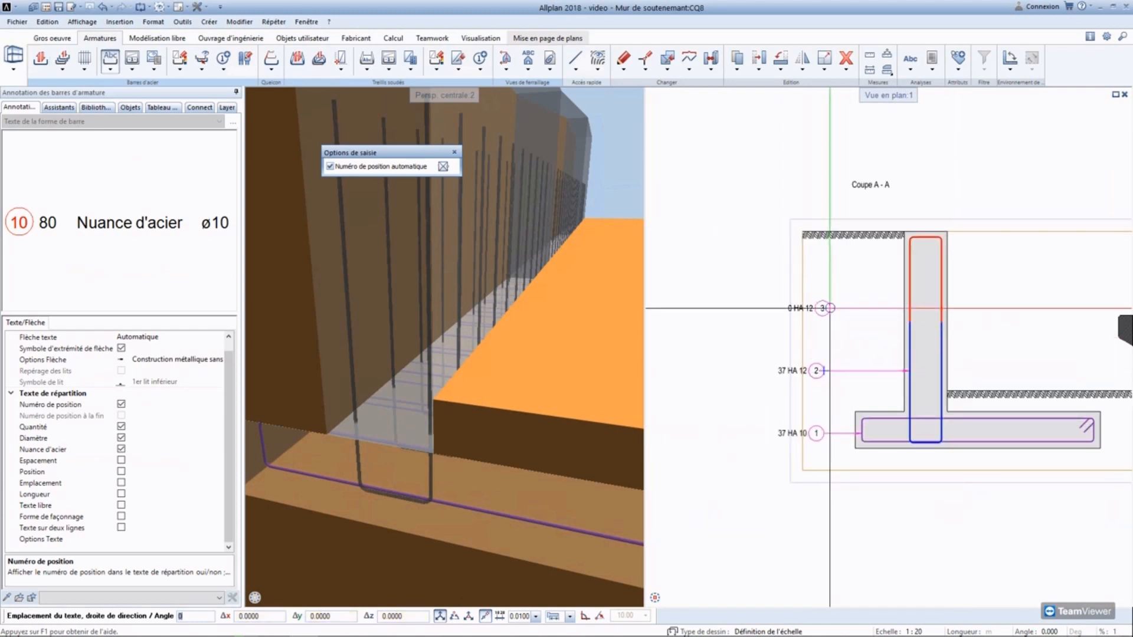
click(826, 293)
key(Escape)
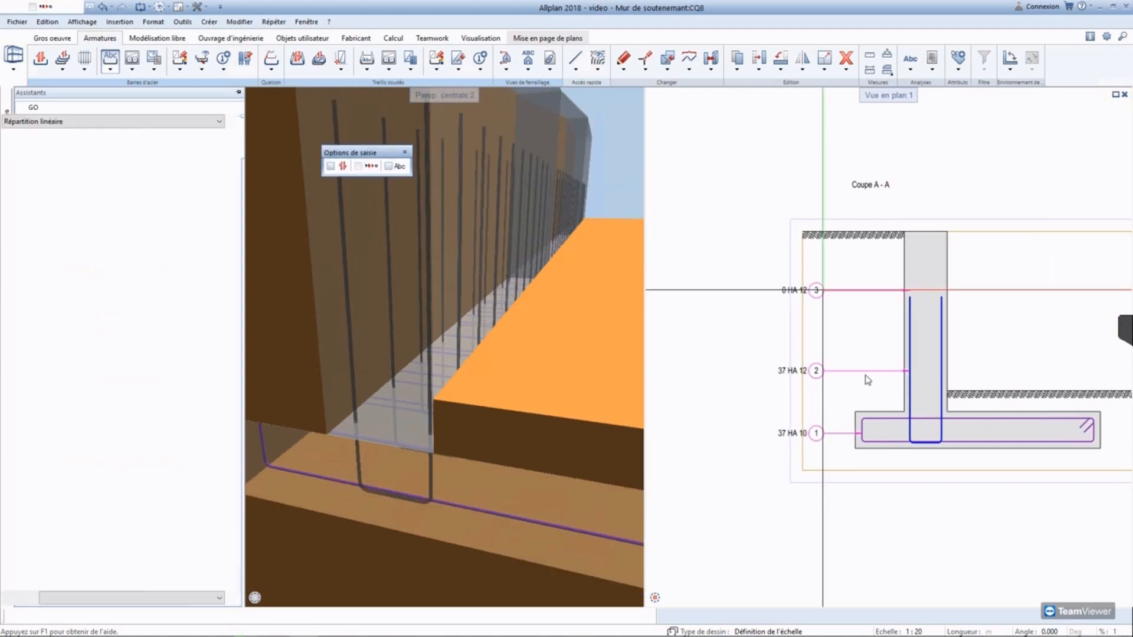
Step: Distribute the upper connecting stirrups linearly from one wall end to the other in the elevation at 0.3 spacing, skipping their dimension line
scroll(834, 335, down, 3)
middle_drag(980, 360, 766, 390)
scroll(808, 368, up, 3)
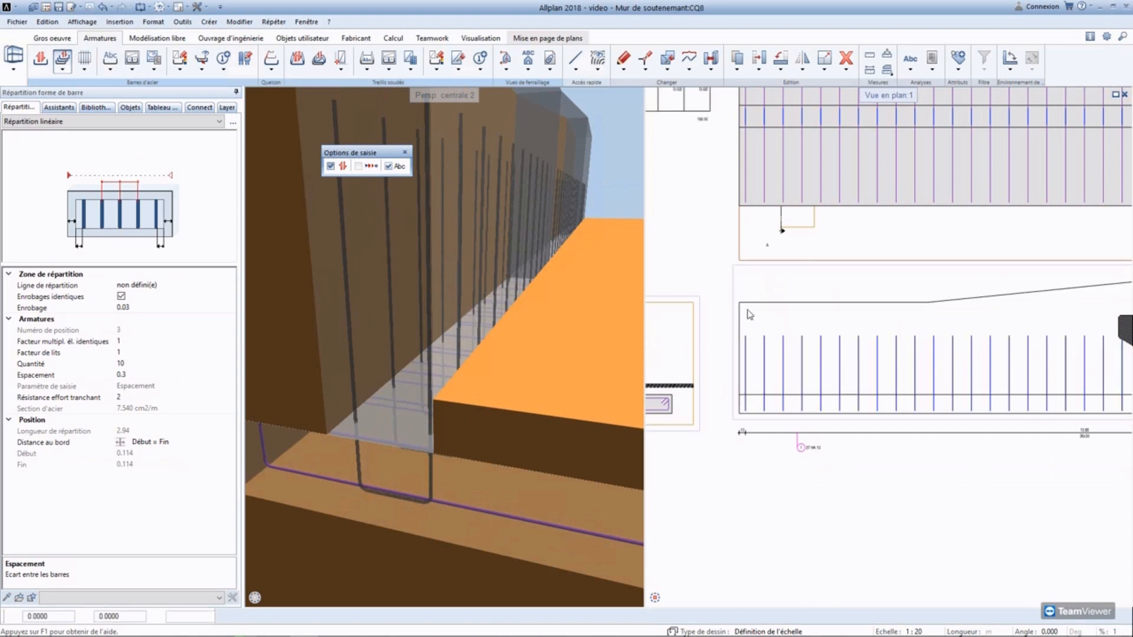
click(728, 291)
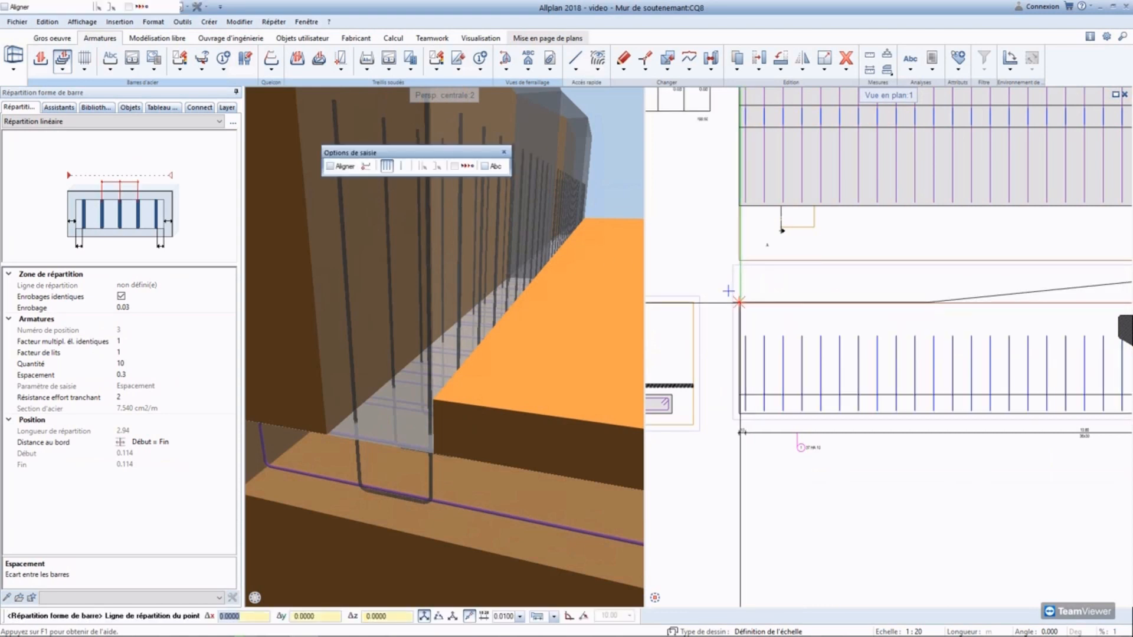
scroll(706, 294, down, 3)
middle_drag(928, 312, 774, 322)
scroll(790, 318, up, 2)
scroll(900, 297, up, 1)
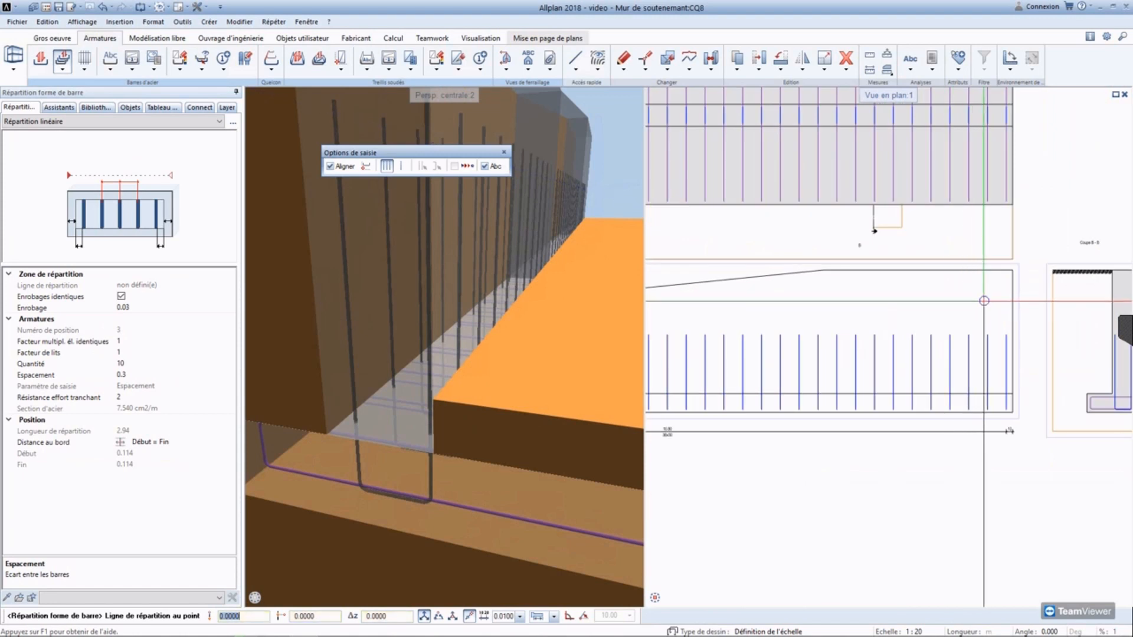
click(1011, 301)
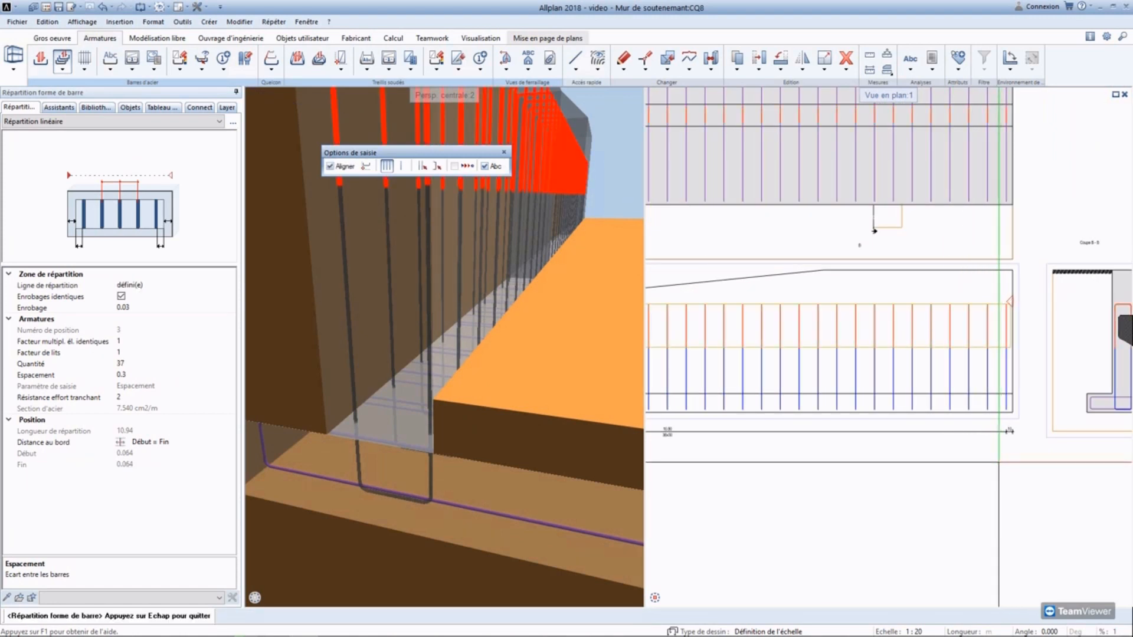
click(985, 461)
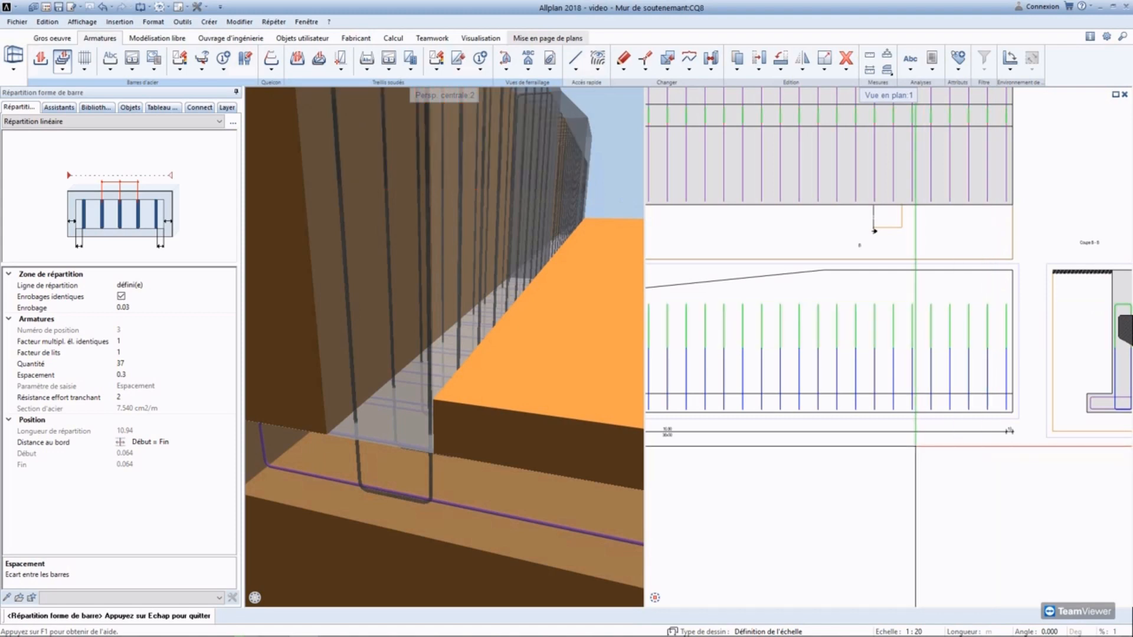
key(Escape)
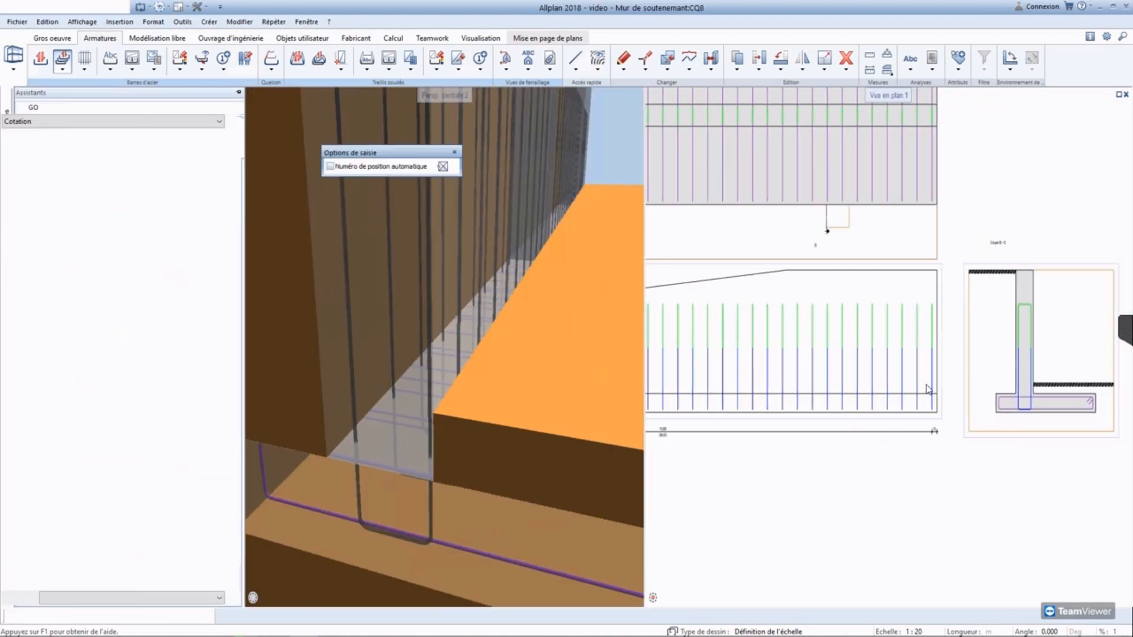
key(Escape)
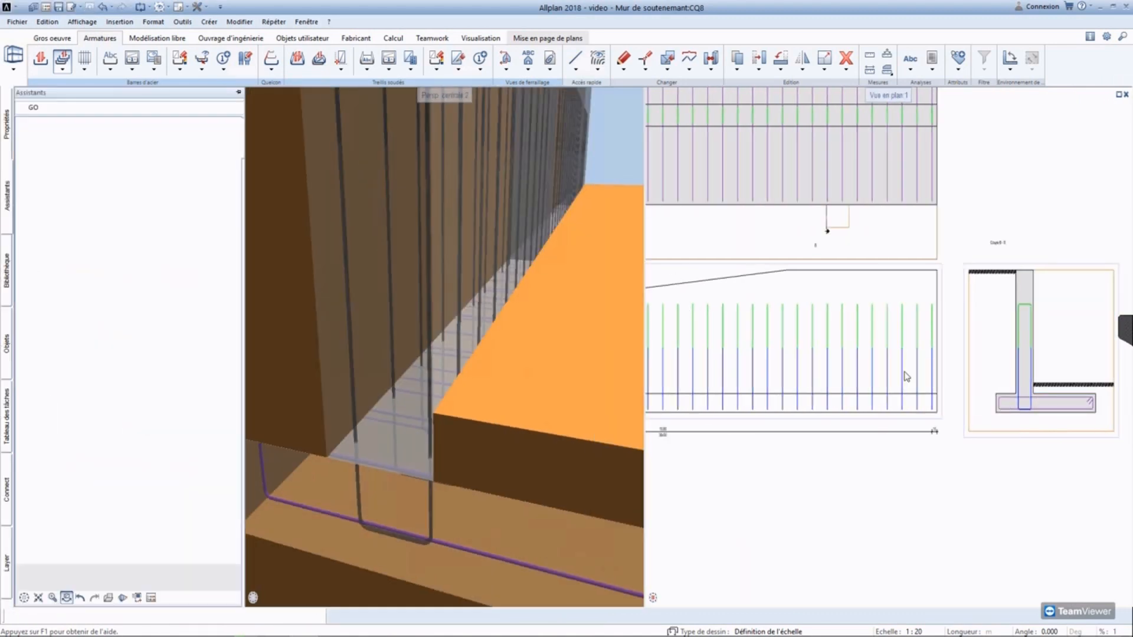
key(Escape)
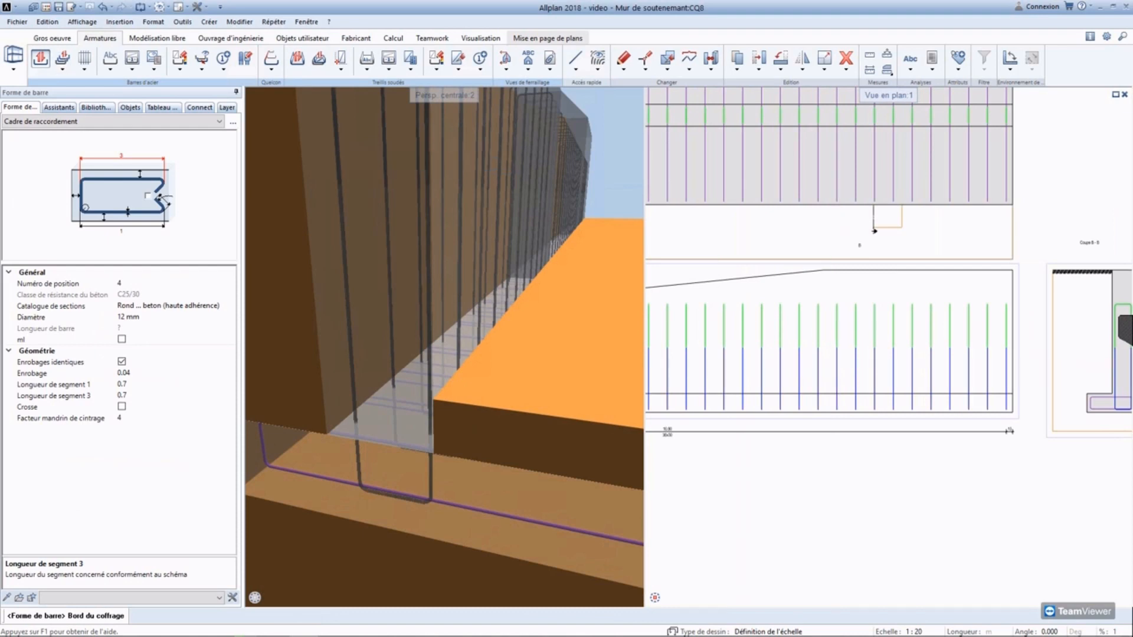
key(Escape)
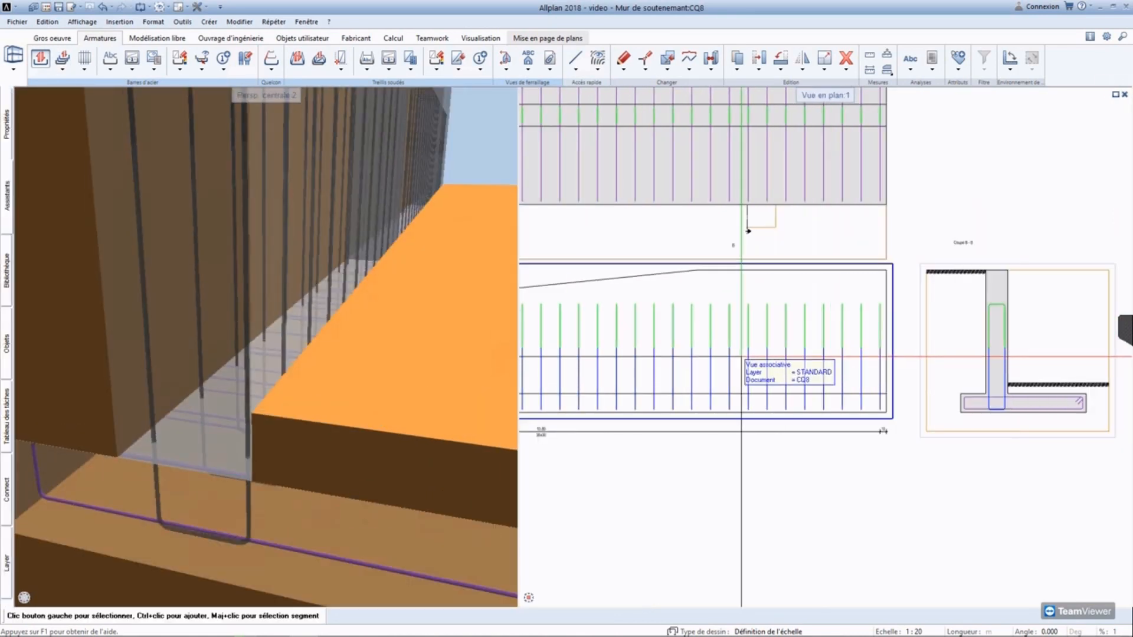
Step: Delete the upper connecting stirrups beneath the sloped part of the wall's top in the elevation
middle_drag(680, 374, 958, 373)
scroll(751, 337, up, 2)
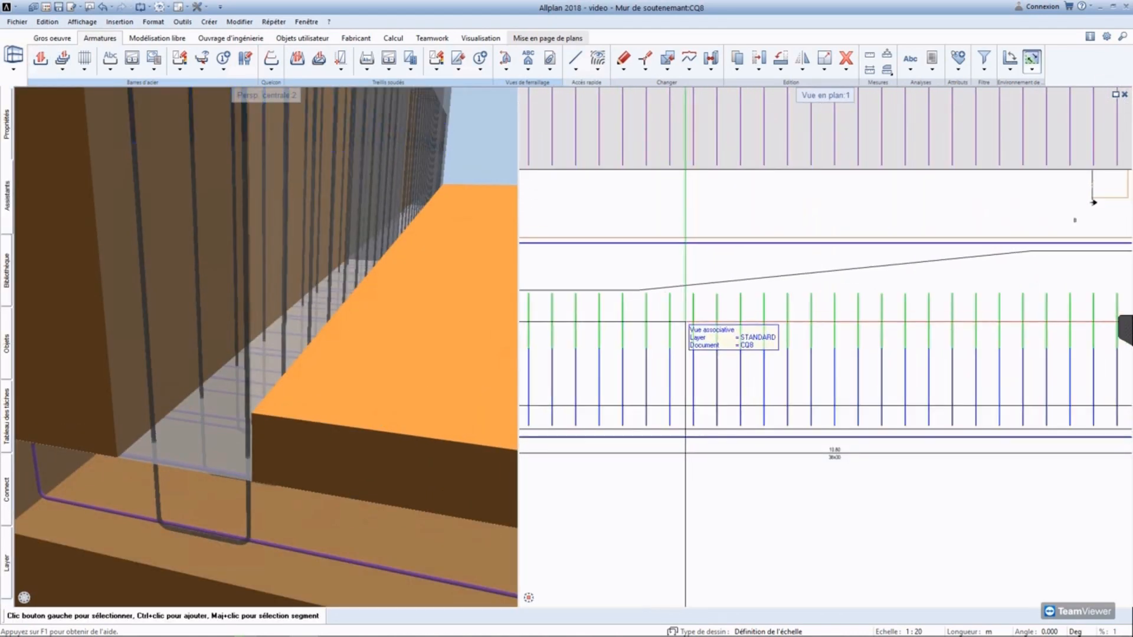
drag(629, 266, 1032, 368)
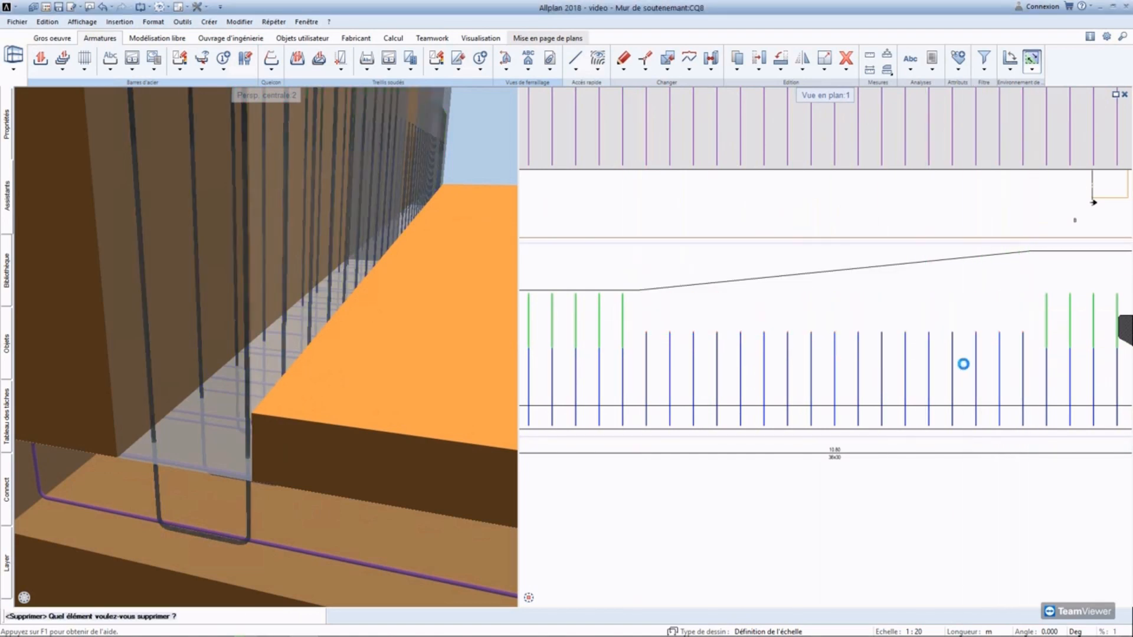
scroll(891, 396, down, 4)
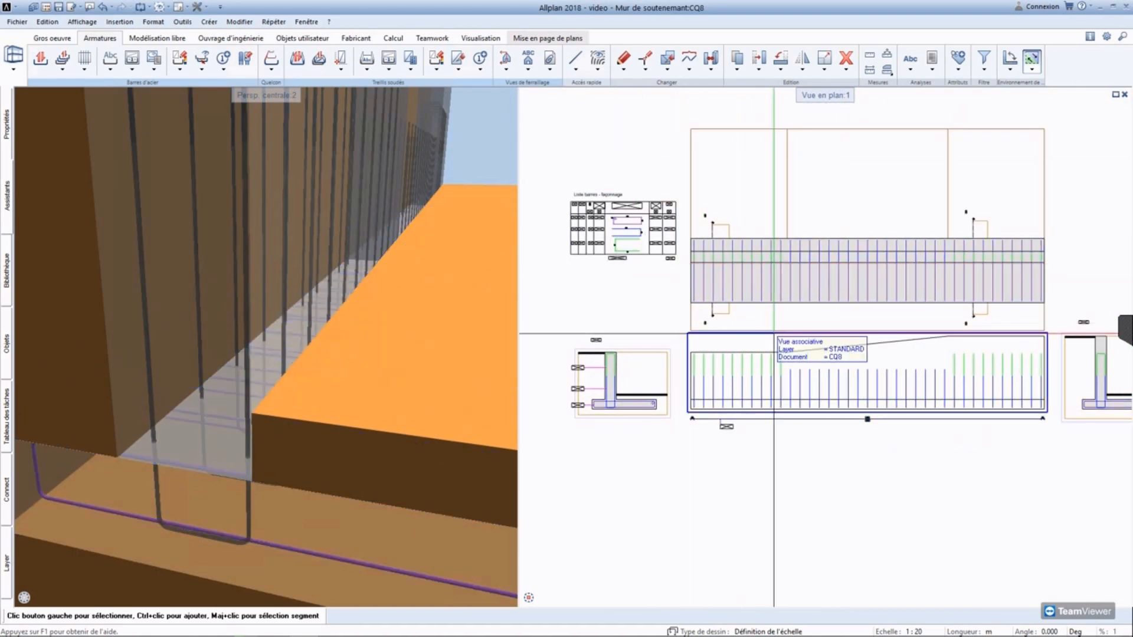
Step: Stretch the top of the upper connecting stirrups at the wall's higher end upward by 0.5 in the elevation
scroll(1046, 353, up, 2)
scroll(997, 371, up, 3)
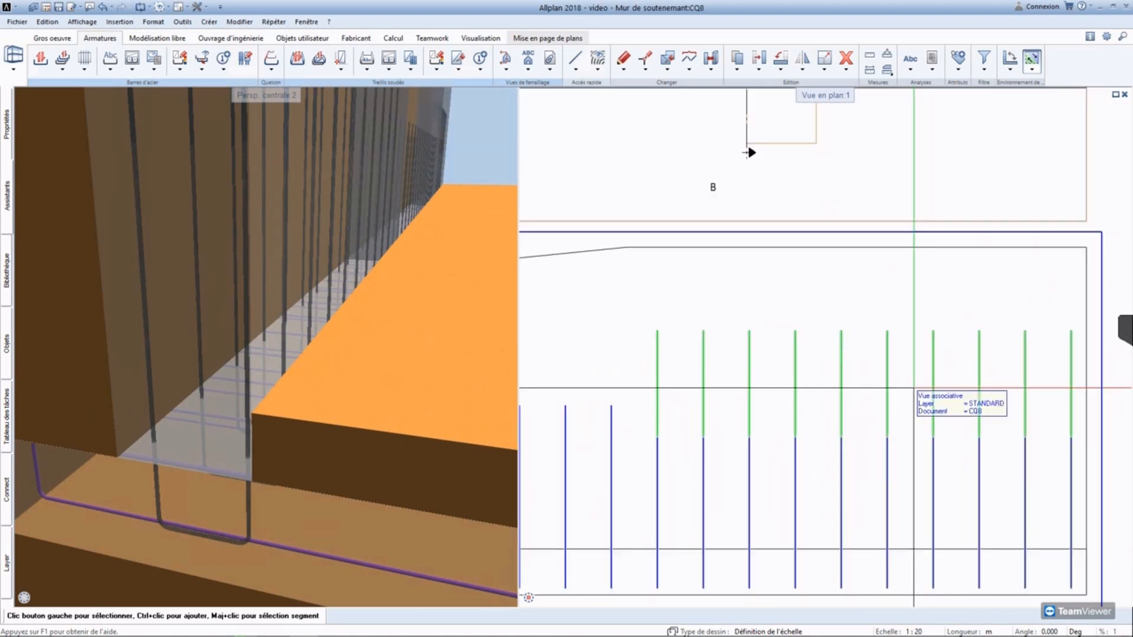
click(890, 368)
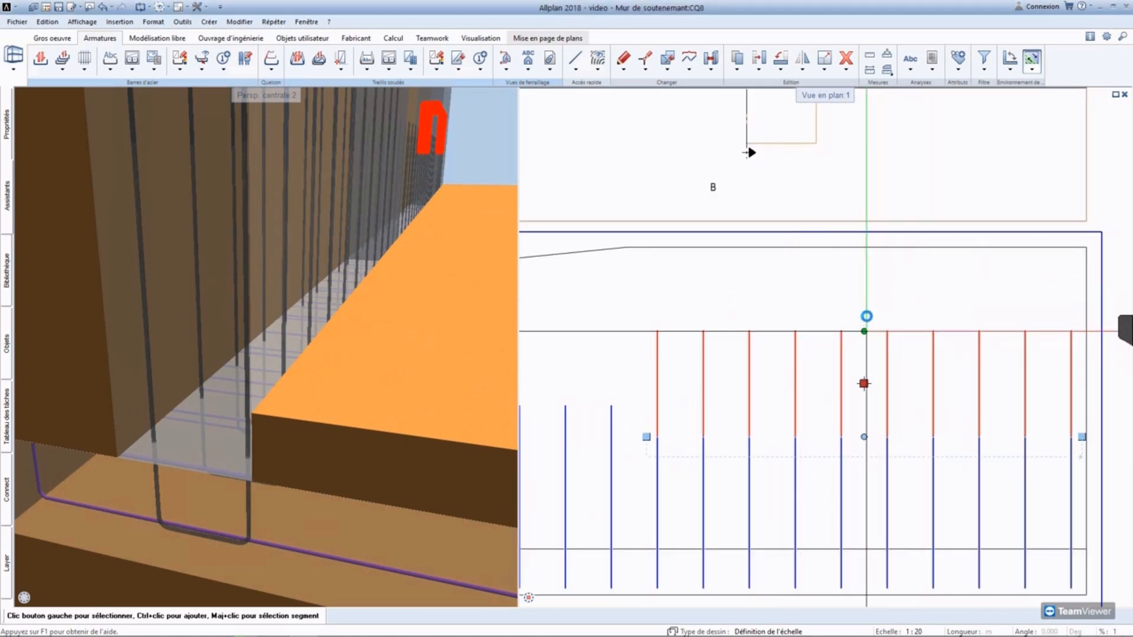
key(Escape)
key(Escape)
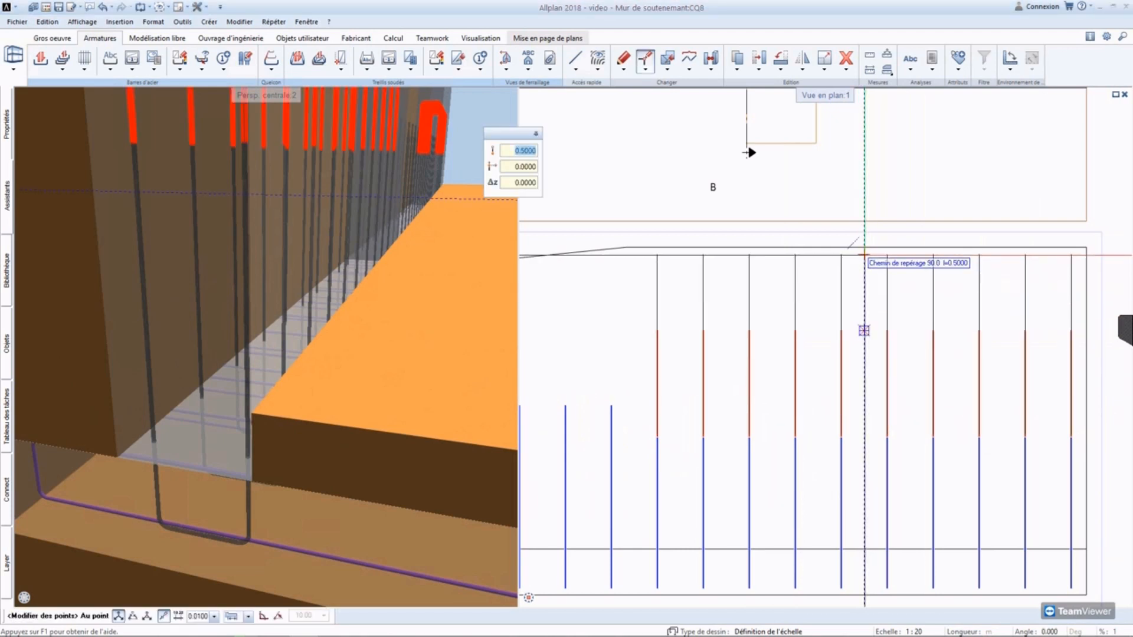
key(Return)
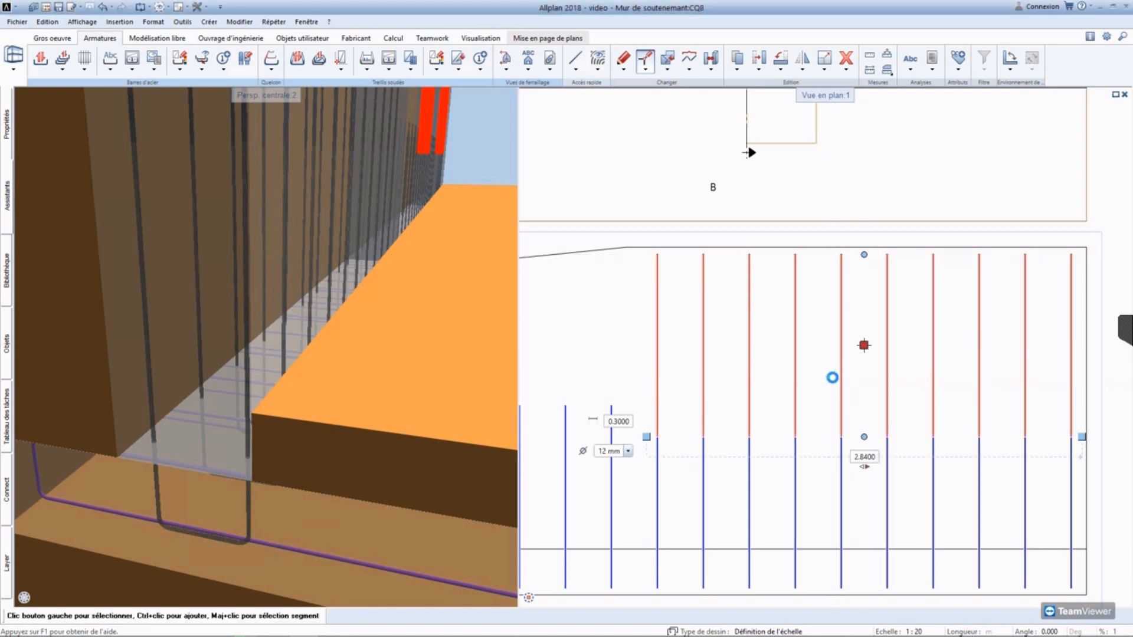
Step: Place another 12 mm Cadre de raccordement, opening downward, at the wall's top in section A-A, with segments 1 and 3 both 0.7 long
scroll(833, 379, down, 2)
scroll(873, 387, down, 5)
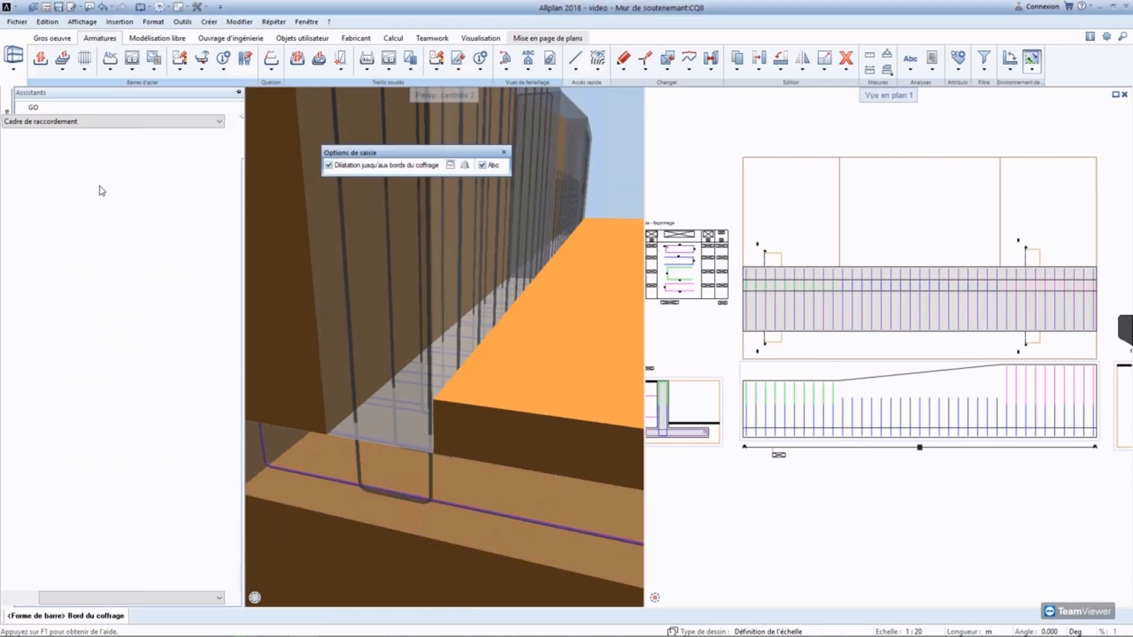
middle_drag(678, 383, 772, 350)
scroll(772, 350, up, 3)
scroll(773, 350, up, 2)
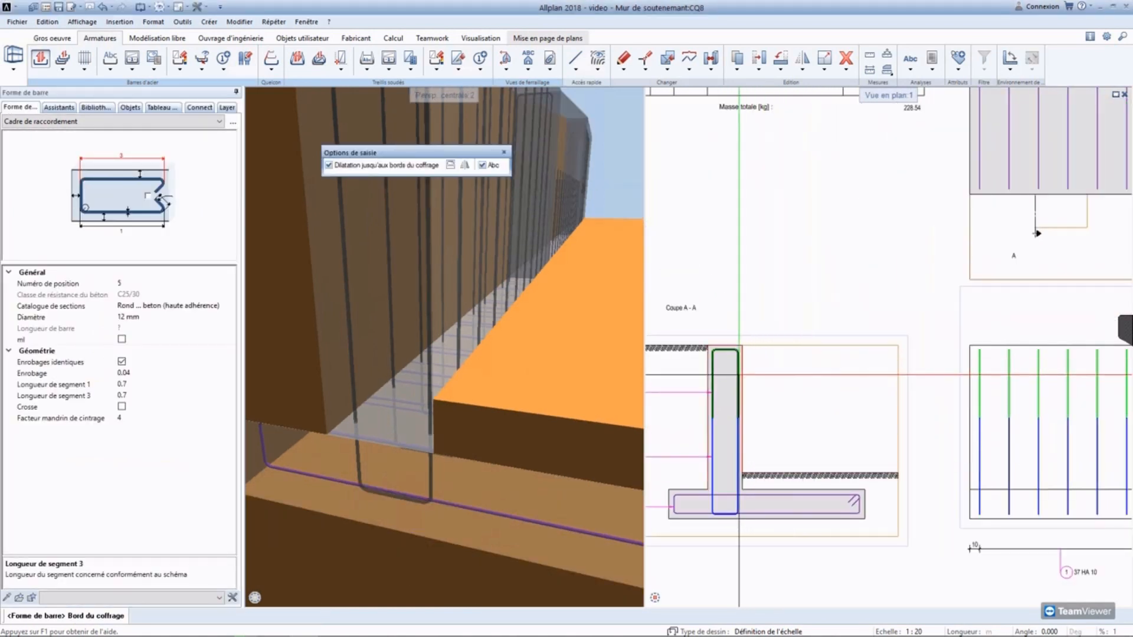
scroll(741, 374, up, 2)
click(738, 378)
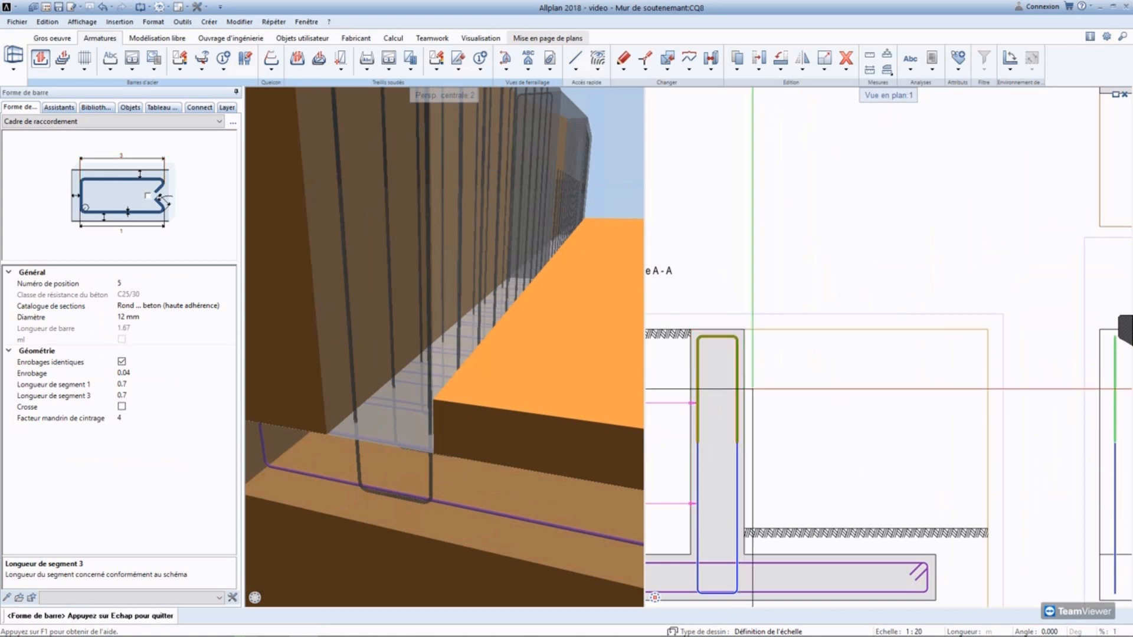
Step: Start a special distribution for the new stirrup and draw its cut line horizontally across the upper wall in section A-A
right_click(738, 391)
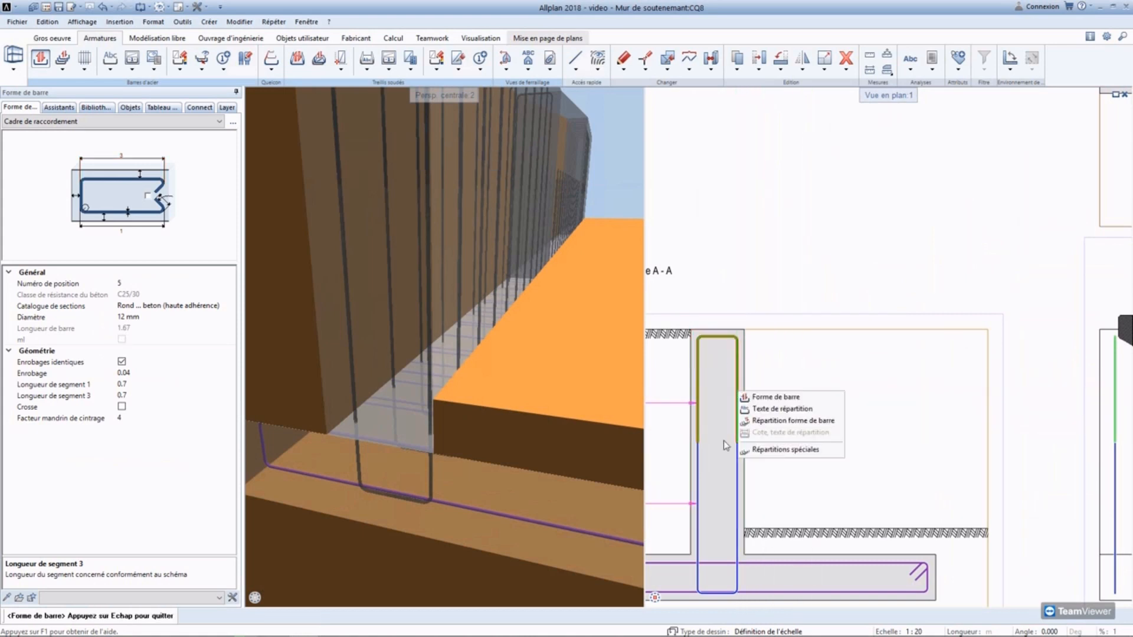
click(782, 450)
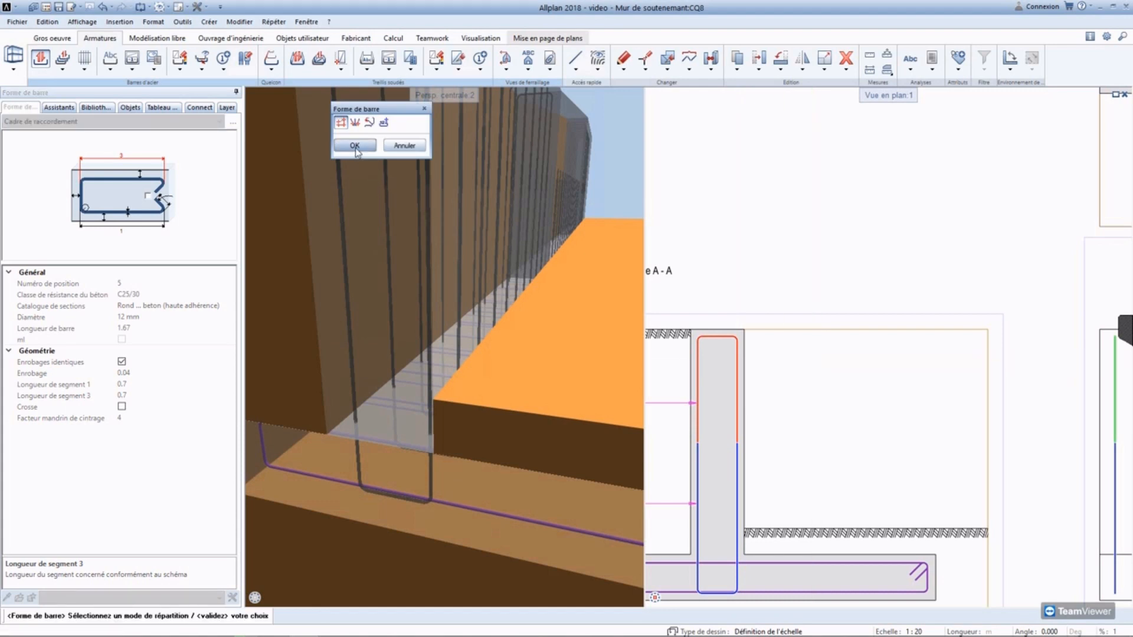
click(355, 146)
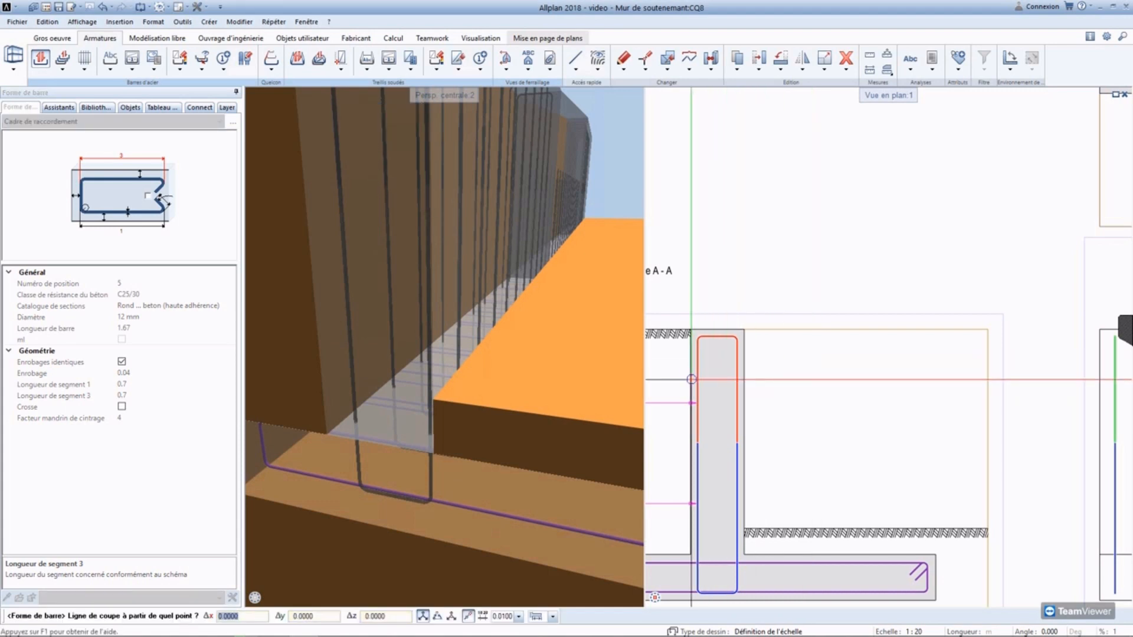
click(670, 380)
click(763, 380)
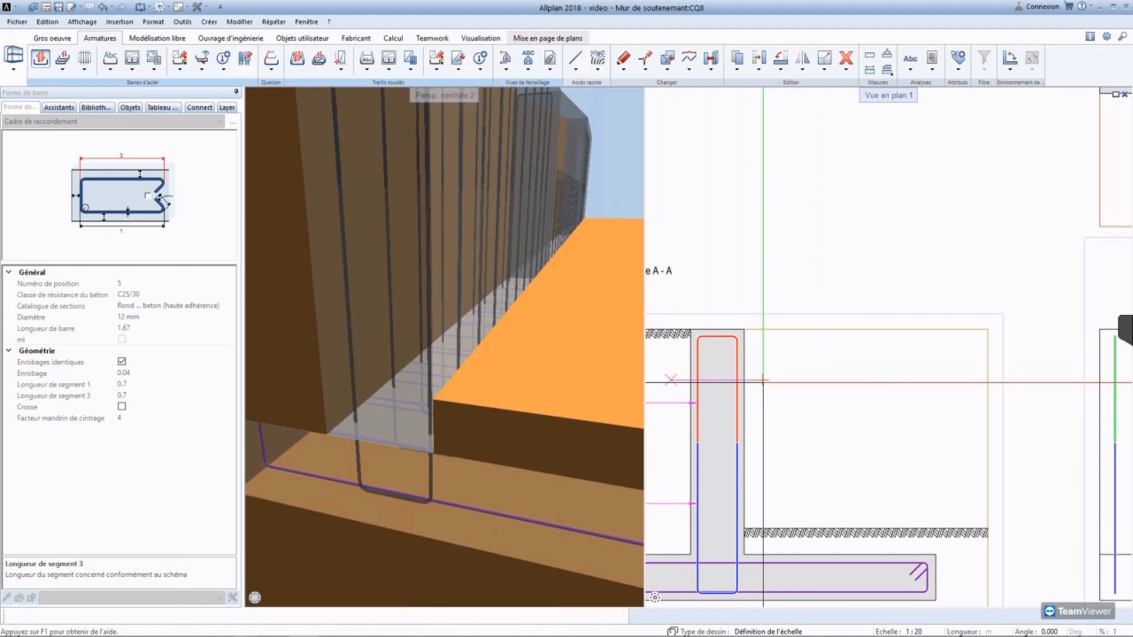
Step: Outline the distribution zone in the elevation as a closed four-corner polygon under the sloped wall top, between the two existing upper stirrup groups
scroll(732, 379, down, 4)
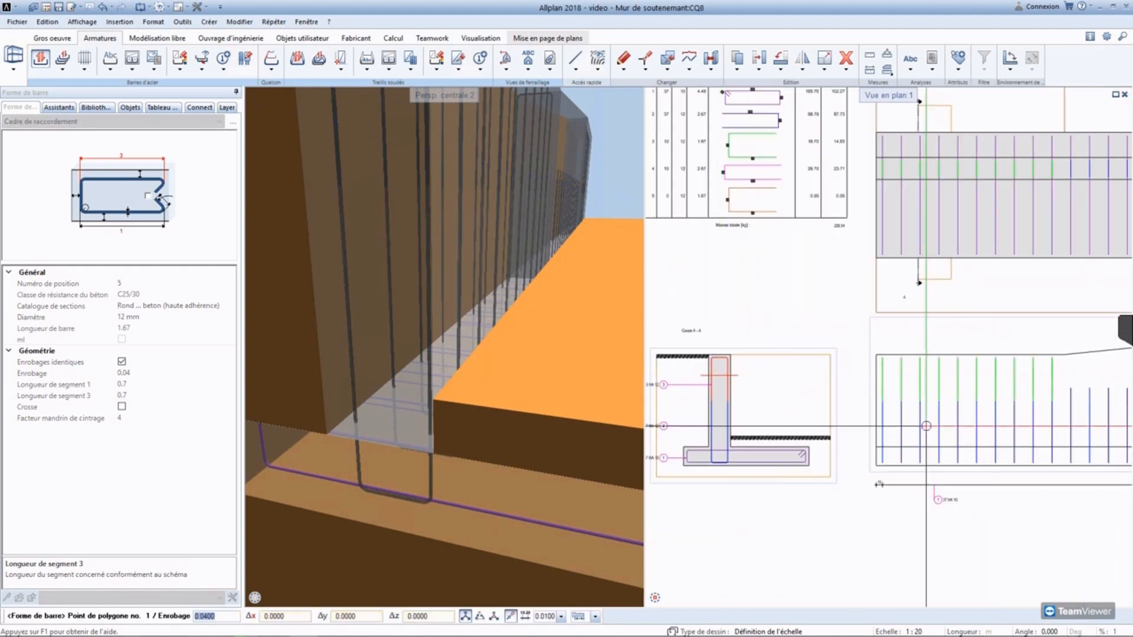
middle_drag(949, 421, 699, 419)
scroll(797, 354, up, 3)
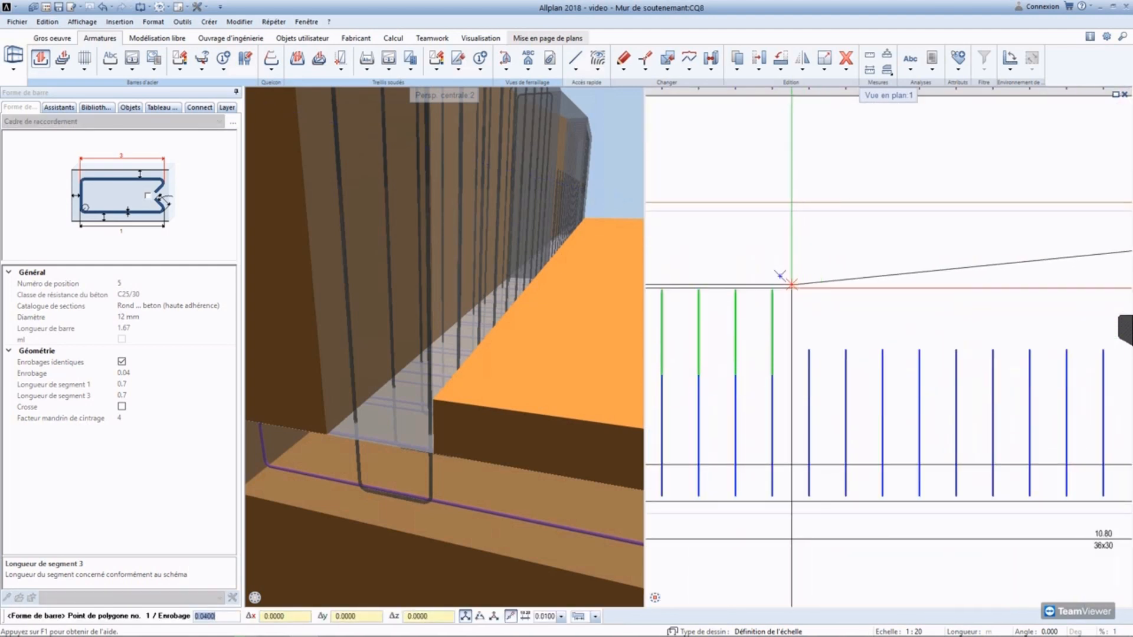
click(755, 363)
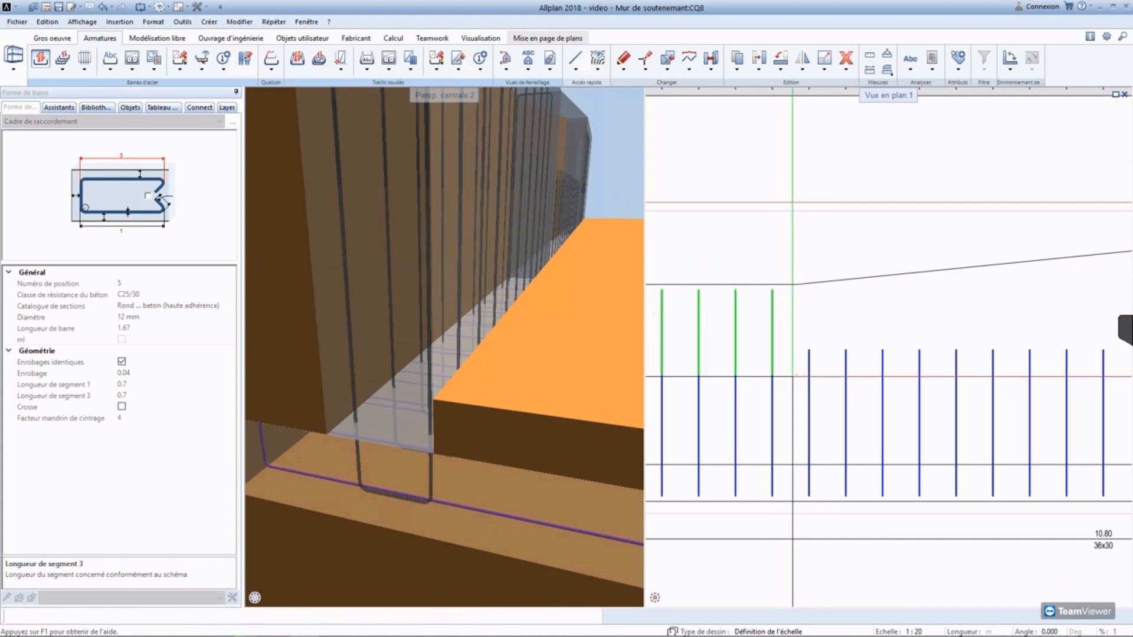
scroll(749, 362, down, 4)
middle_drag(1016, 349, 910, 348)
scroll(912, 354, up, 5)
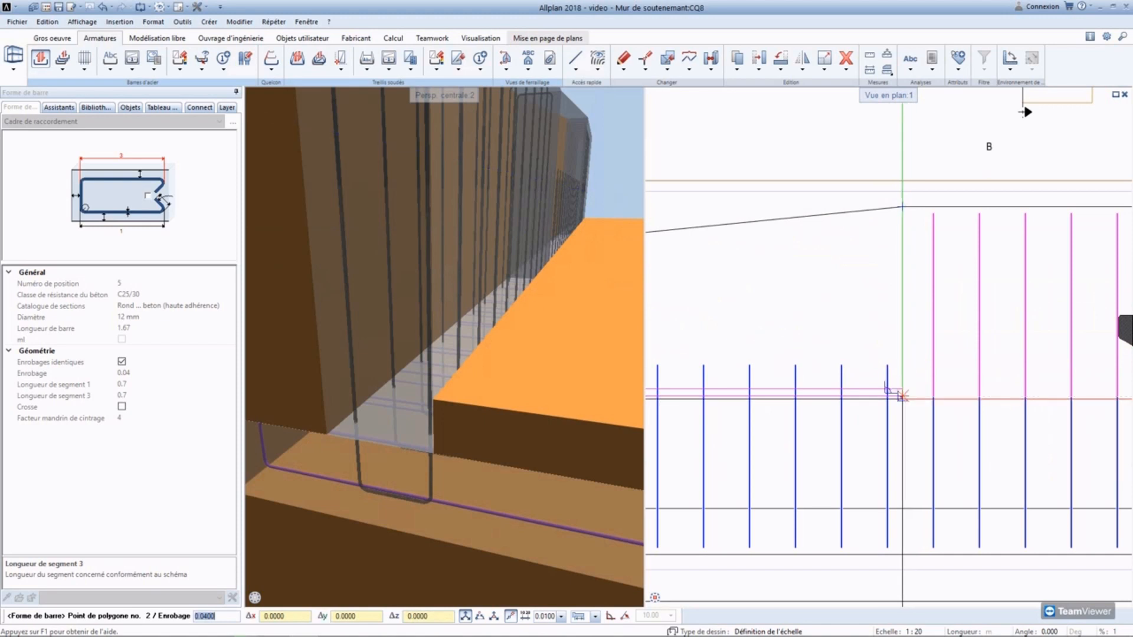
click(903, 395)
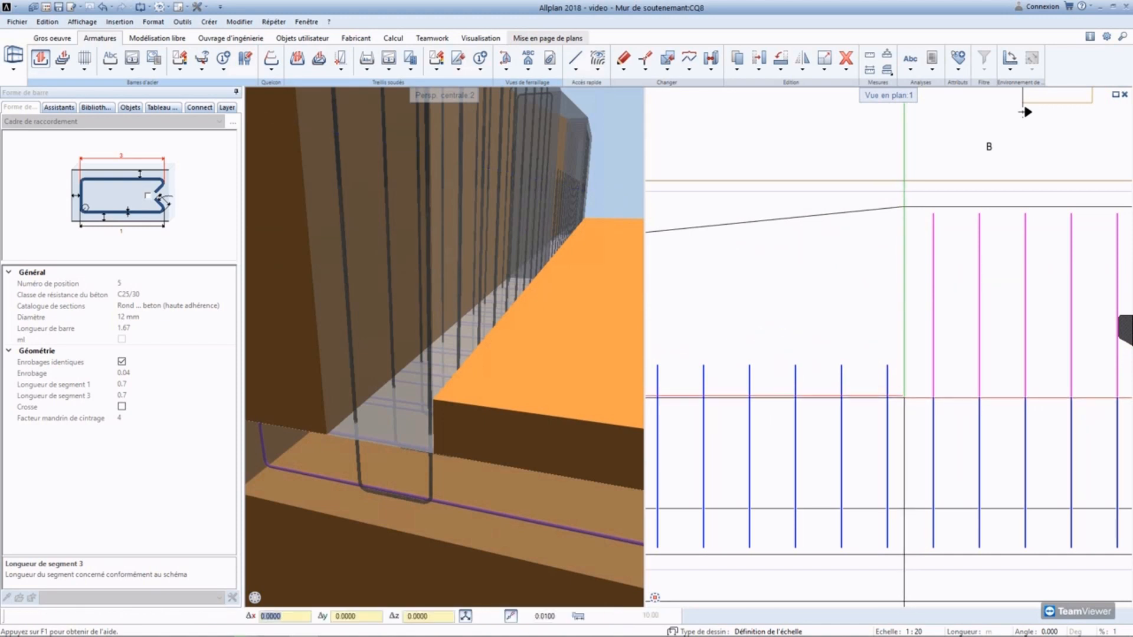
click(903, 206)
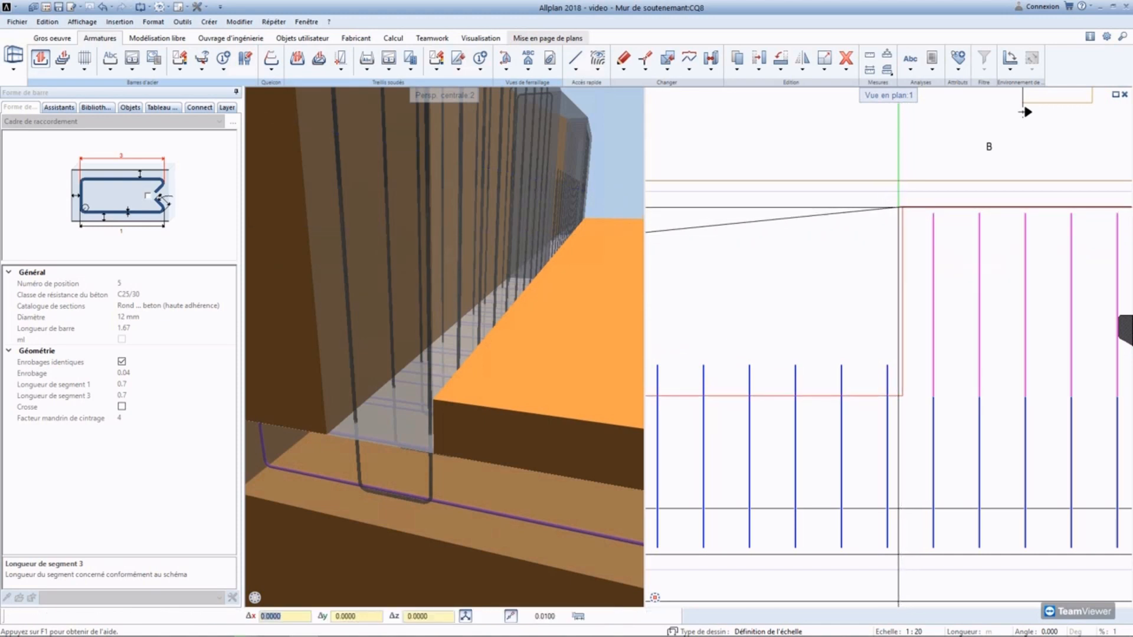
scroll(1025, 107, down, 5)
scroll(737, 292, up, 5)
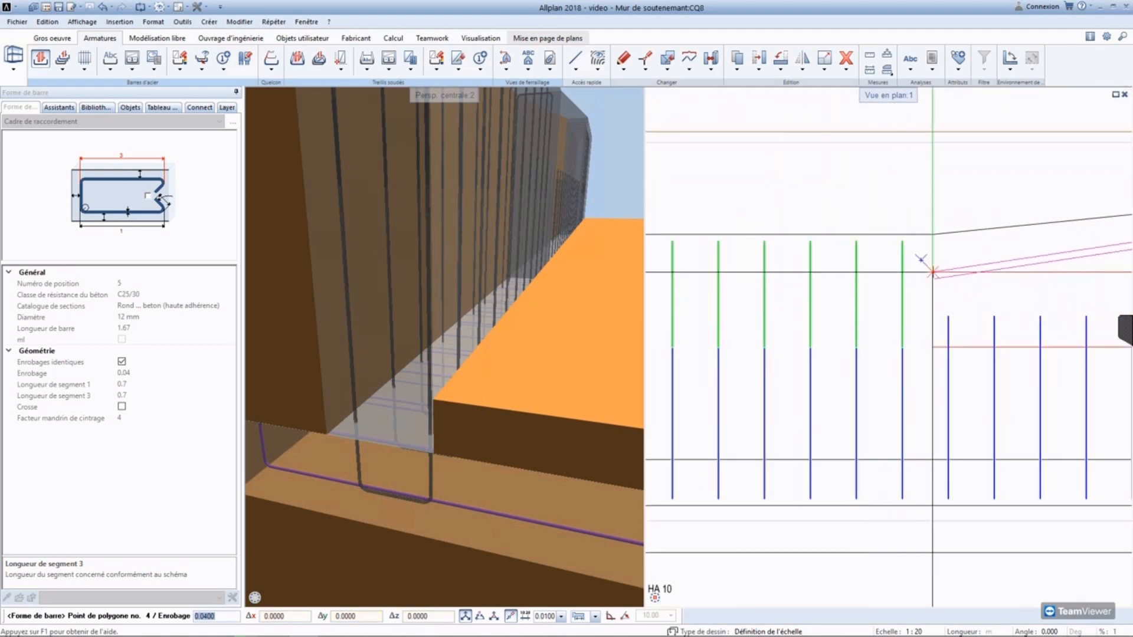
click(935, 234)
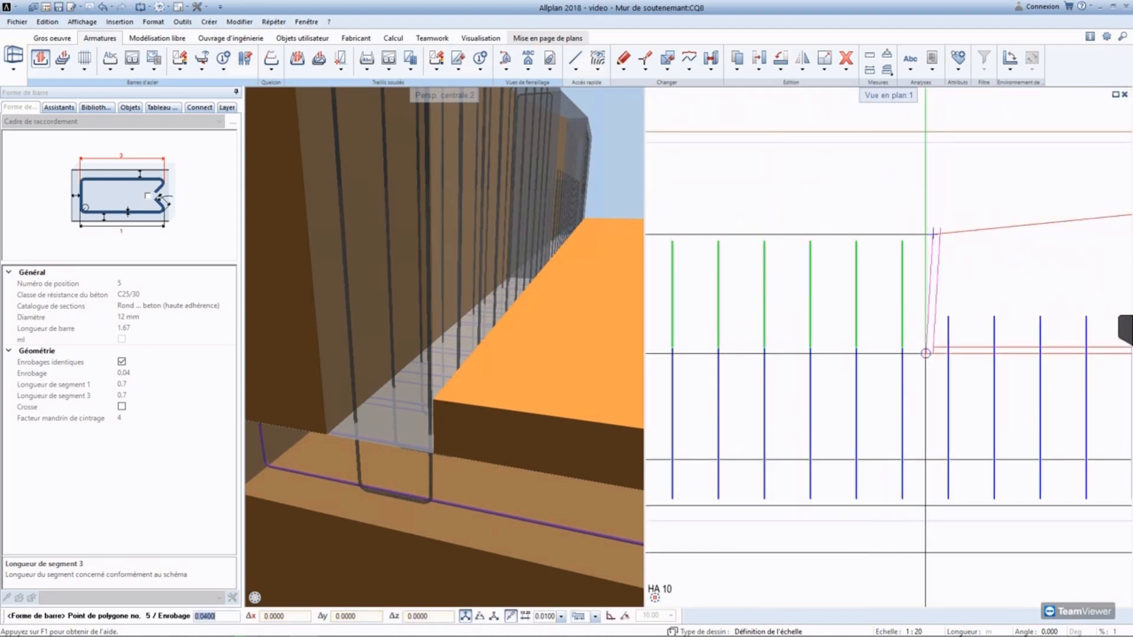
click(933, 347)
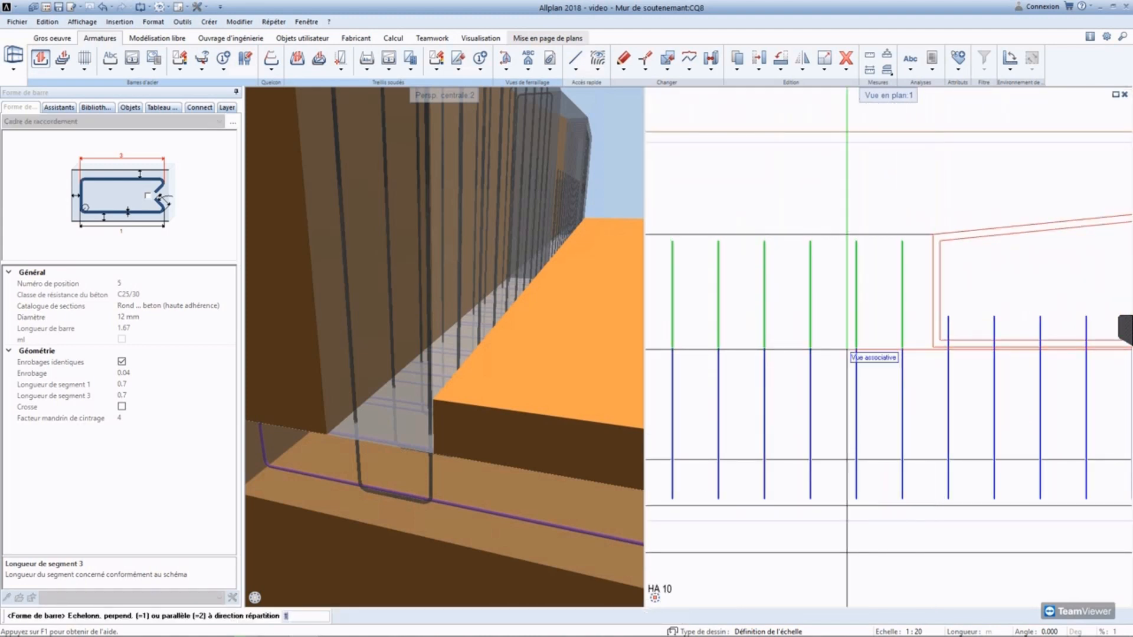
Step: Accept staggering option 1, perpendicular, and distribute the variable-height stirrups across the sloped zone as a Série at 0.3 spacing
scroll(933, 347, down, 5)
key(Return)
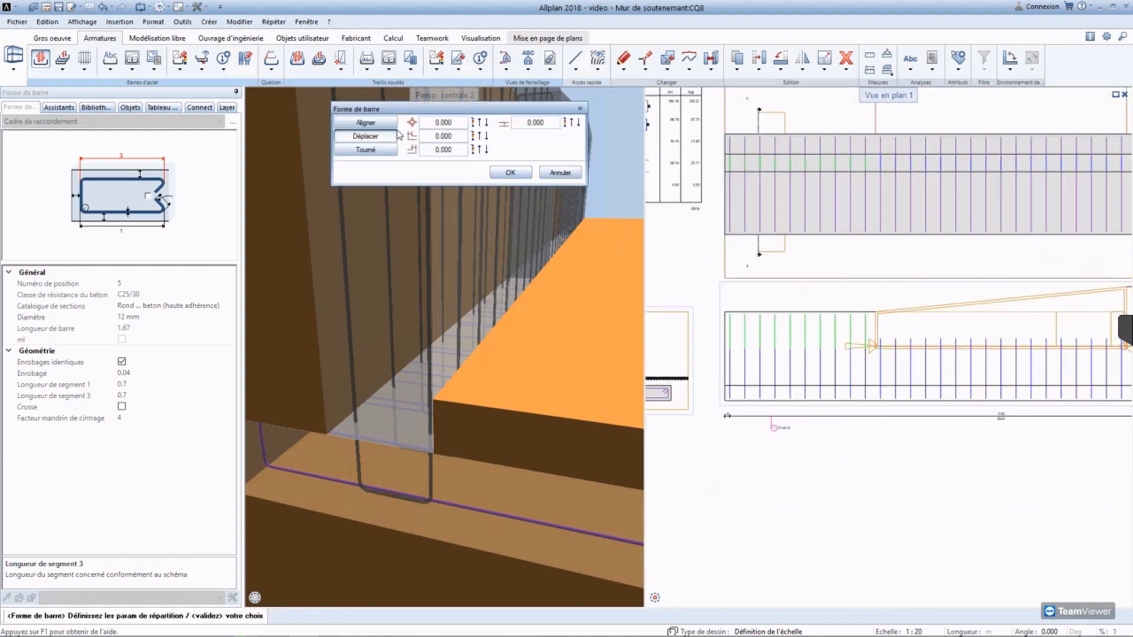
click(396, 133)
click(432, 176)
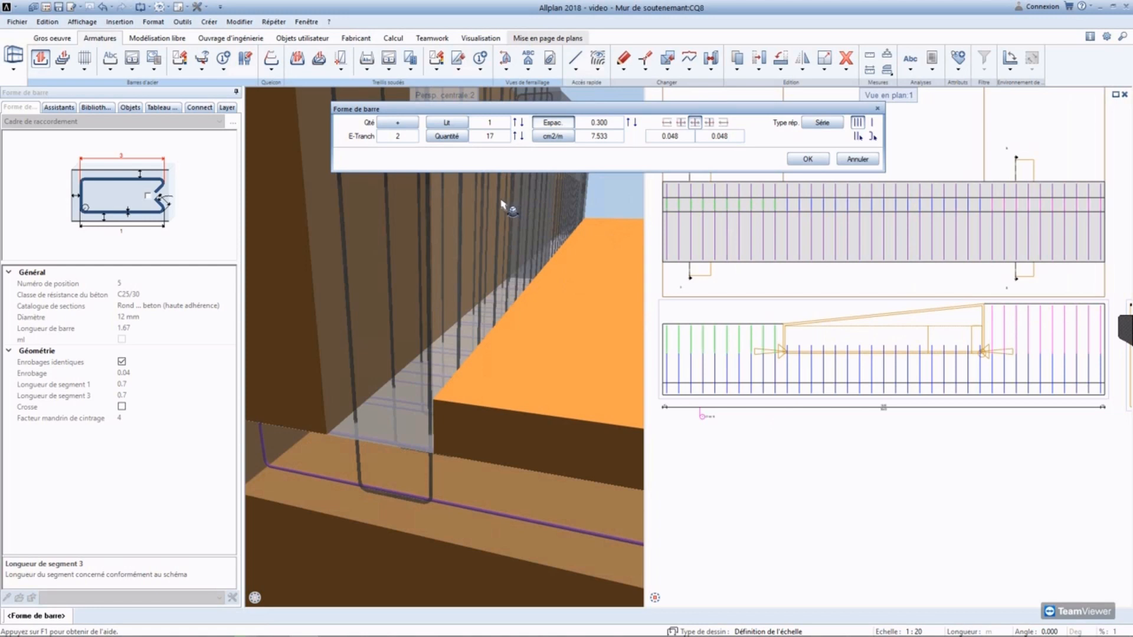
click(808, 158)
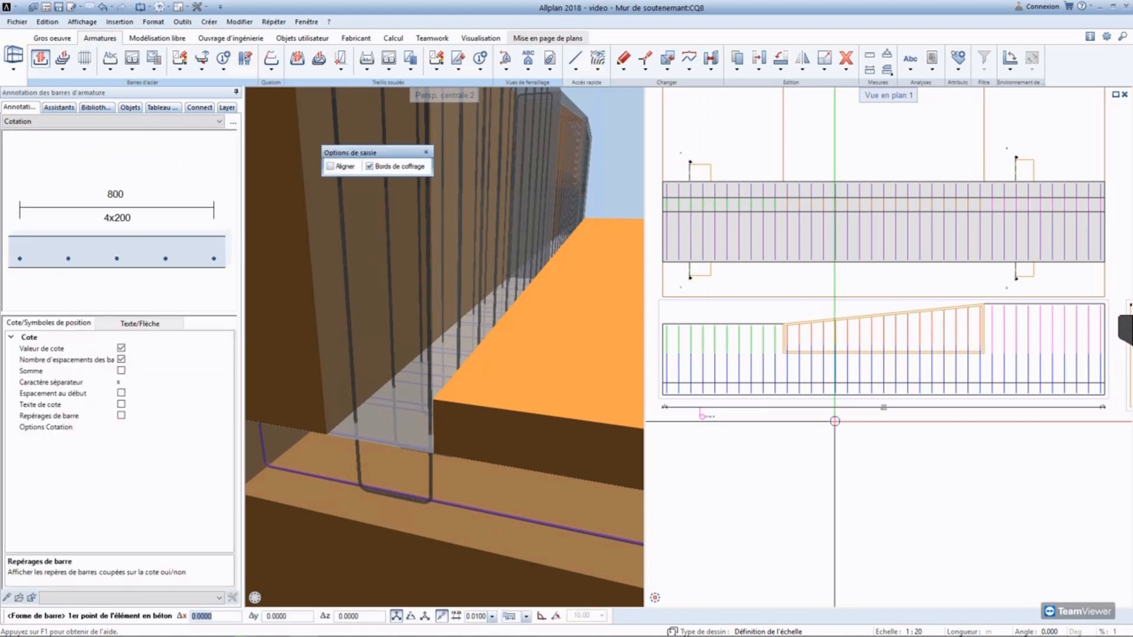
Step: Examine the variable-height stirrups along the wall's stepped and sloped top in the 3D perspective view
key(Escape)
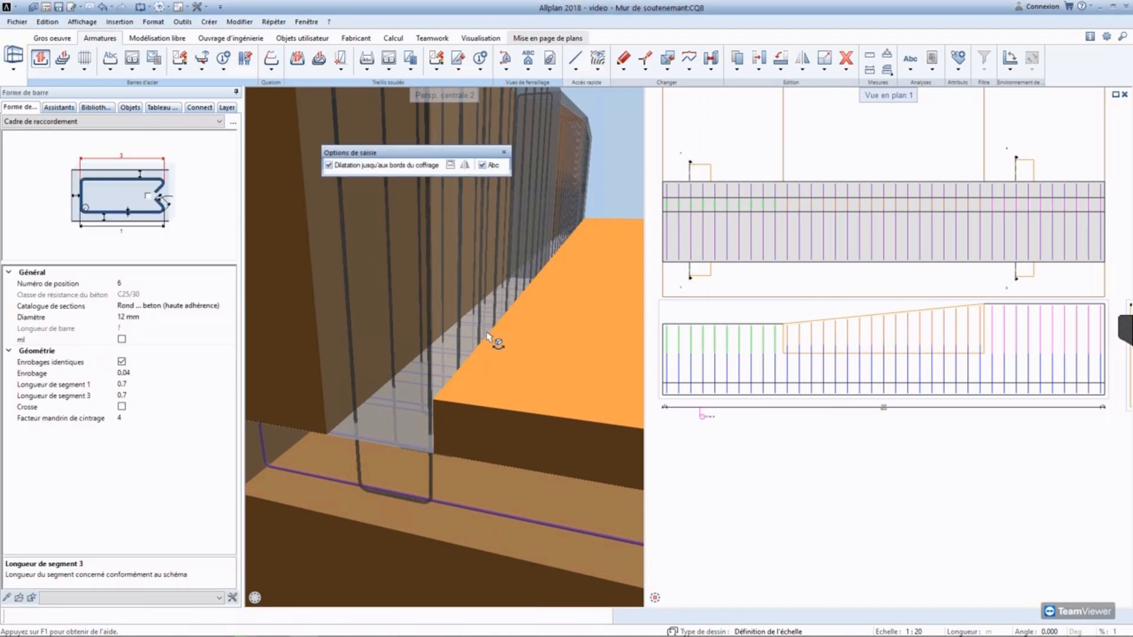
scroll(478, 360, down, 5)
drag(479, 361, 546, 278)
scroll(540, 276, up, 4)
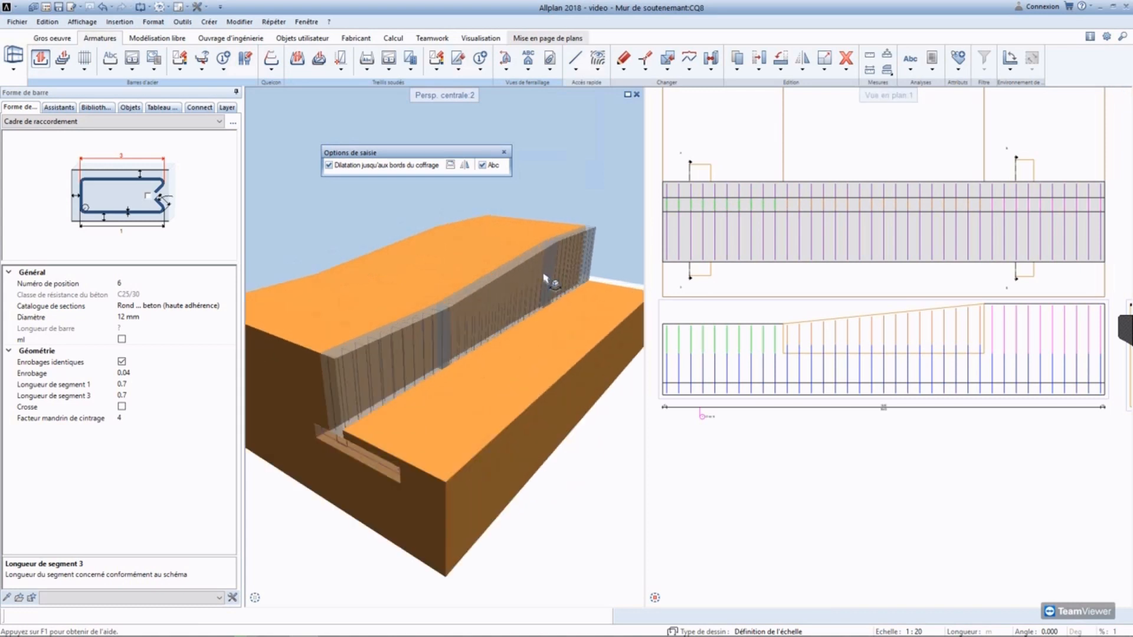
scroll(540, 280, up, 2)
scroll(585, 209, up, 5)
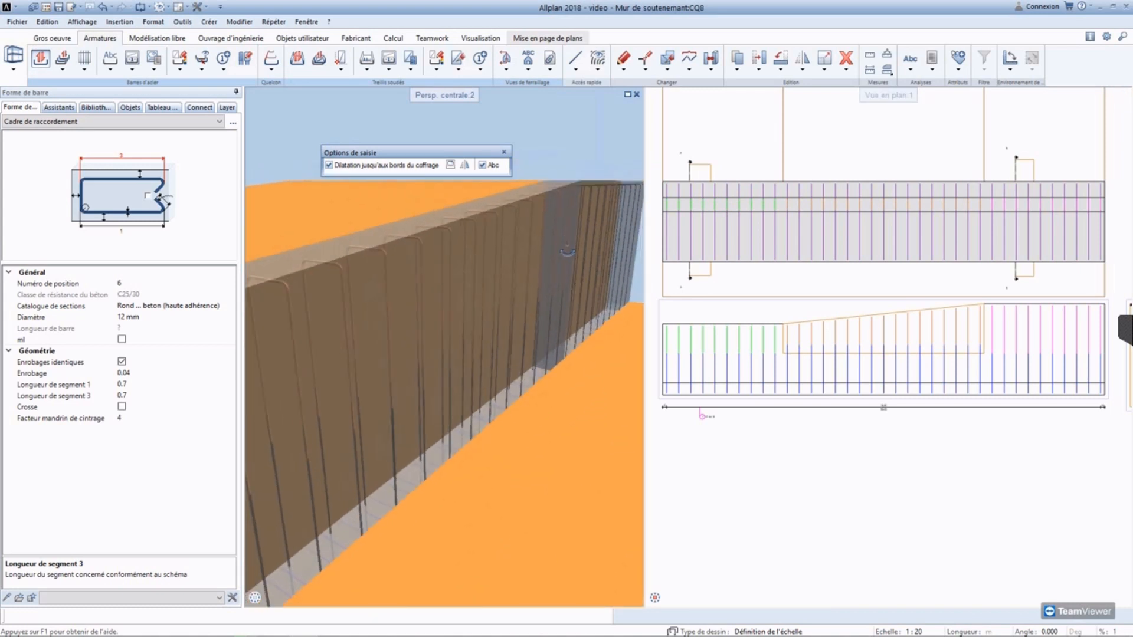
scroll(848, 365, down, 3)
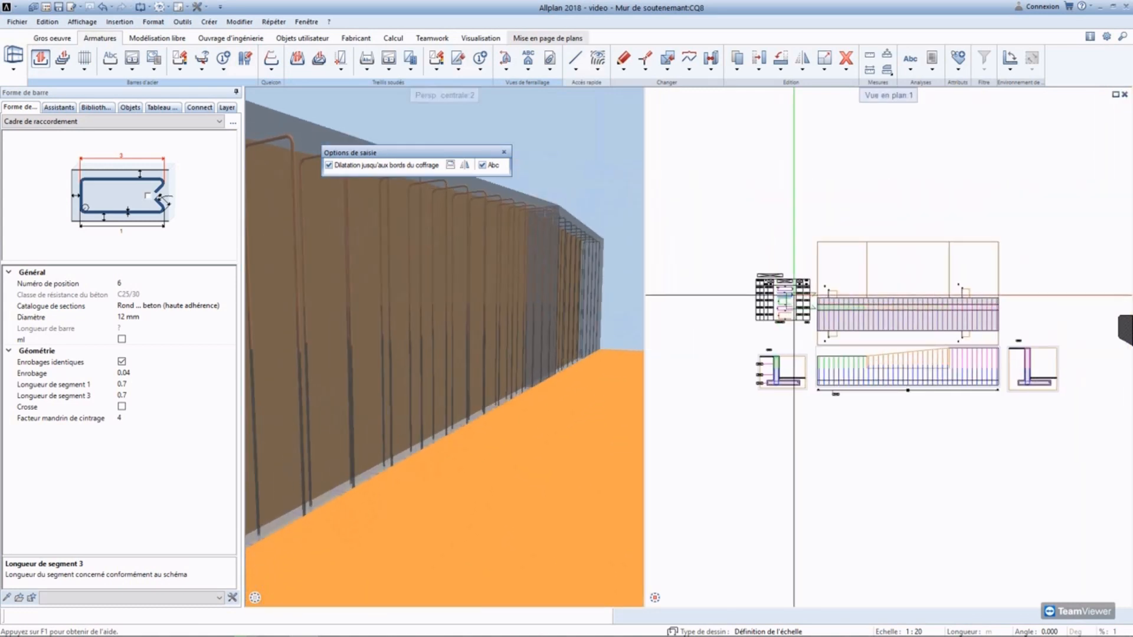
Step: Review the bending list's shapes and lengths, especially the entry for the variable-height stirrups in position 5
scroll(723, 291, up, 8)
key(Escape)
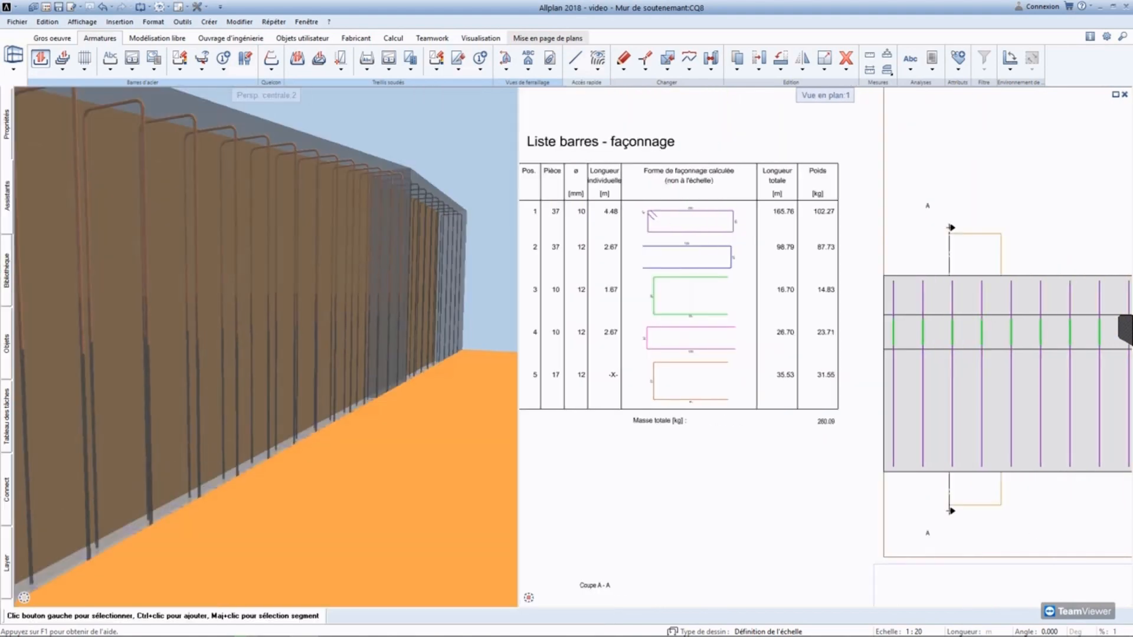
scroll(706, 331, up, 5)
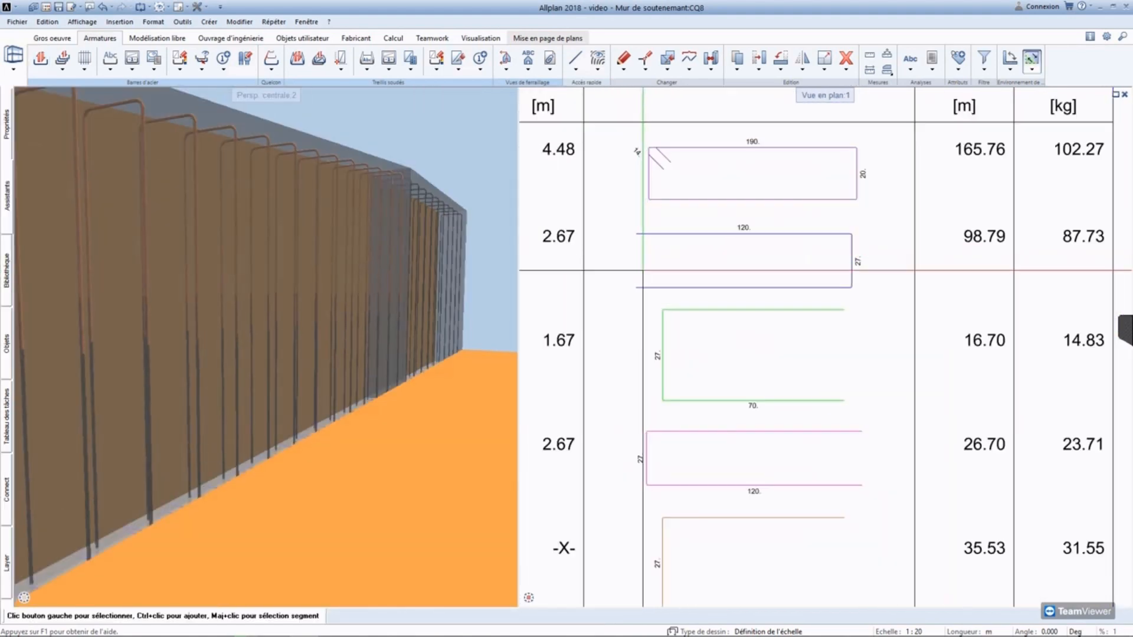
scroll(714, 404, down, 5)
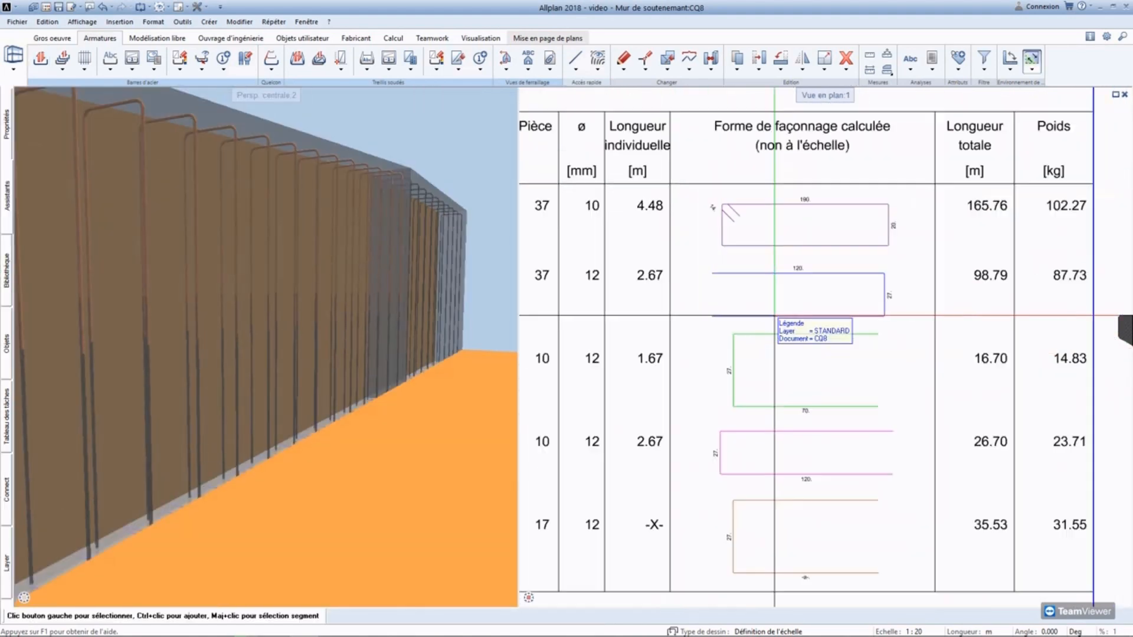
middle_drag(740, 361, 761, 338)
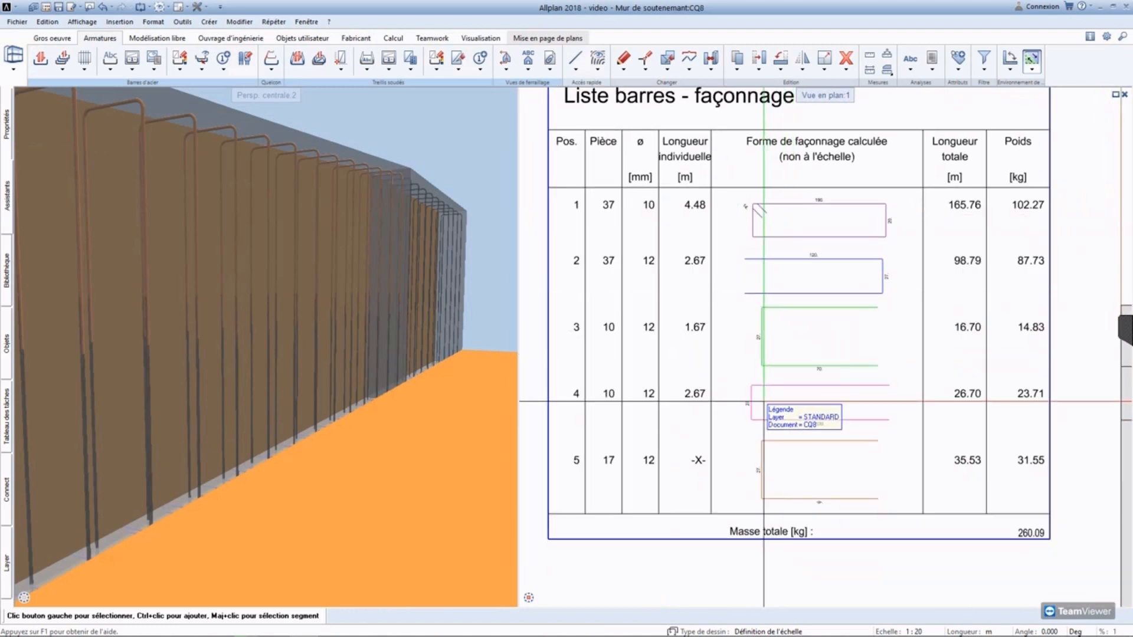
scroll(710, 511, up, 3)
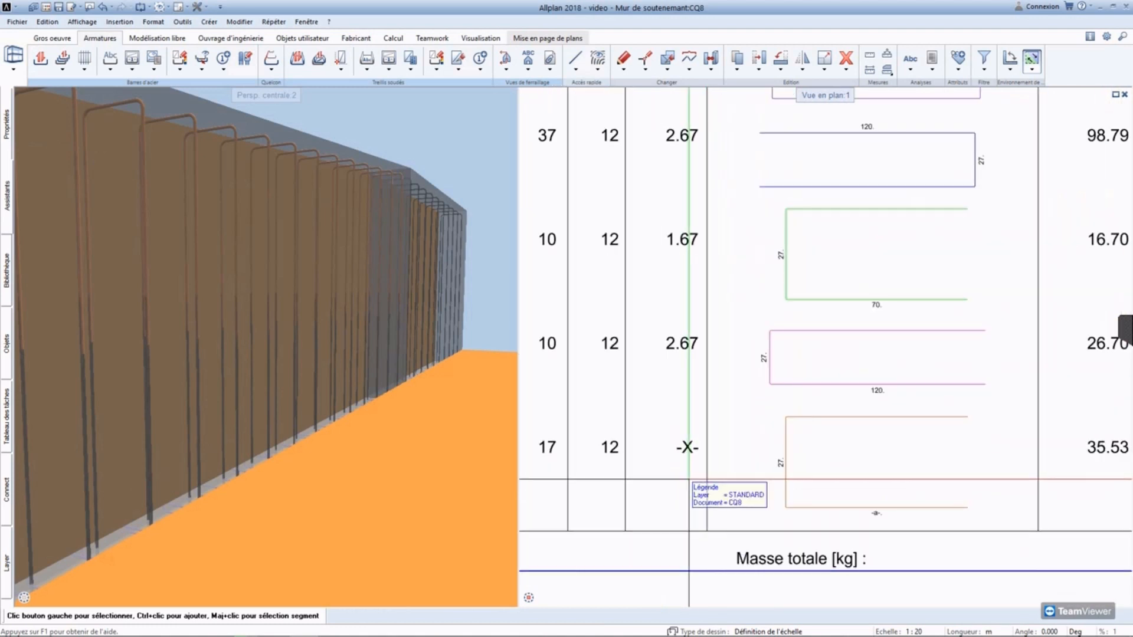
scroll(874, 530, up, 1)
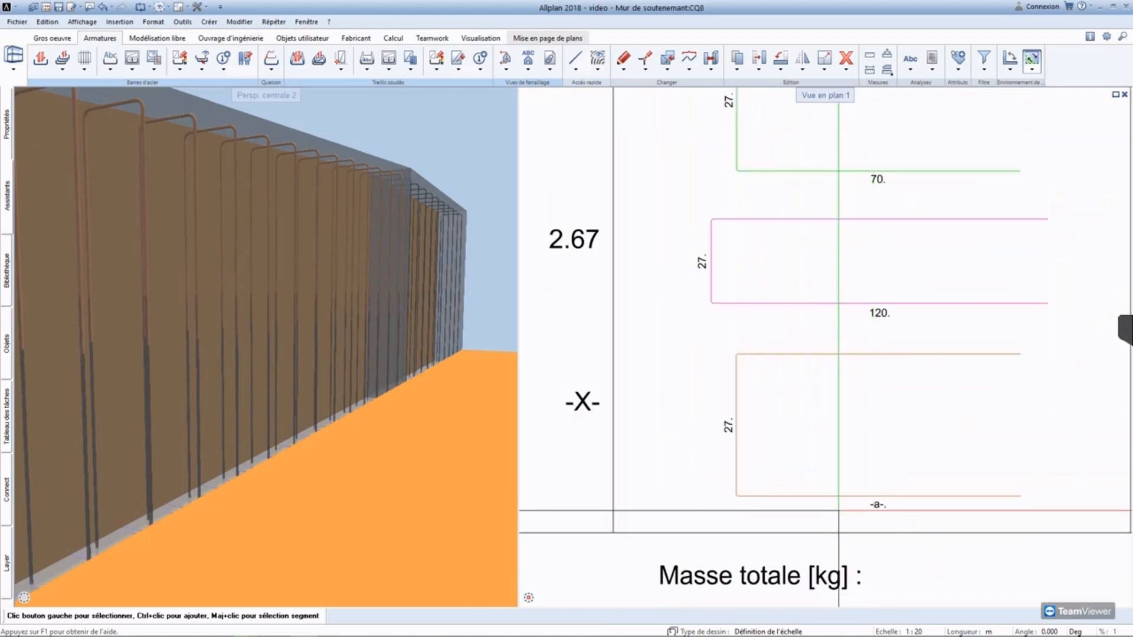
scroll(738, 385, down, 3)
scroll(730, 388, down, 2)
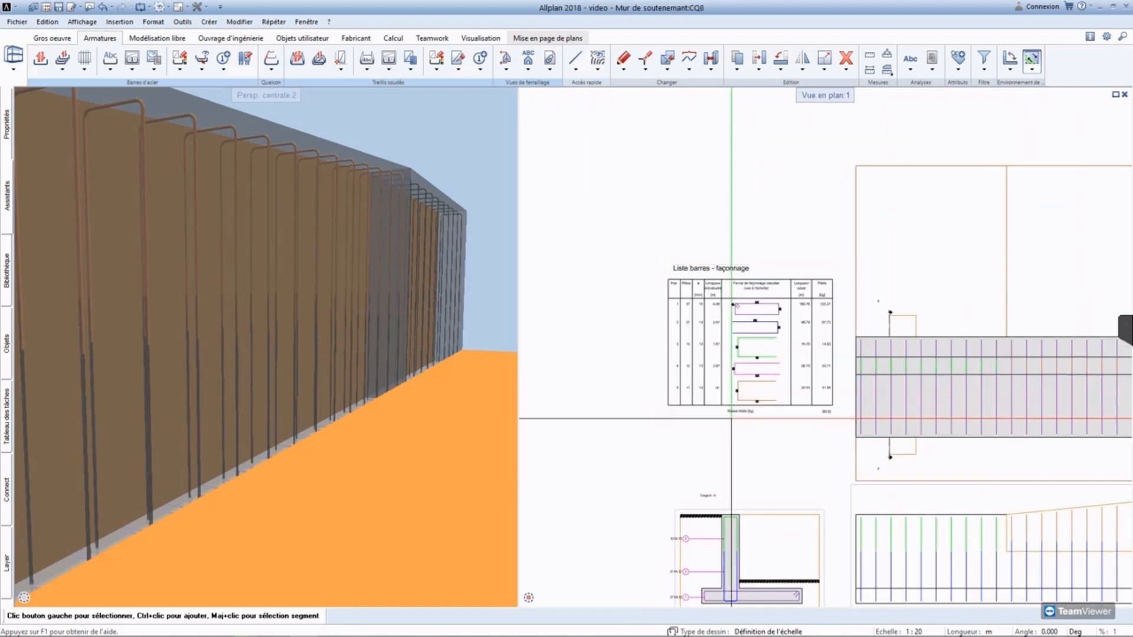
Step: Create a Schéma global for the variable-height stirrups under the sloped top and place its length table beside the bar list
scroll(881, 462, up, 2)
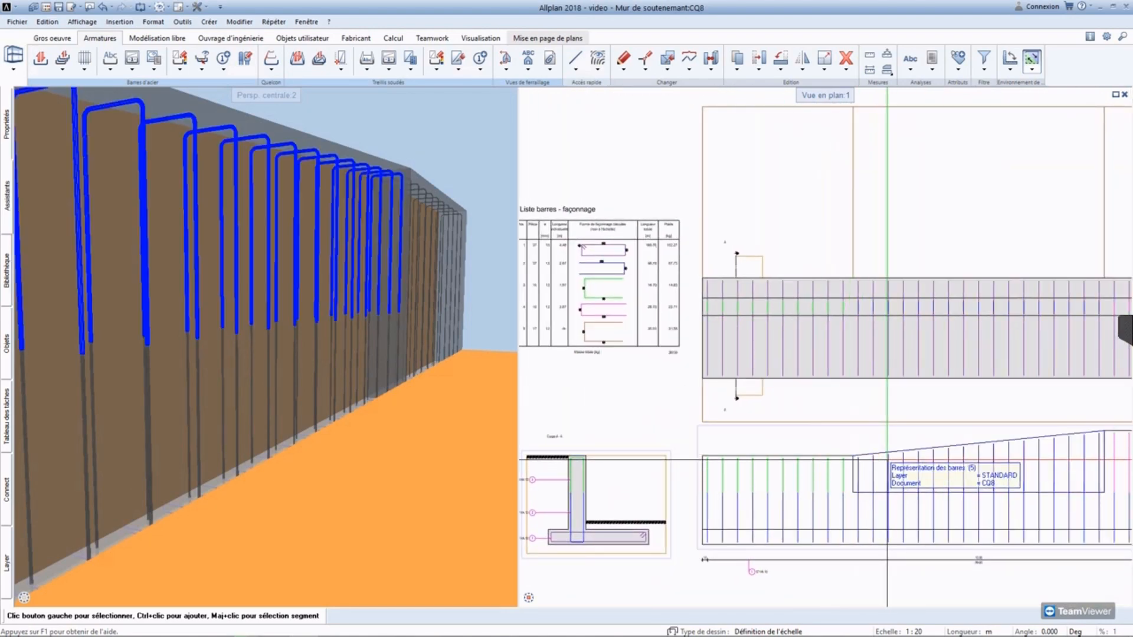
right_click(888, 462)
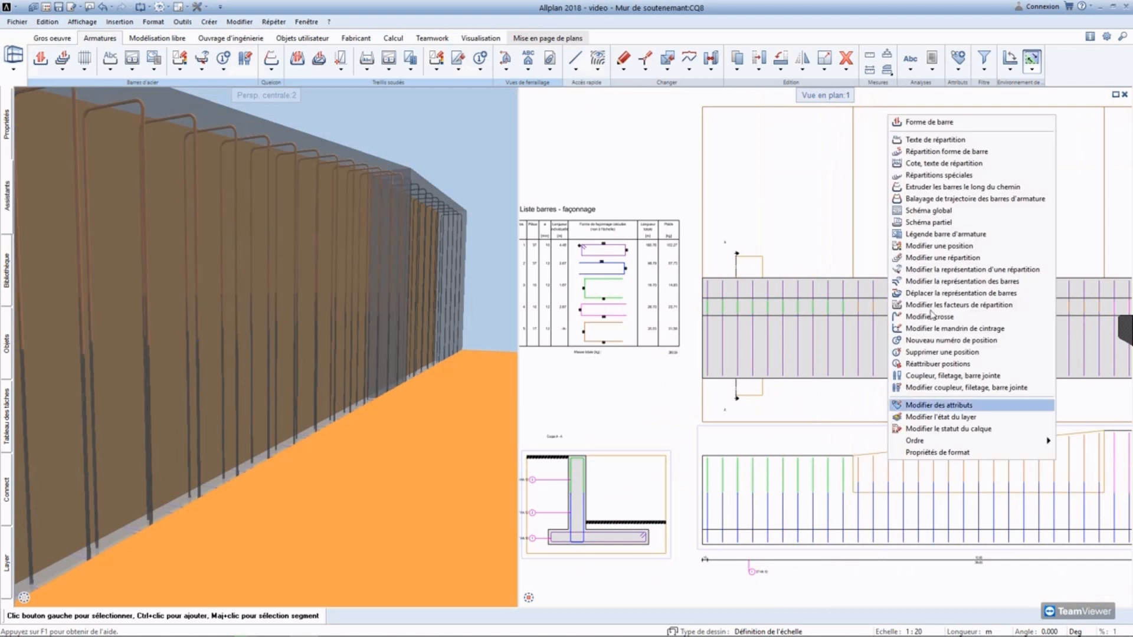
click(929, 211)
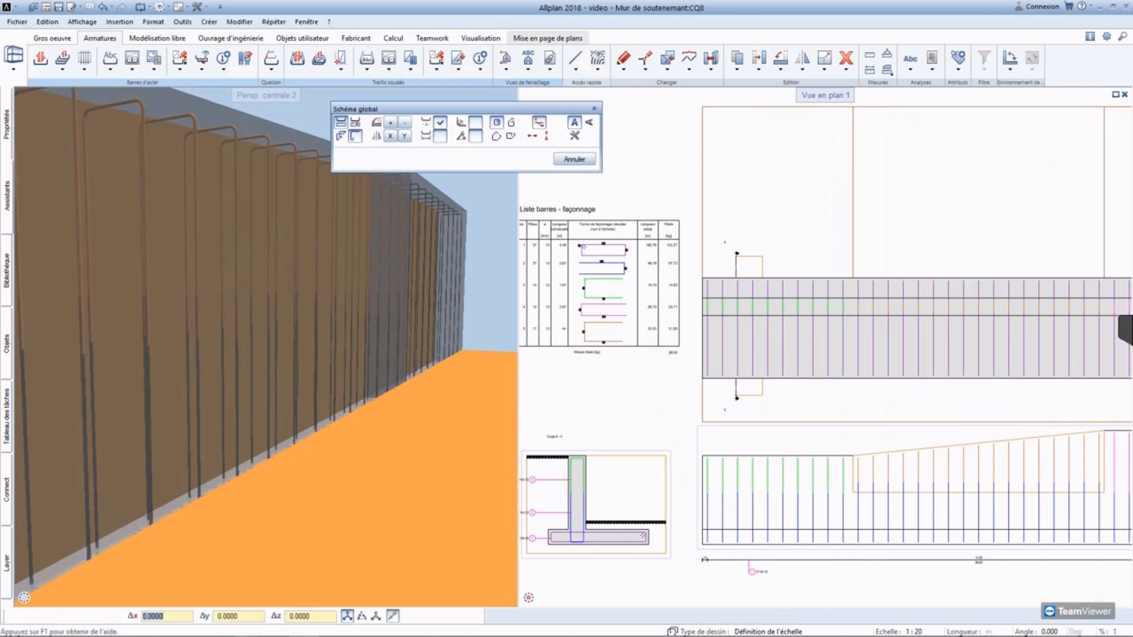
scroll(679, 195, up, 3)
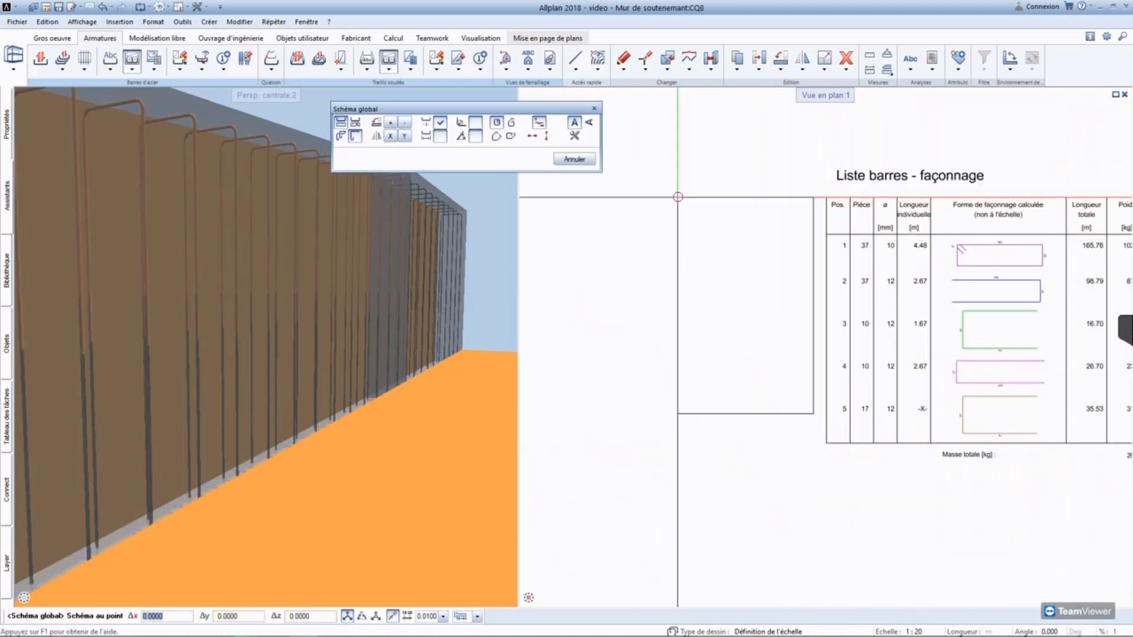
click(679, 195)
scroll(679, 195, up, 5)
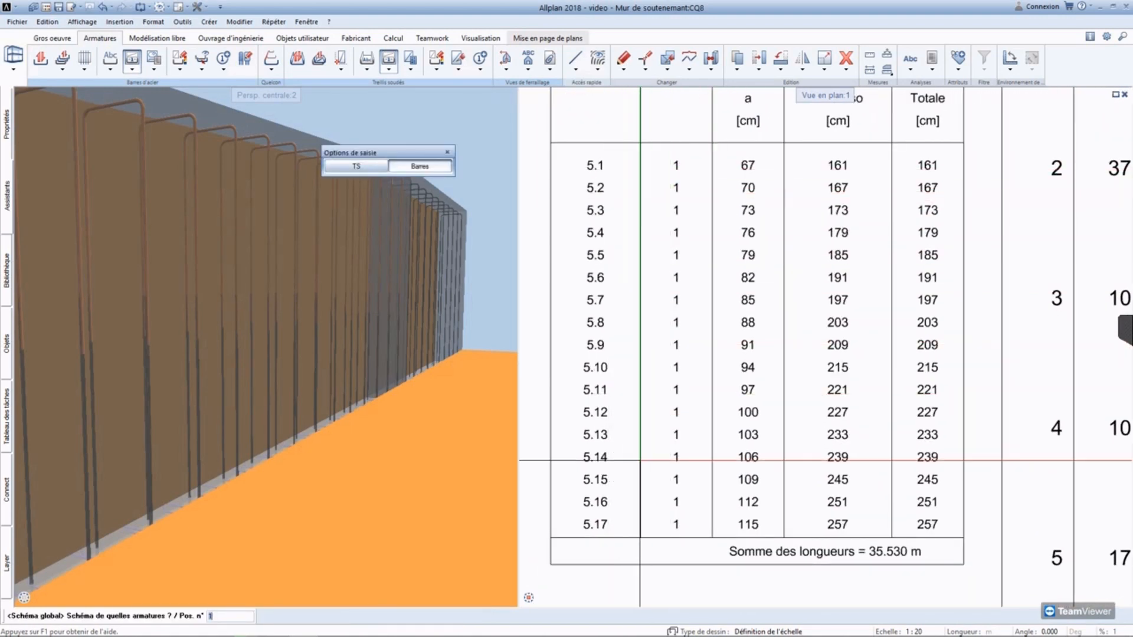
middle_drag(850, 198, 852, 368)
middle_drag(843, 432, 808, 287)
key(Escape)
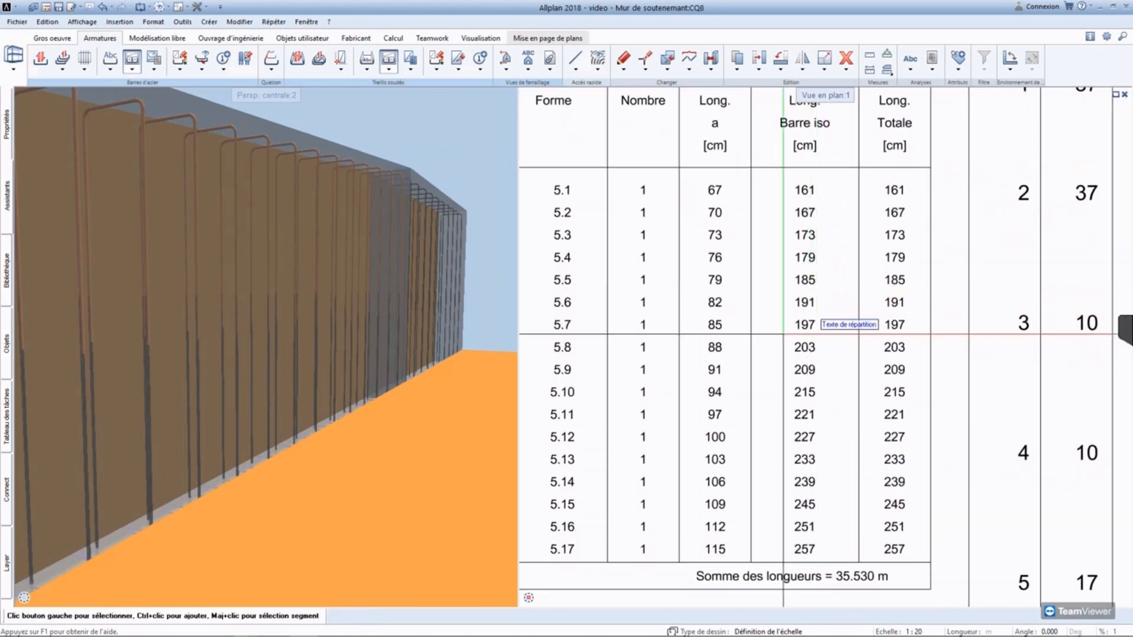
Step: Place a 10 mm Barre droite running the full length of the footing along its lower edge in the elevation
scroll(771, 339, down, 4)
scroll(772, 339, down, 3)
middle_drag(963, 480, 701, 337)
scroll(797, 466, down, 1)
middle_drag(935, 496, 856, 480)
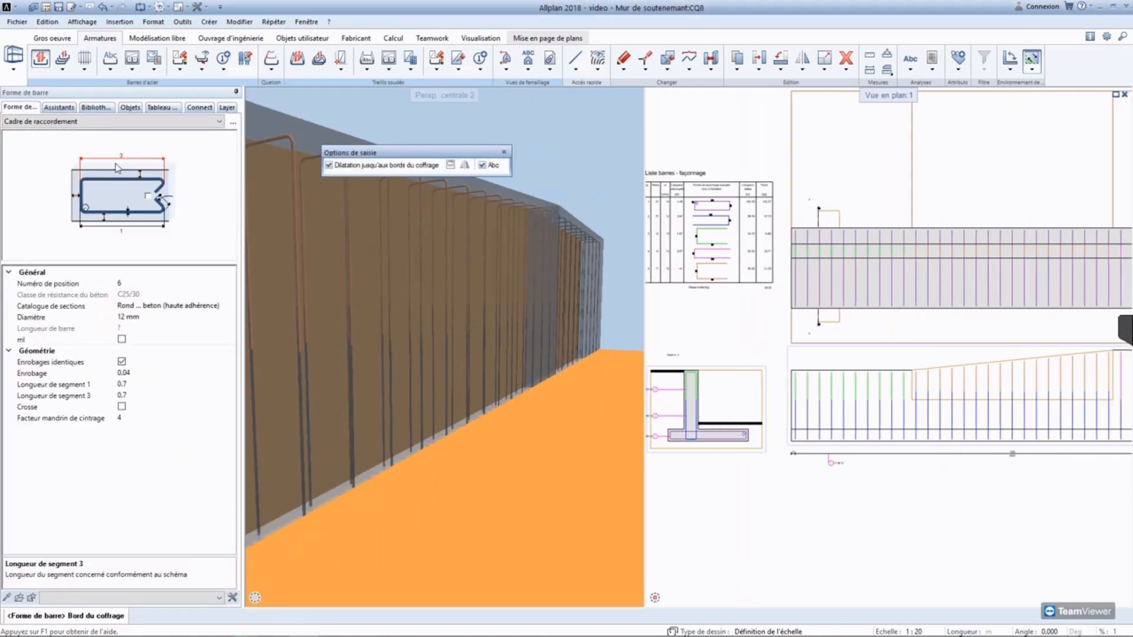
click(90, 121)
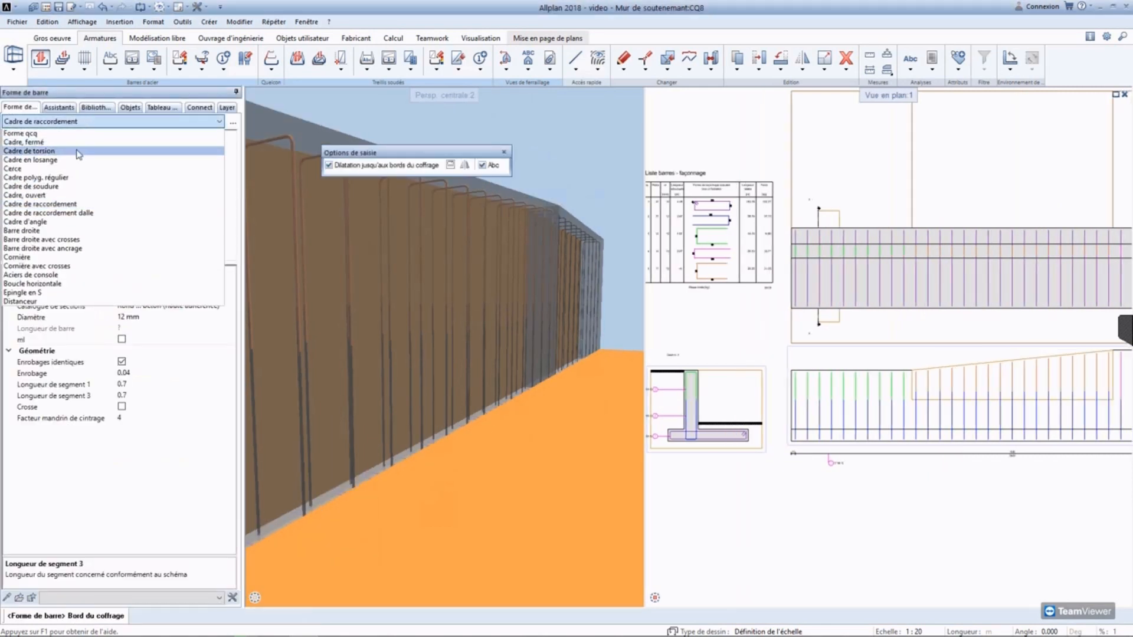
click(86, 231)
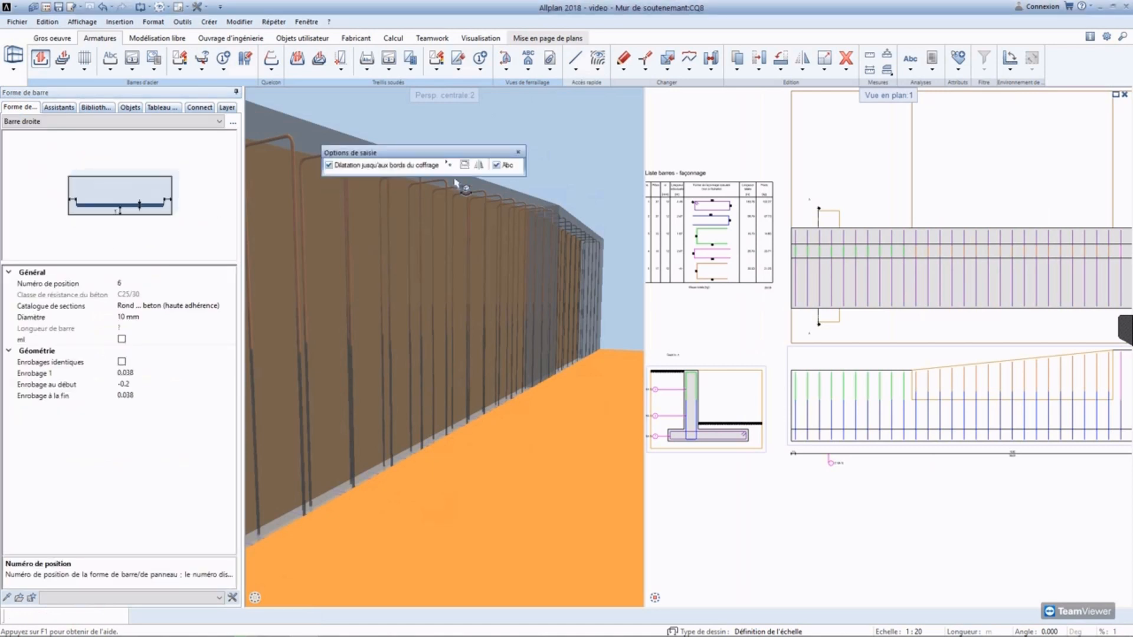
middle_drag(897, 449, 779, 410)
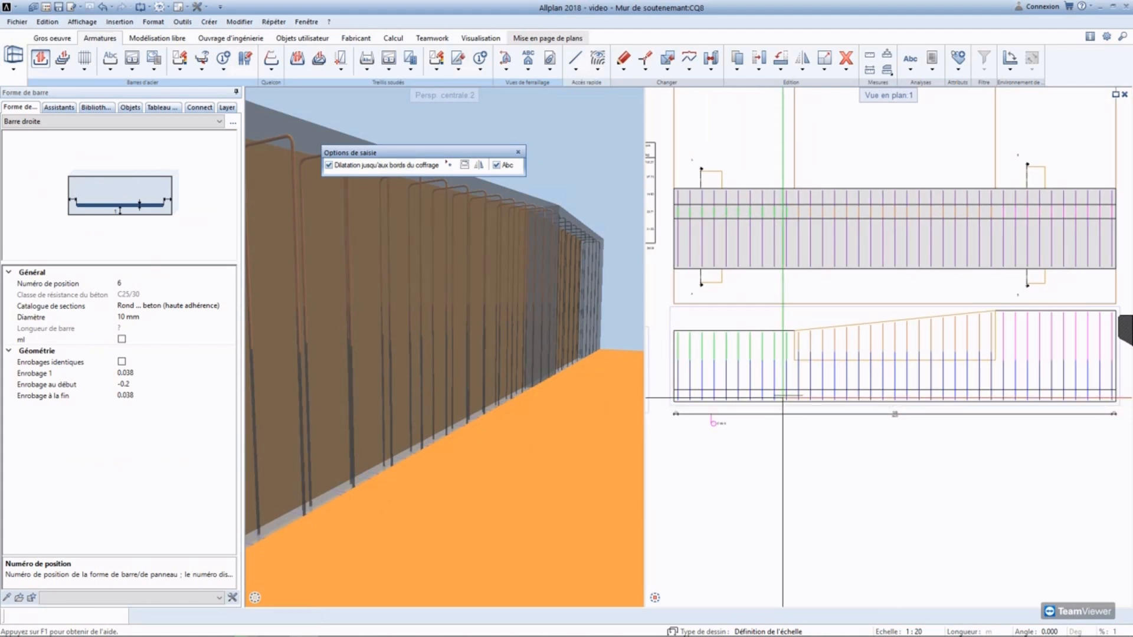
click(782, 402)
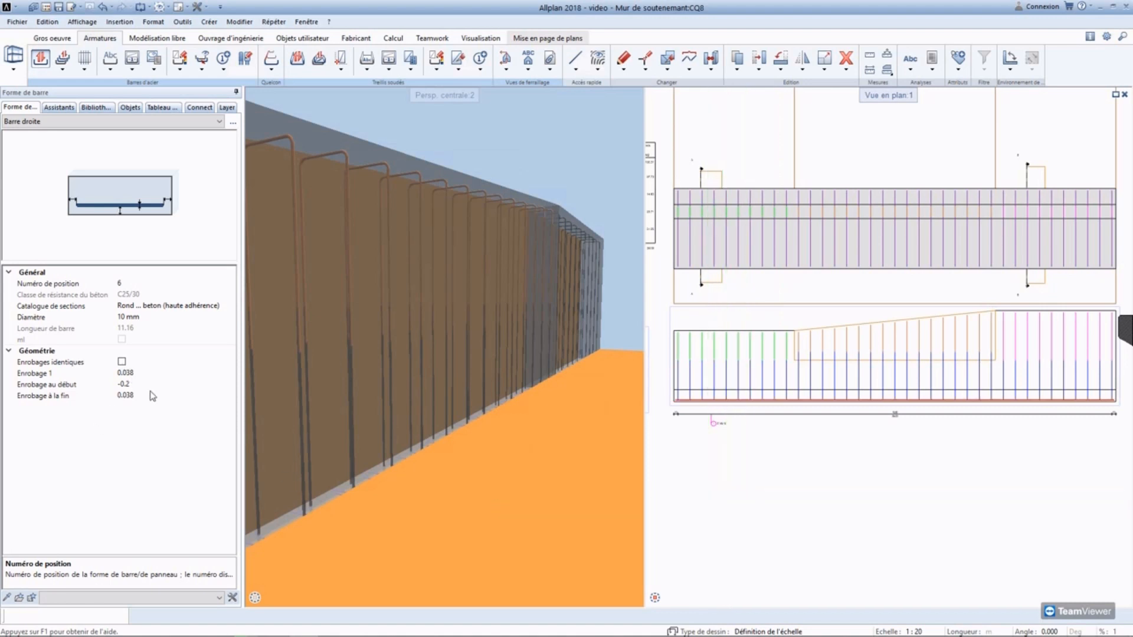
Step: Enable identical covers for the straight bar, with a cover of 0.03, and accept the bar shape
click(121, 361)
click(145, 374)
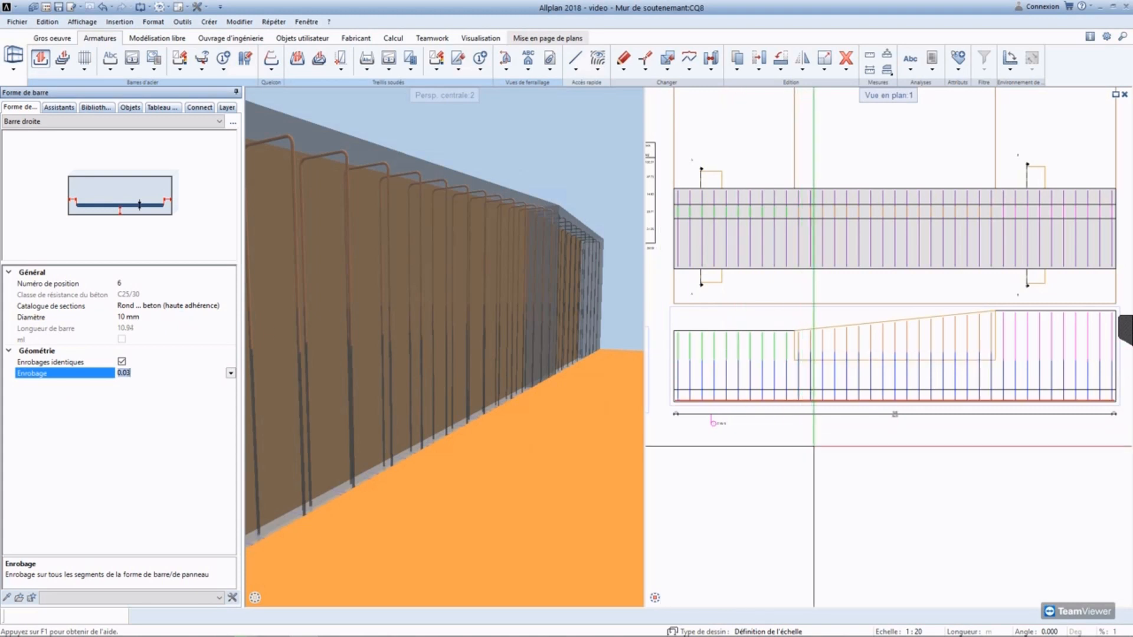
key(Escape)
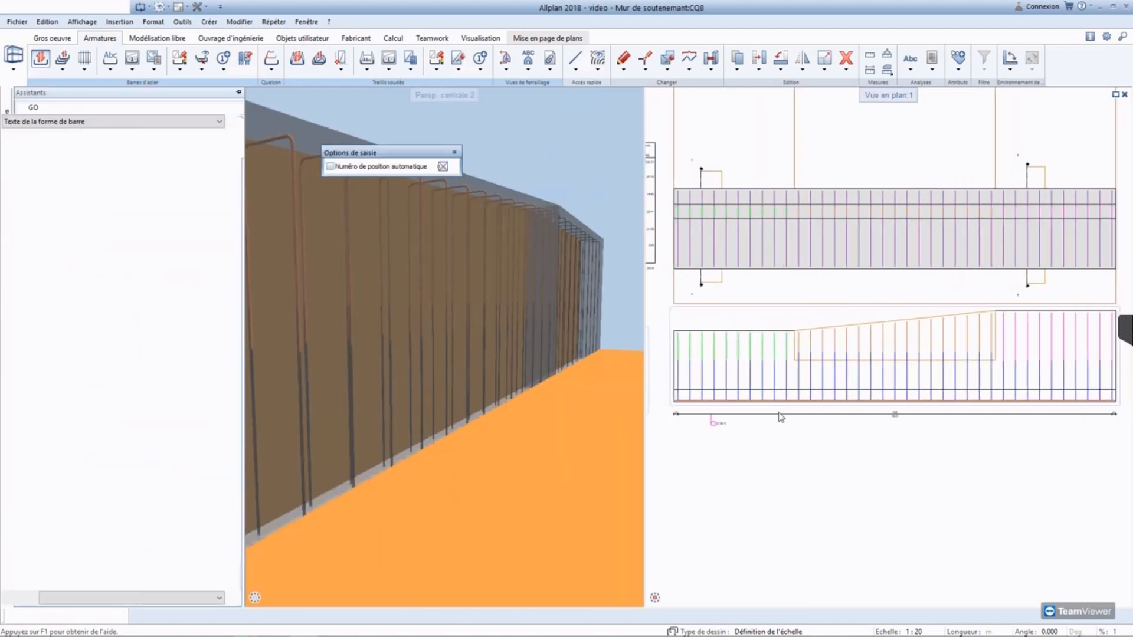
Step: Skip the bar text and distribute the straight bar by segment along the bottom leg of the footing stirrup in section A-A
scroll(852, 412, down, 3)
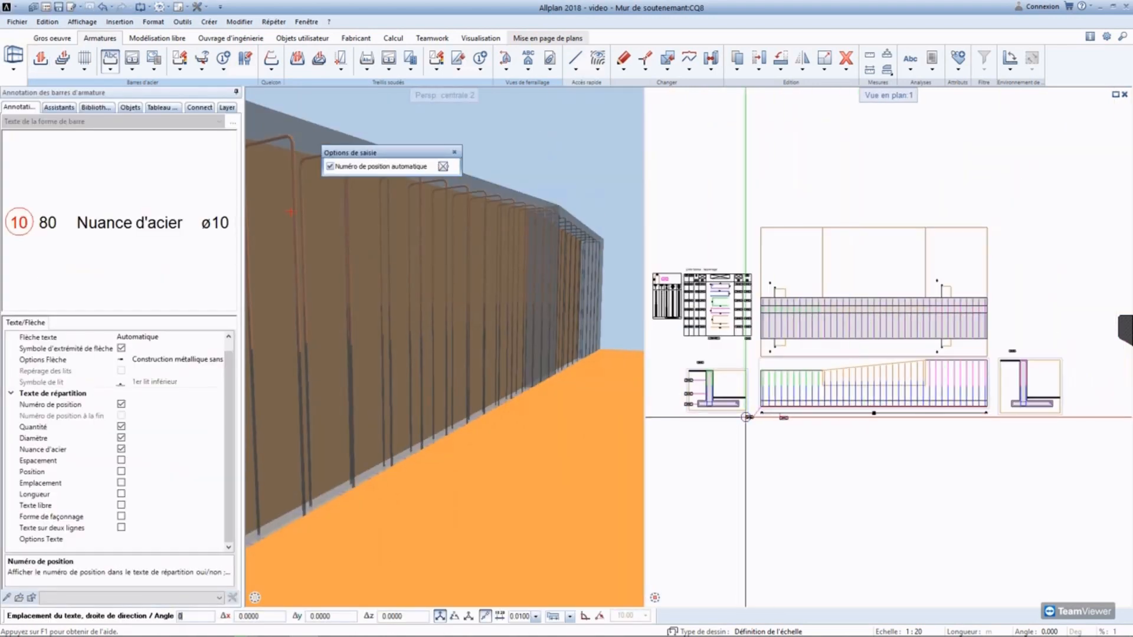
scroll(691, 387, up, 9)
key(Escape)
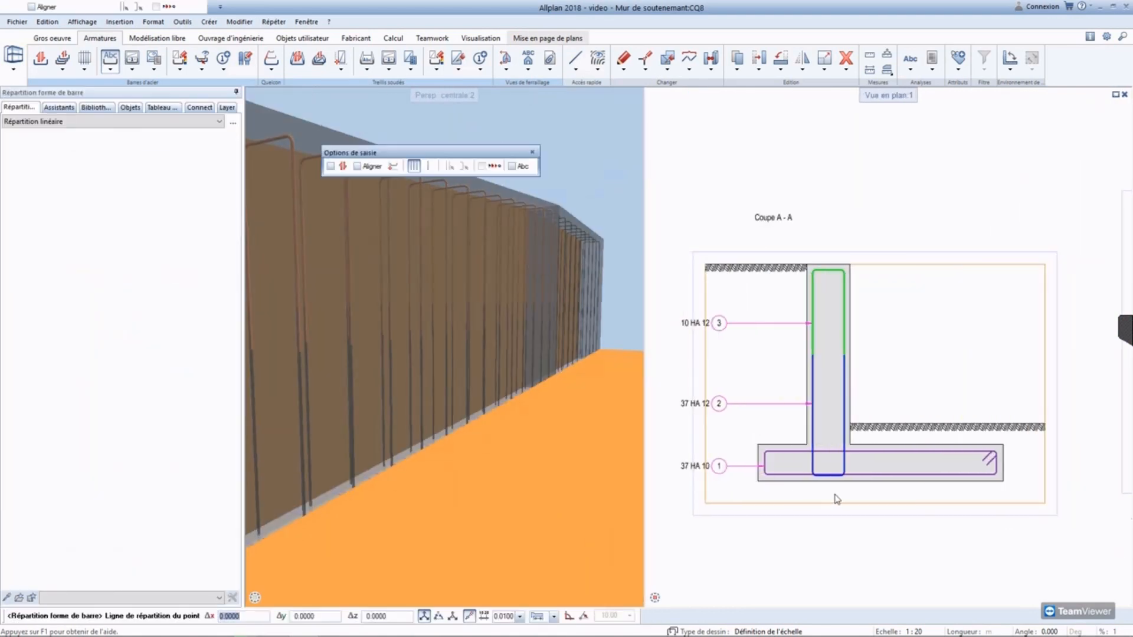
scroll(847, 497, up, 2)
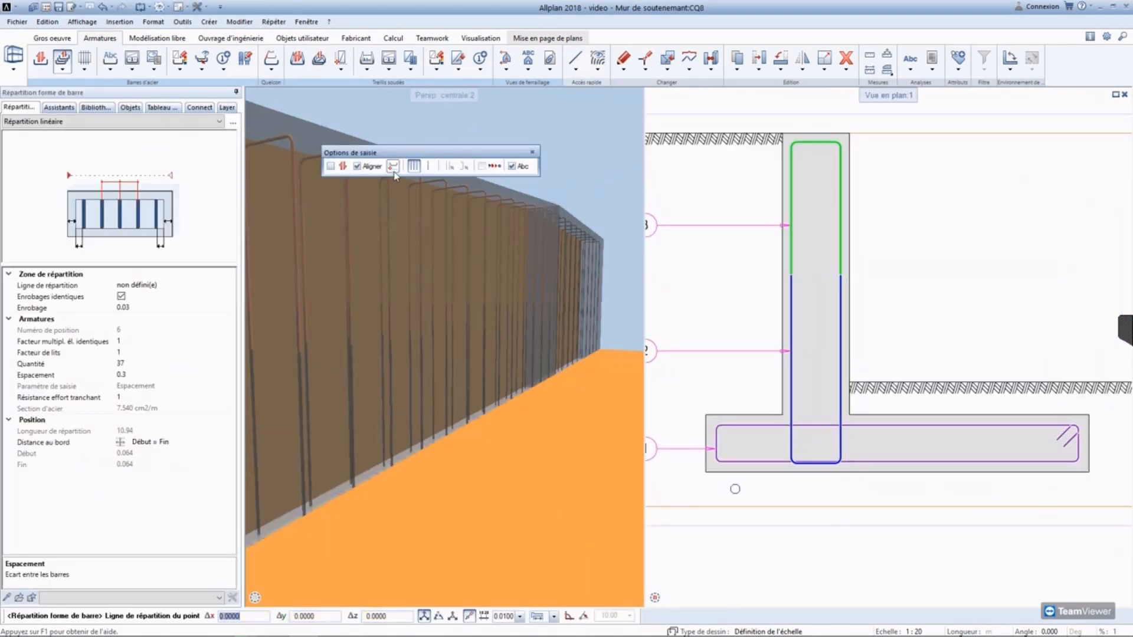
click(394, 167)
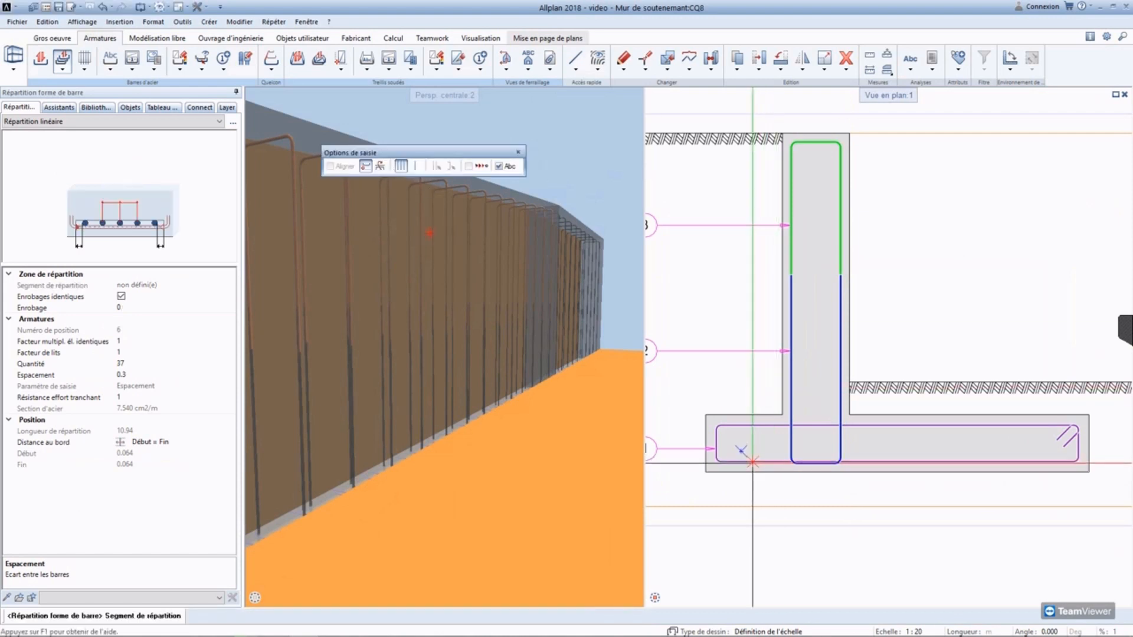
scroll(753, 463, up, 2)
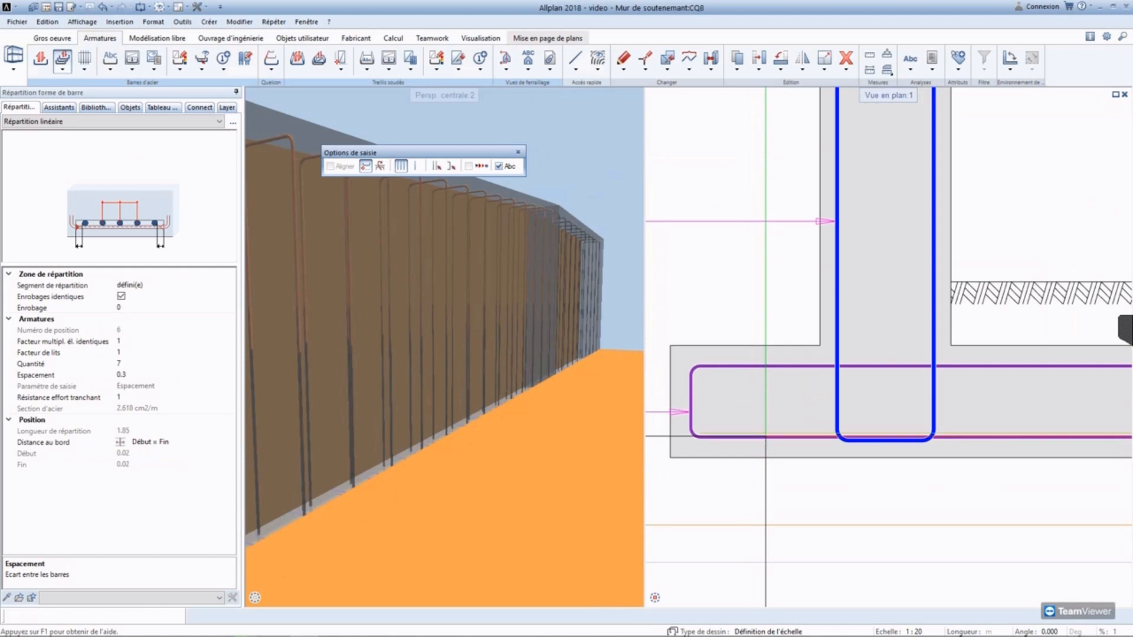
scroll(779, 457, down, 3)
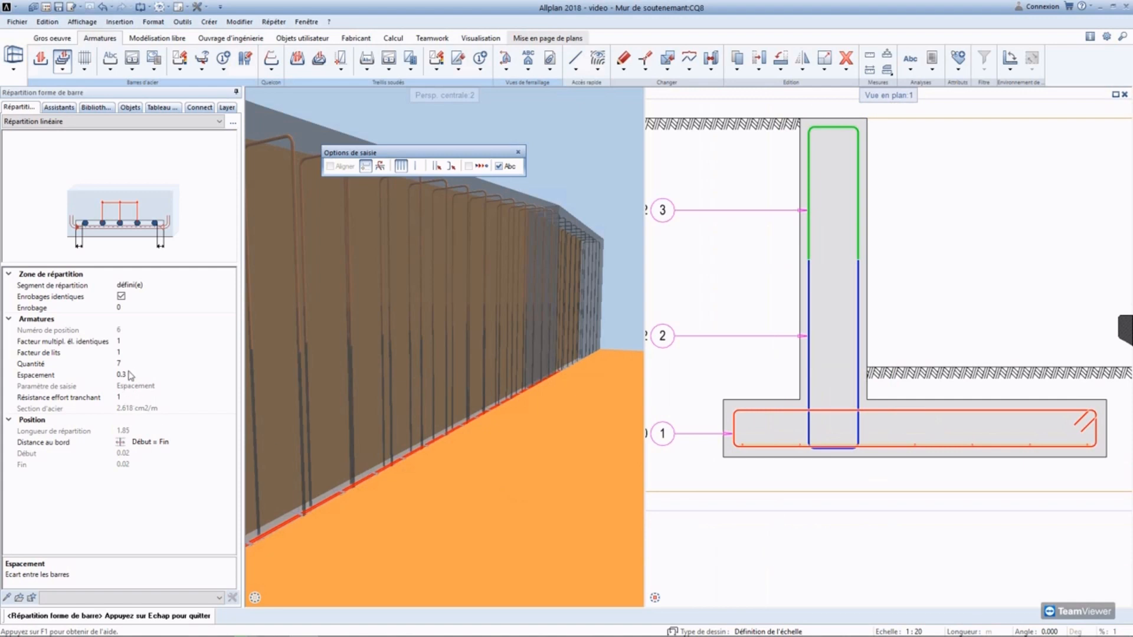
key(Escape)
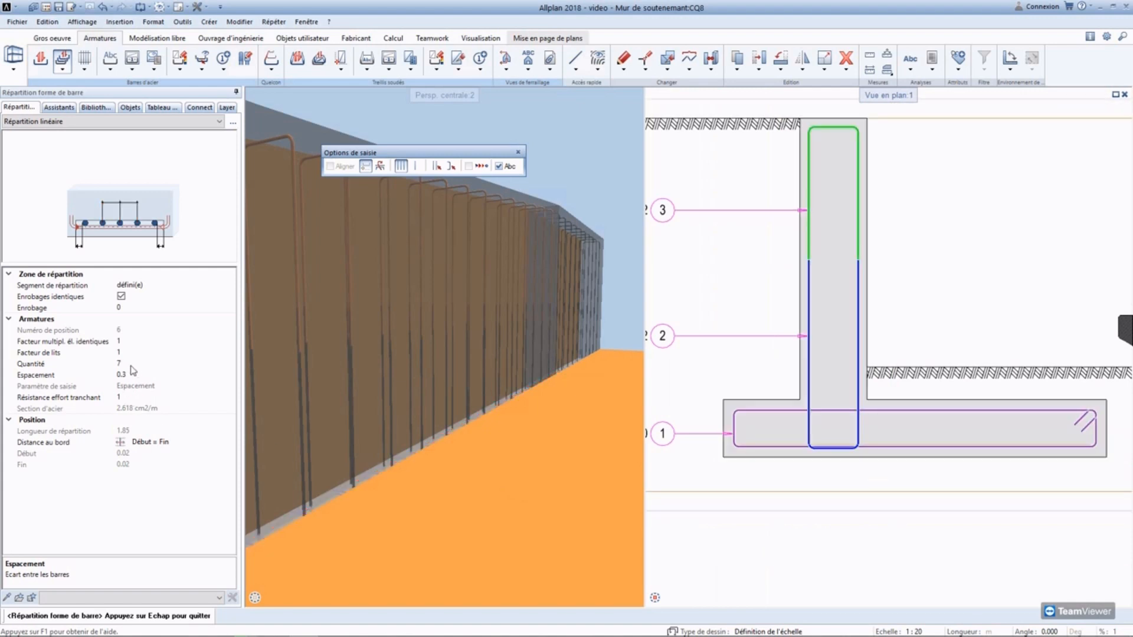
Step: Set the distribution quantity to 7 bars and distribute them along the footing stirrup's bottom and top legs
click(132, 365)
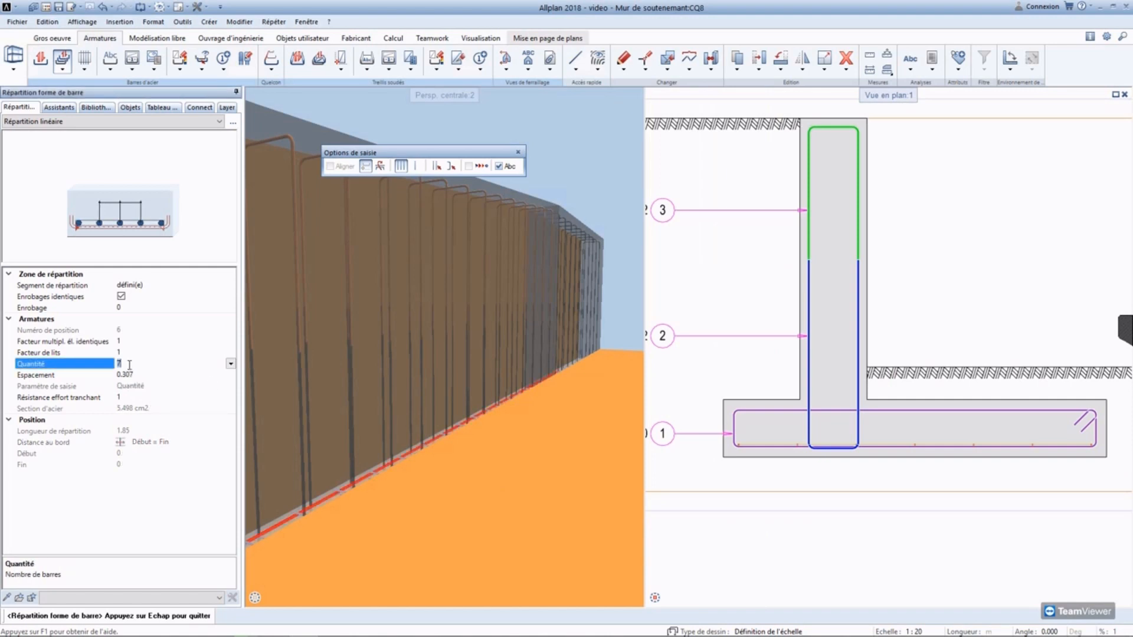
scroll(777, 433, up, 2)
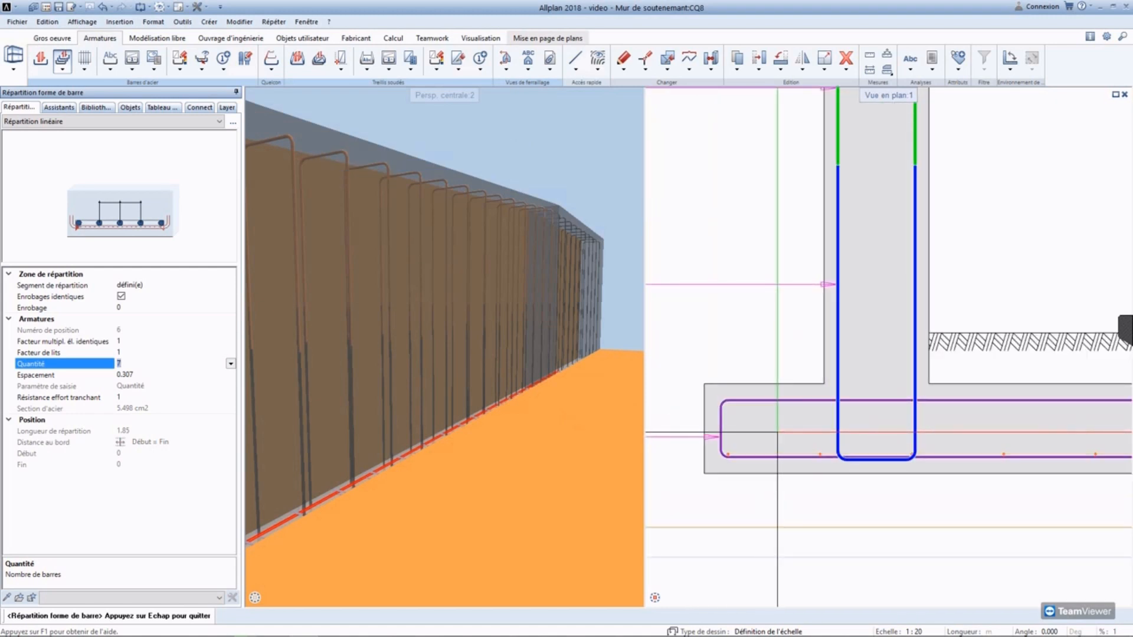
key(Escape)
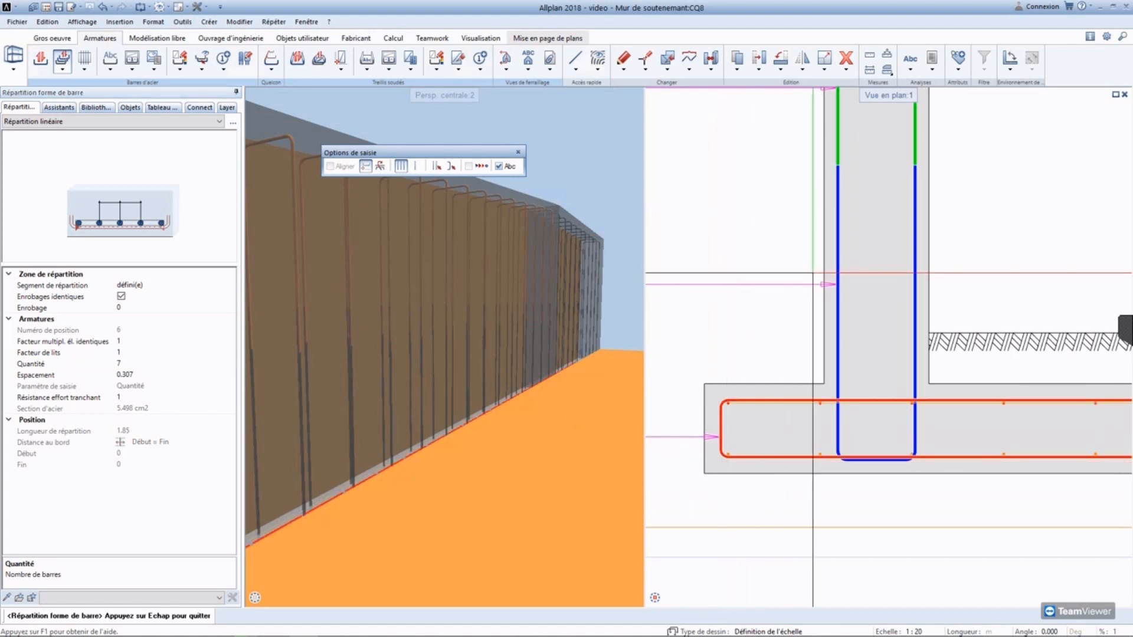
key(Escape)
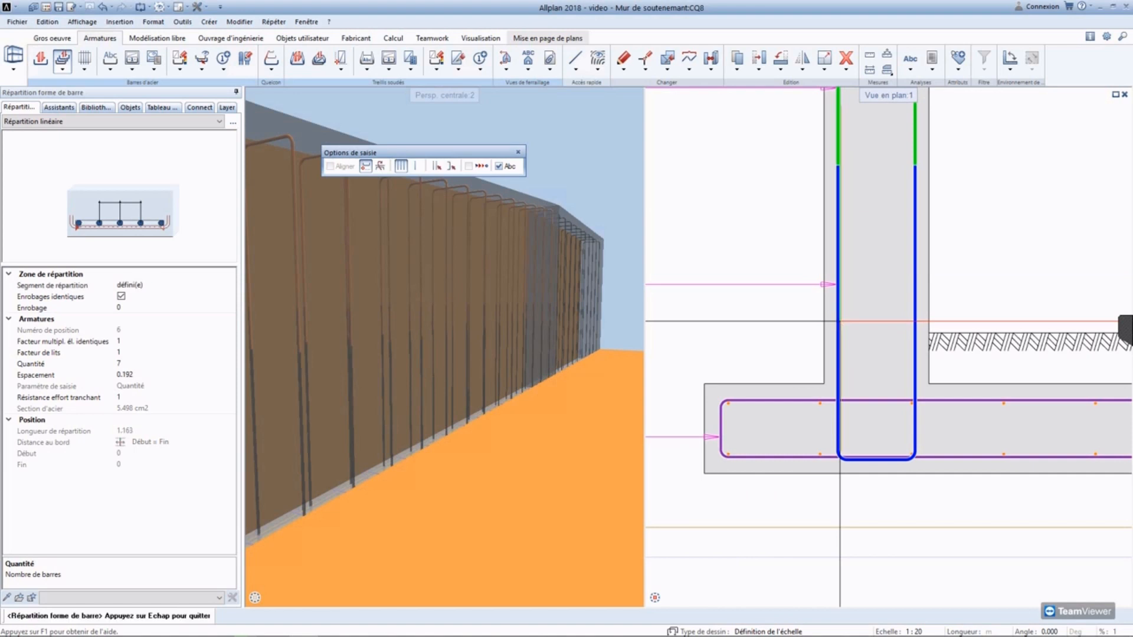
Step: Distribute the 7 longitudinal bars along both vertical legs of the connecting stirrup in section A-A and finish the distribution
click(839, 321)
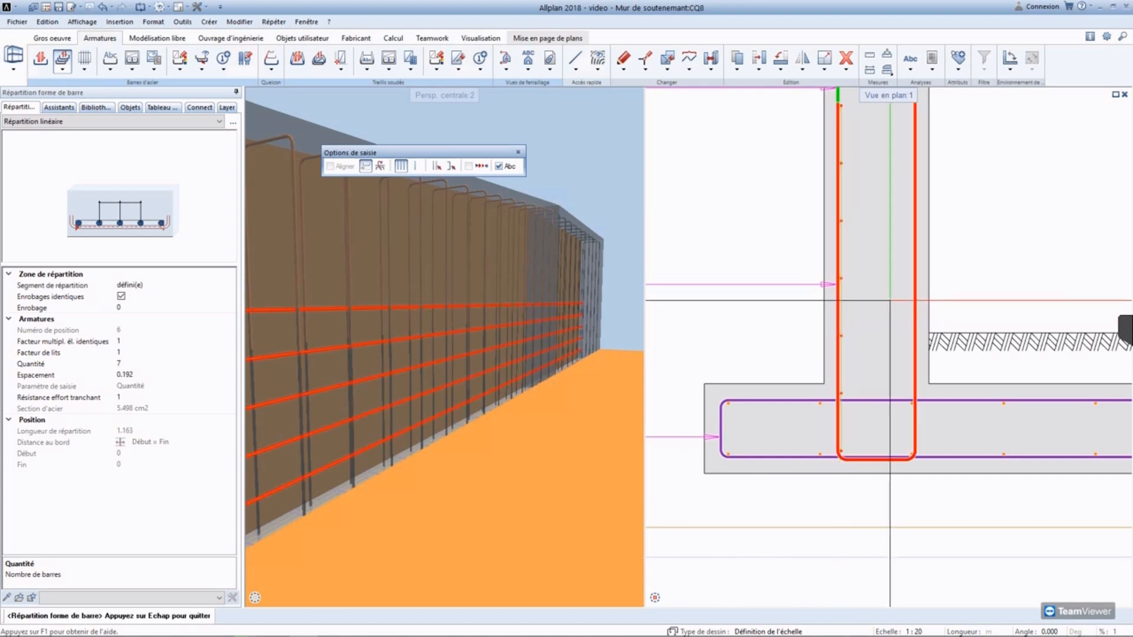
middle_drag(876, 277, 828, 345)
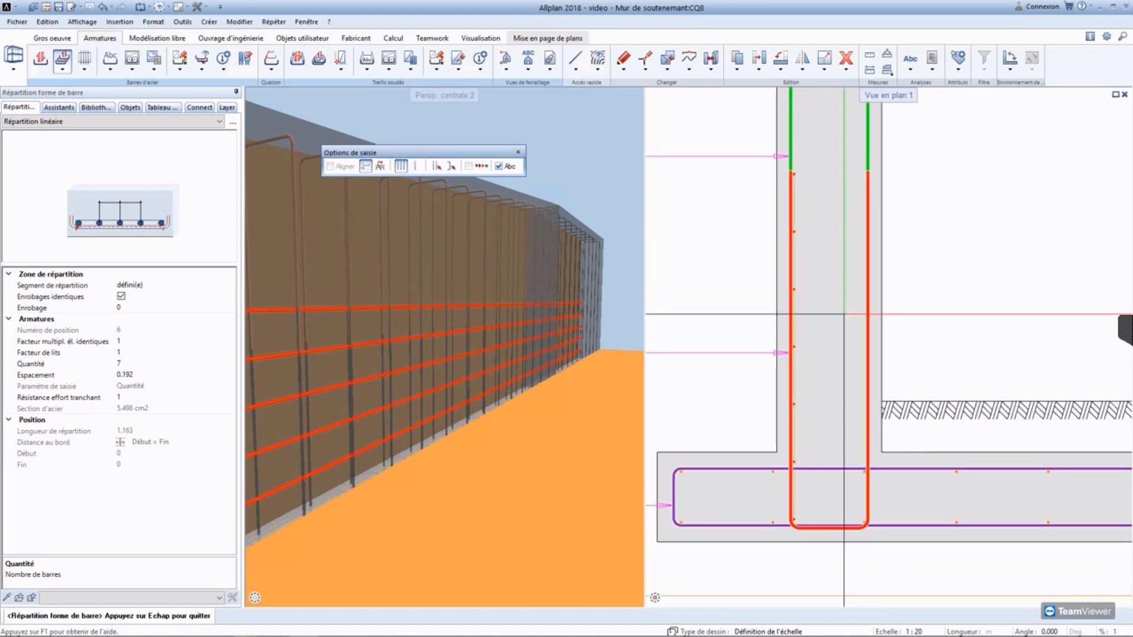
key(Escape)
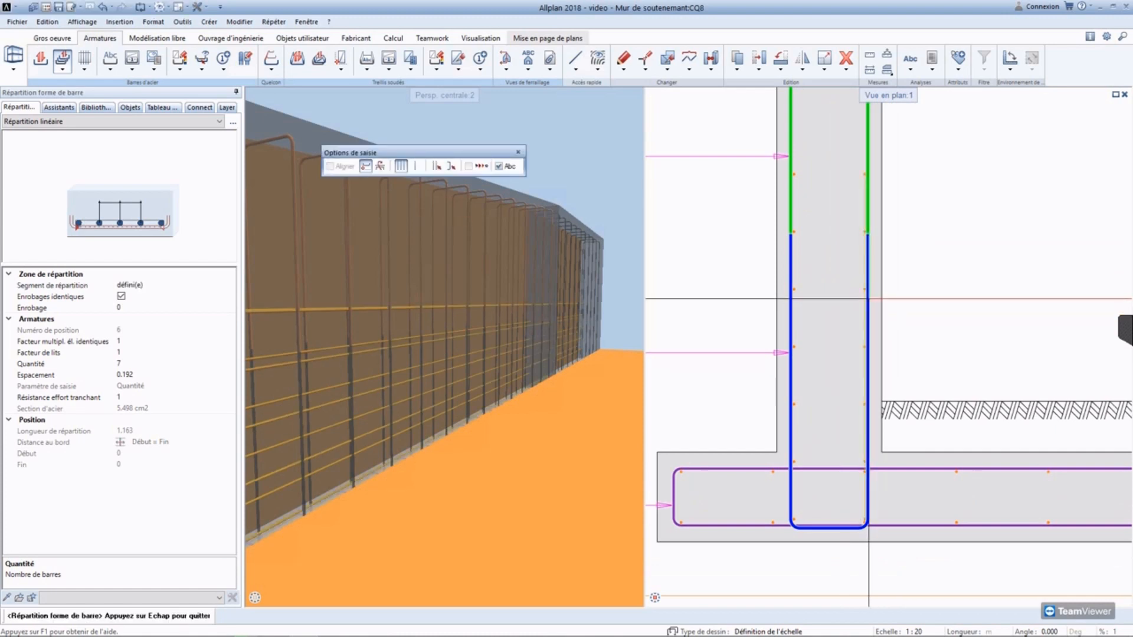
key(Escape)
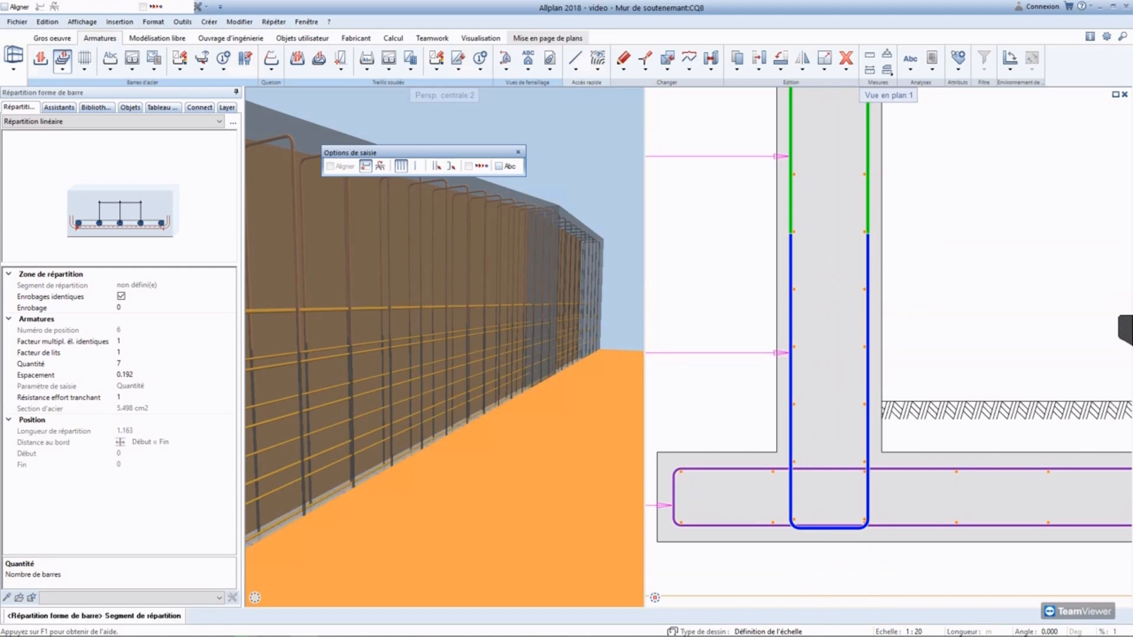
key(Escape)
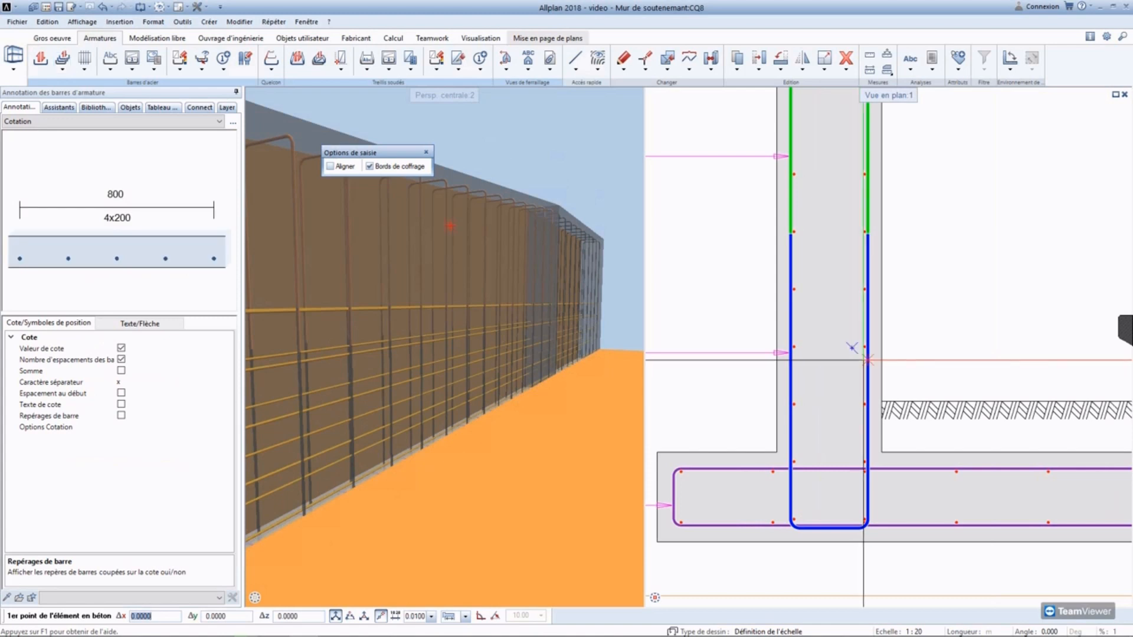
Step: Add a Dépliant annotation for the longitudinal bars and place its text beside the wall stem in section A-A
click(98, 122)
click(48, 140)
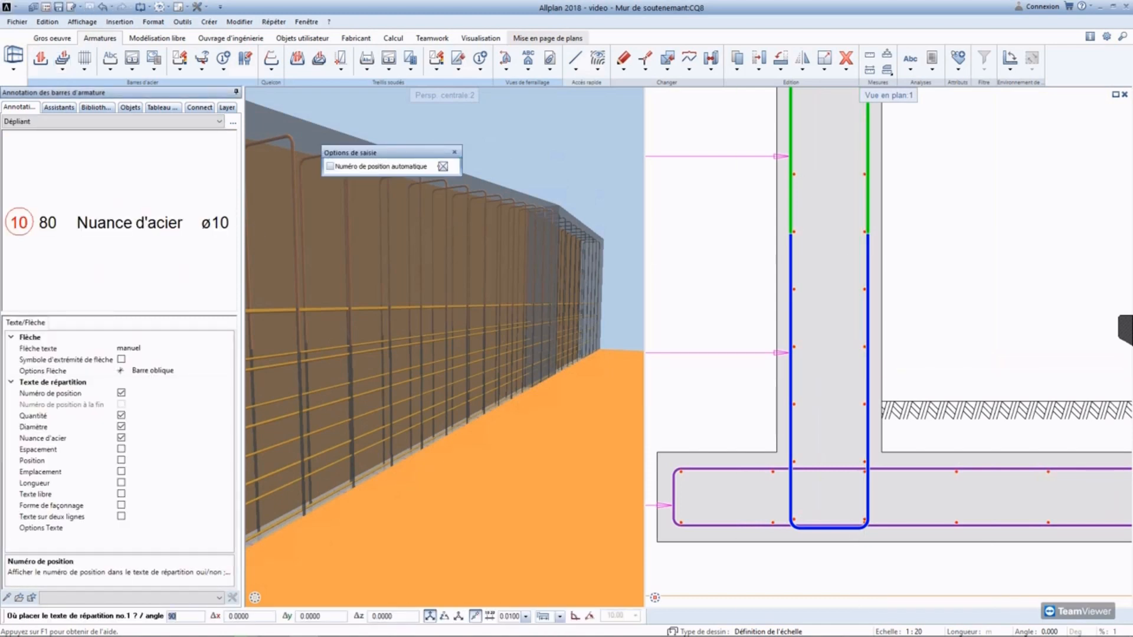
scroll(714, 281, down, 2)
click(947, 236)
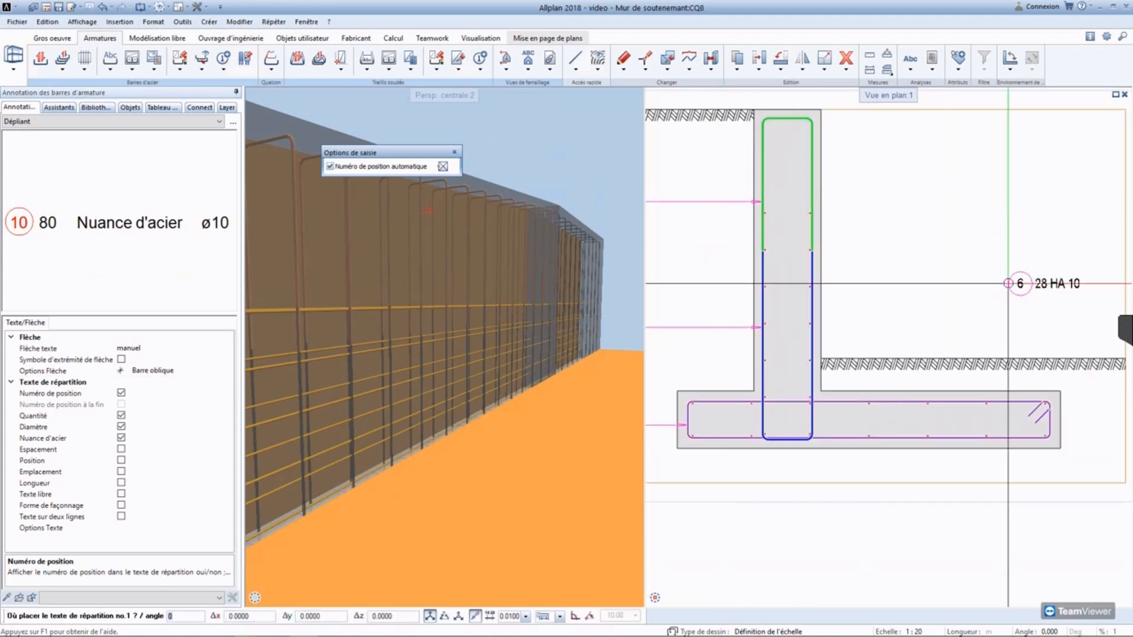
click(870, 296)
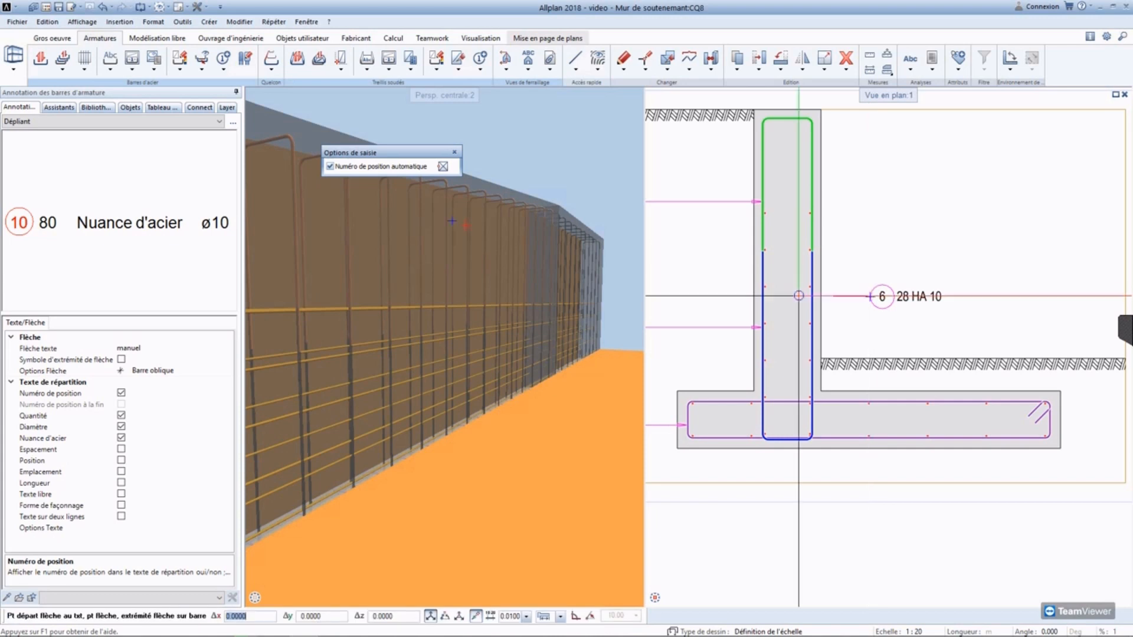
Step: Run the annotation's leaders to a bar on the stem's vertical leg and to a bar on the footing stirrup's upper leg
scroll(794, 304, up, 4)
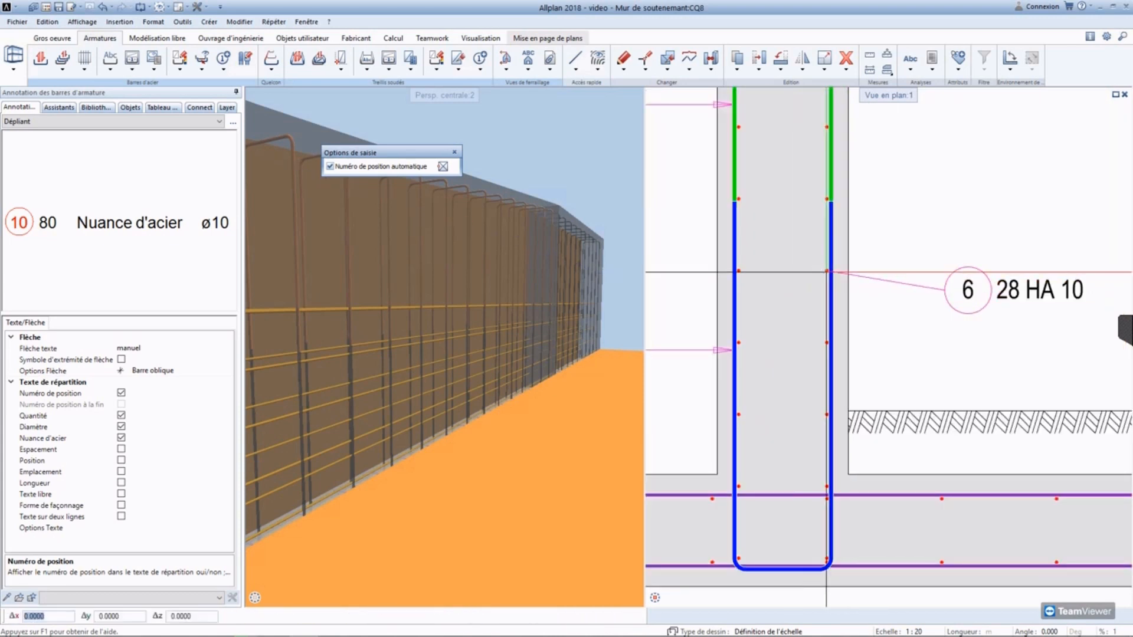
click(827, 273)
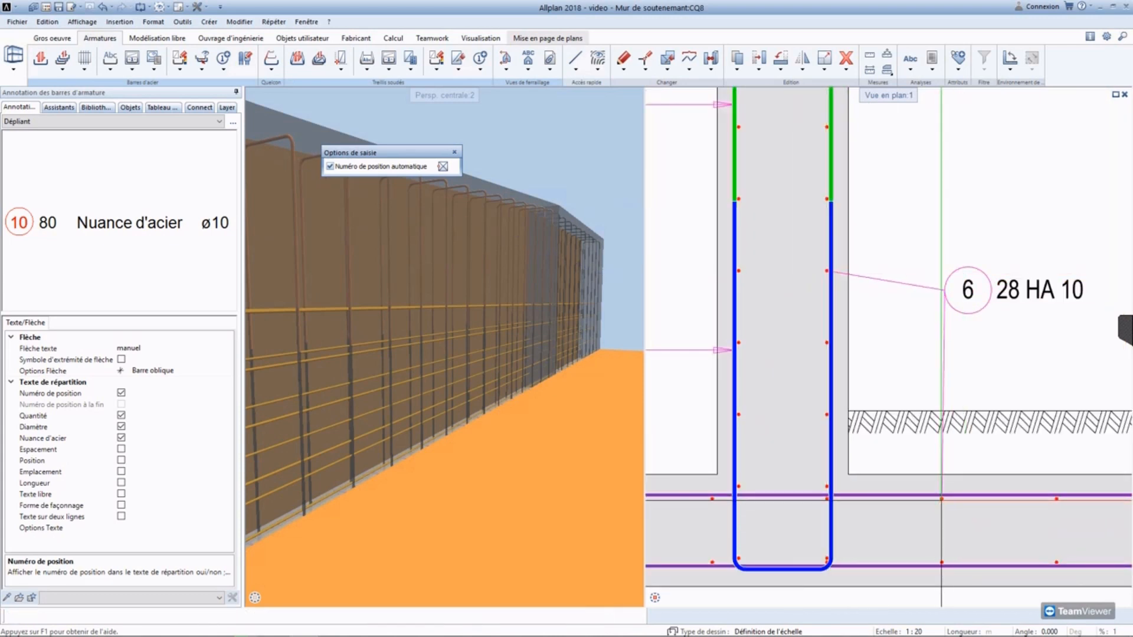
click(942, 499)
key(Escape)
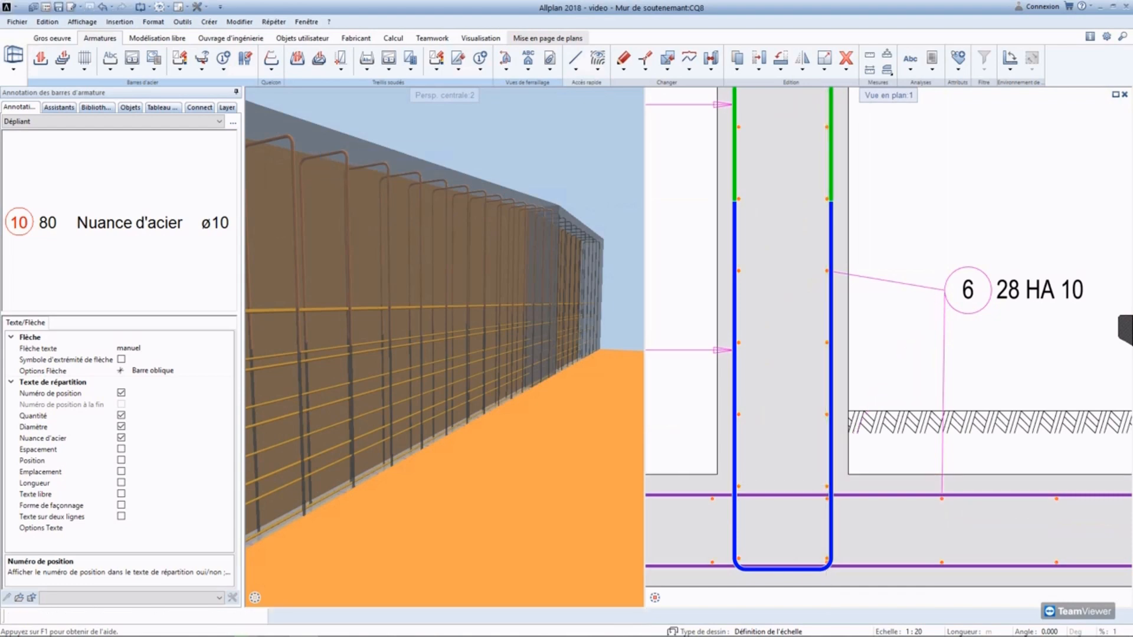
Step: Delete the upper and lower footing bars just outside the connecting stirrup and those overlapping its opposite vertical leg
scroll(738, 432, up, 4)
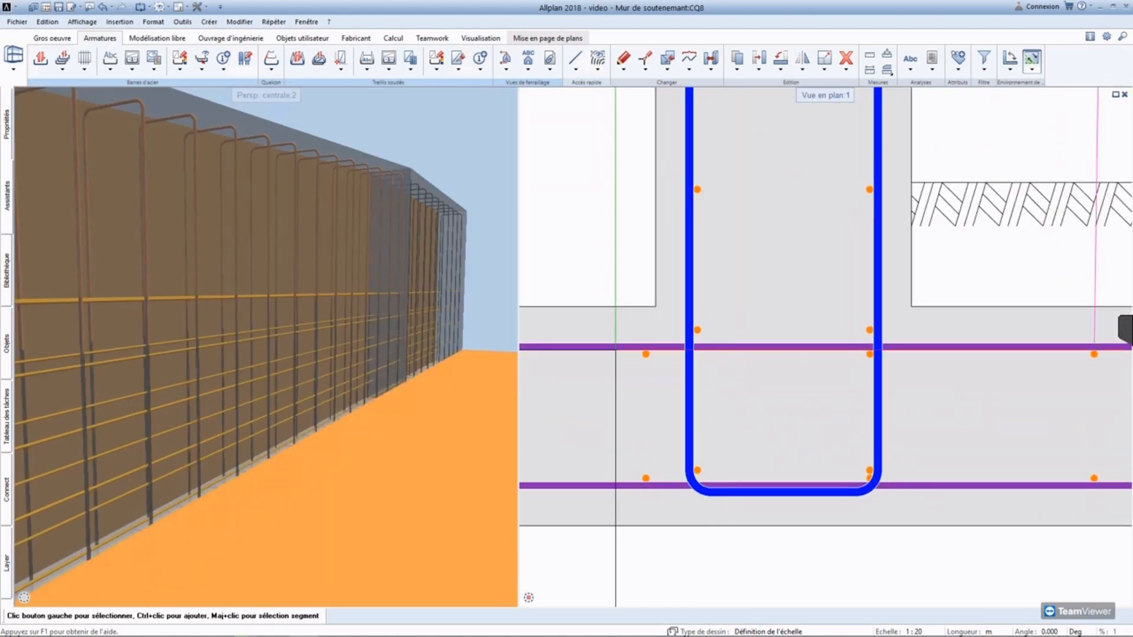
drag(614, 319, 654, 508)
key(Delete)
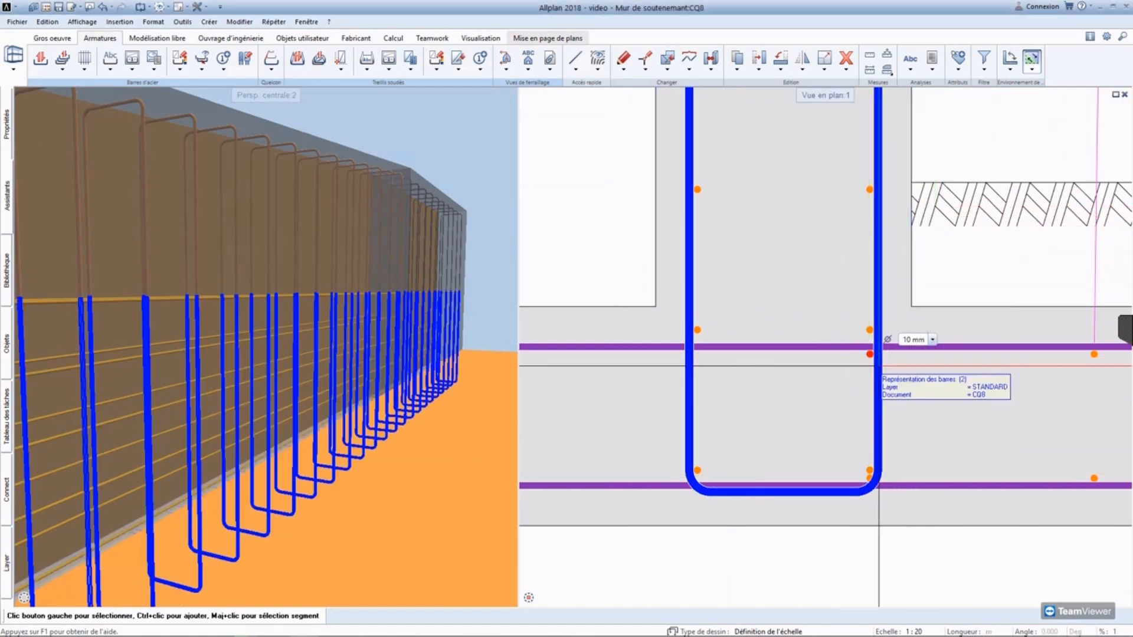
key(Delete)
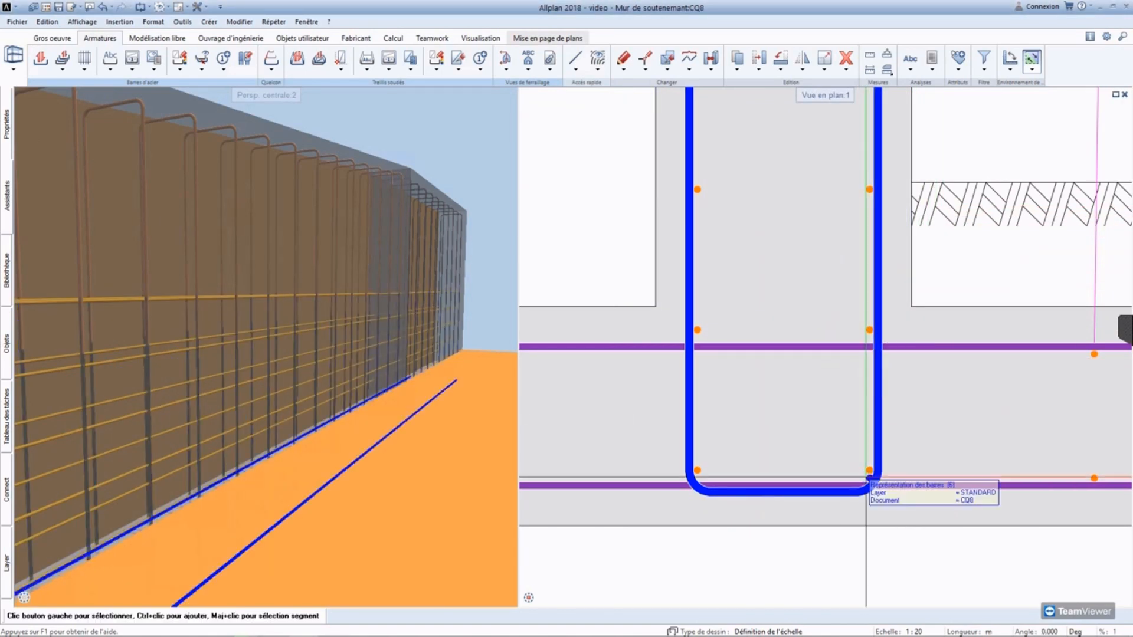
click(868, 478)
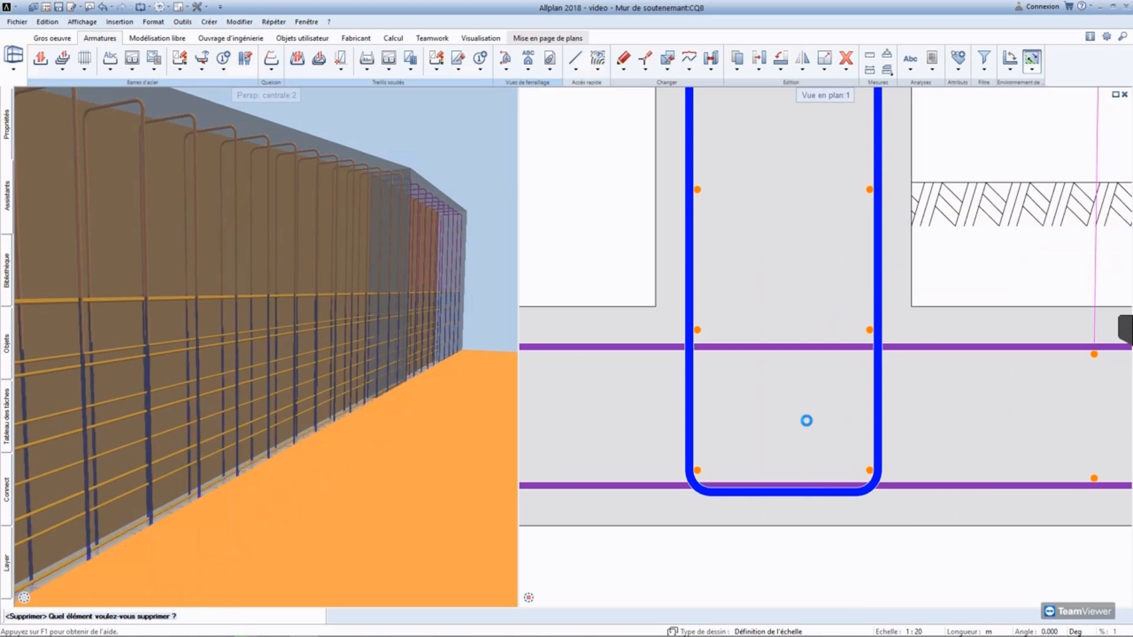
drag(633, 289, 1012, 351)
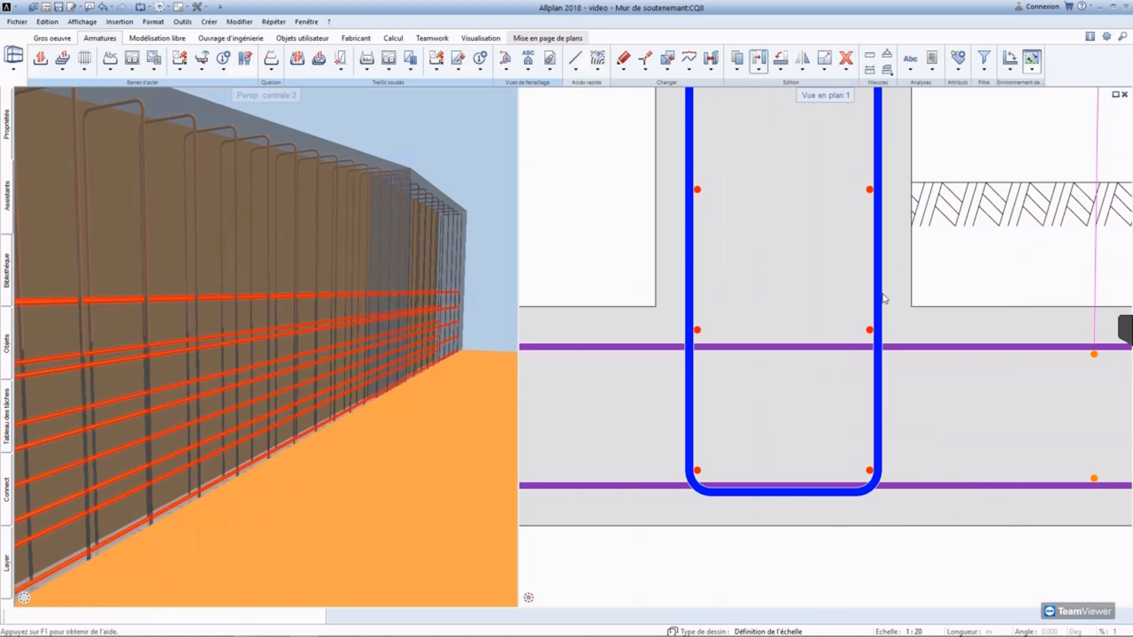
click(900, 292)
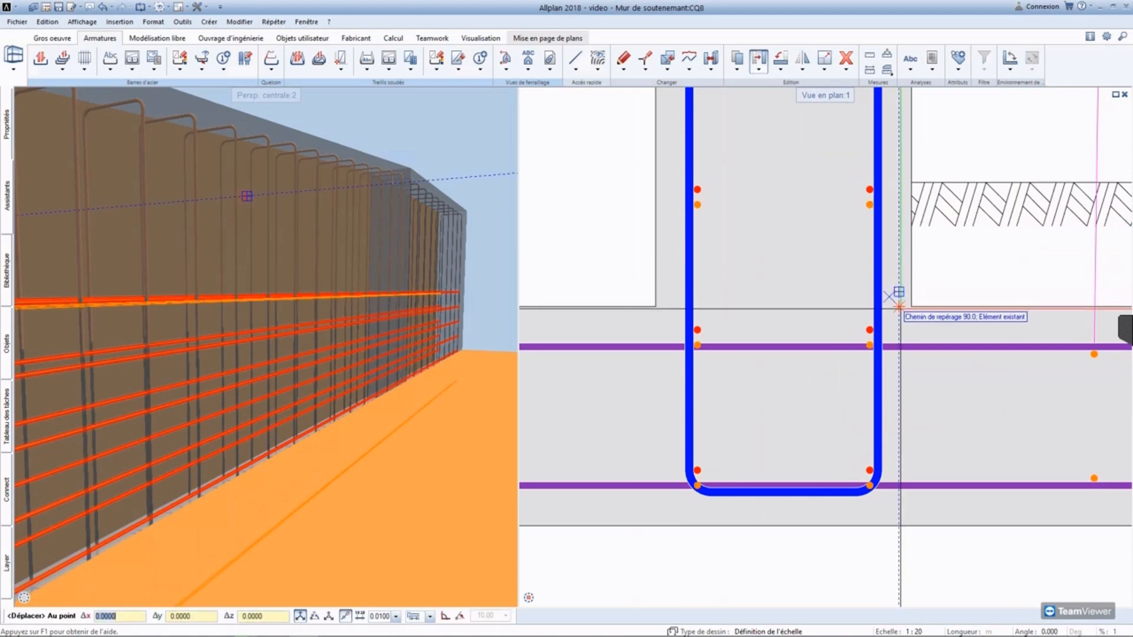
click(899, 292)
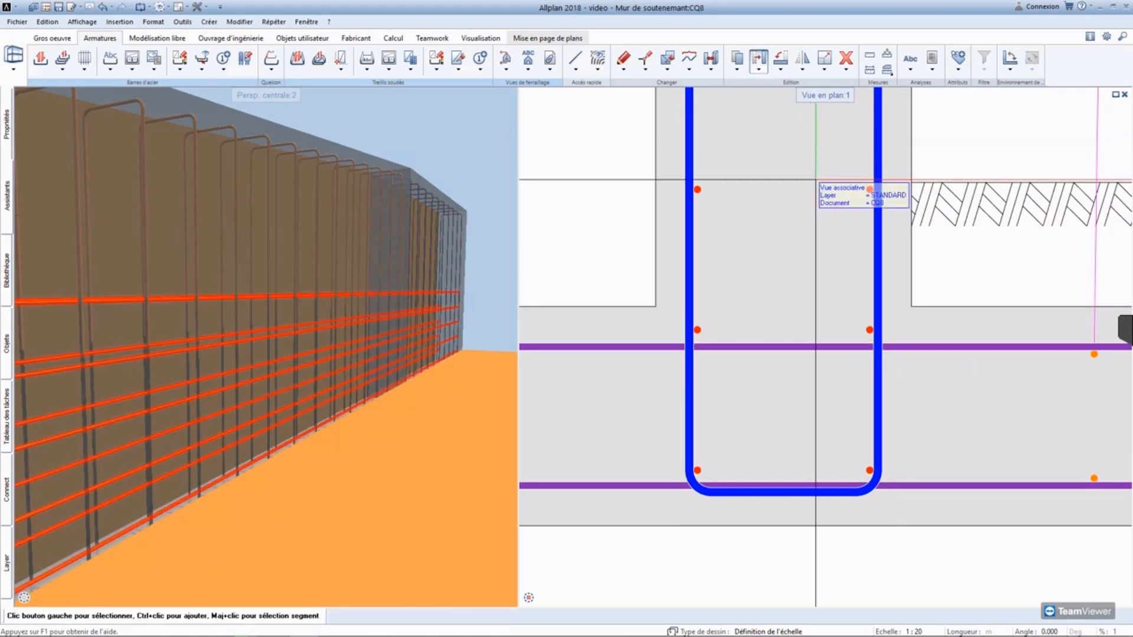
Step: Move the two stem bars just above the footing stirrup's upper leg 0.04 straight down, to below that leg
click(759, 59)
drag(683, 303, 951, 346)
click(915, 329)
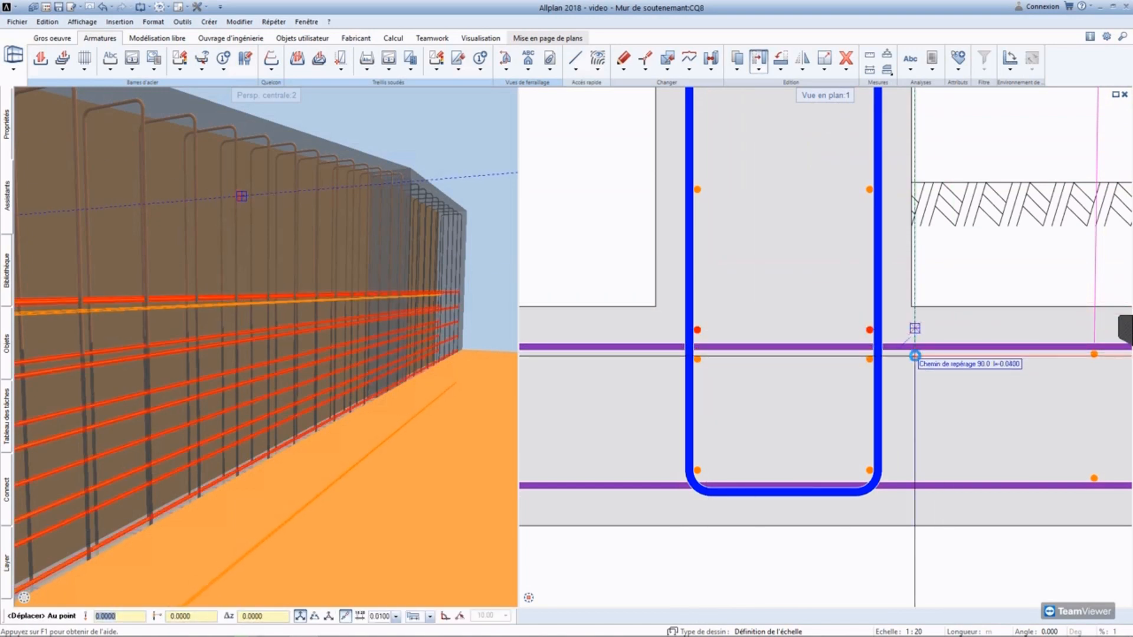
click(915, 356)
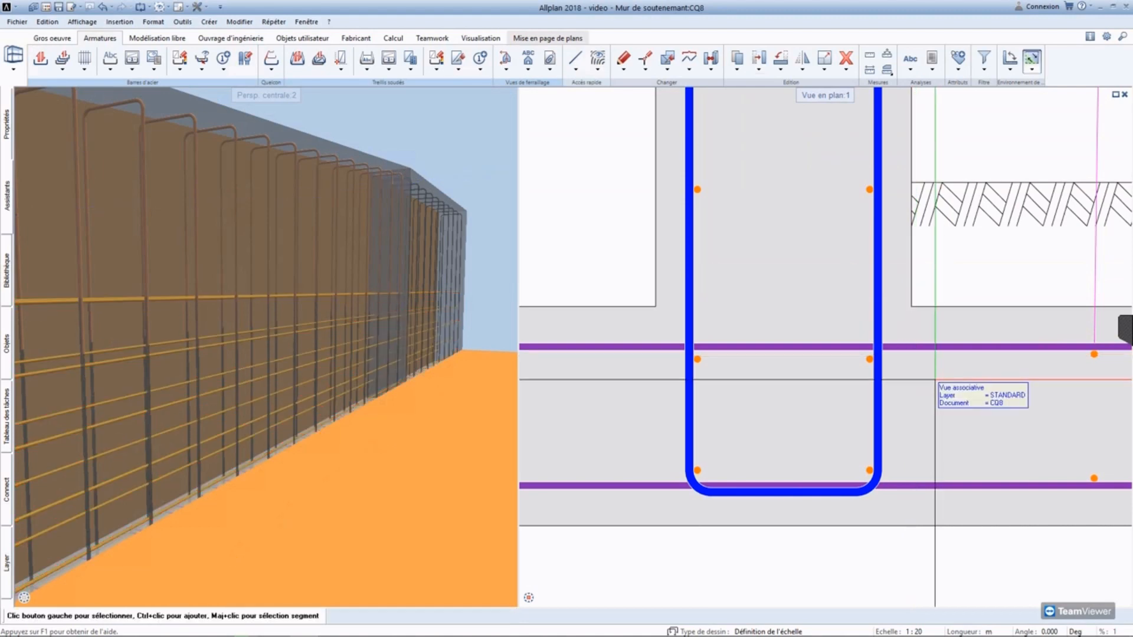
Step: Enable hooks at the start and end of the connecting stirrup, position 2, in its bar position properties
scroll(867, 379, down, 5)
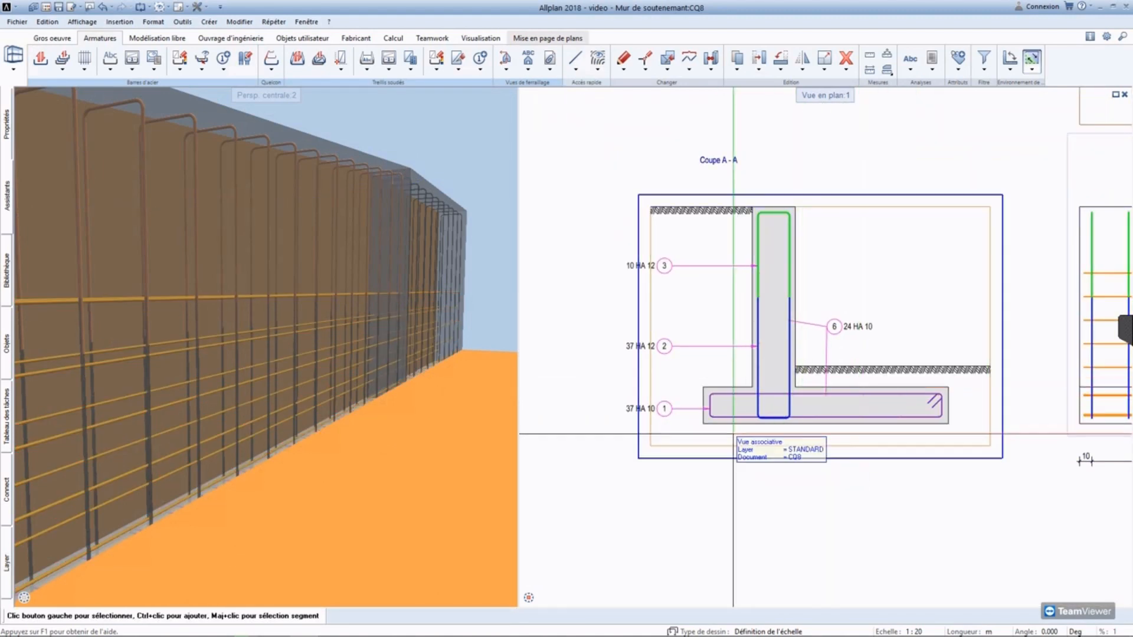
scroll(777, 470, down, 2)
middle_drag(697, 286, 723, 332)
scroll(754, 396, up, 3)
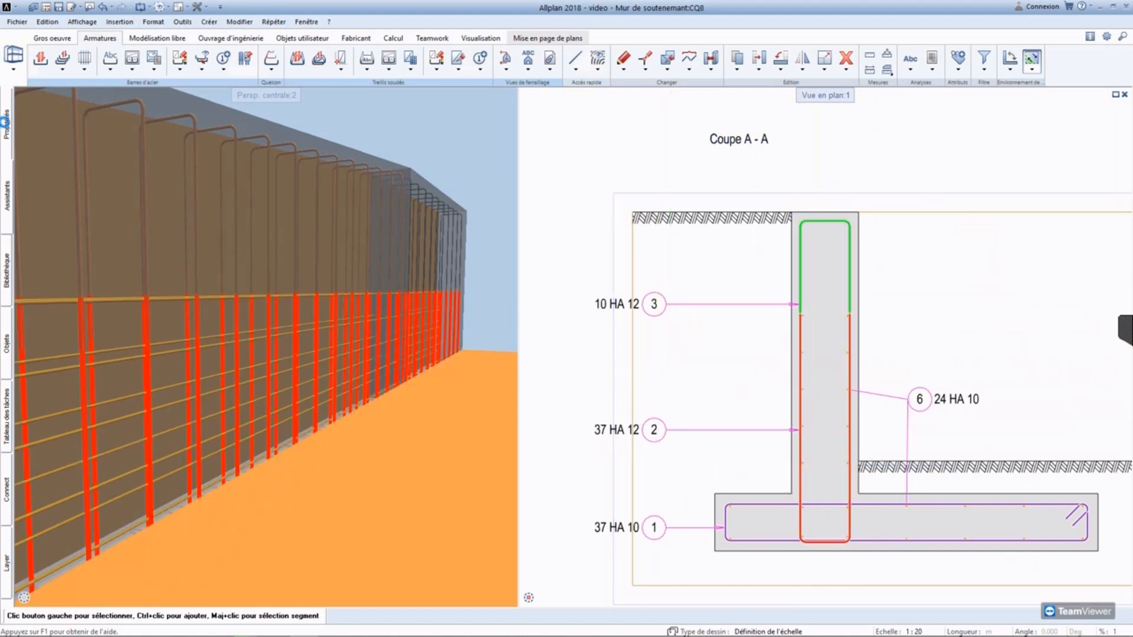
mouse_move(7, 124)
click(105, 109)
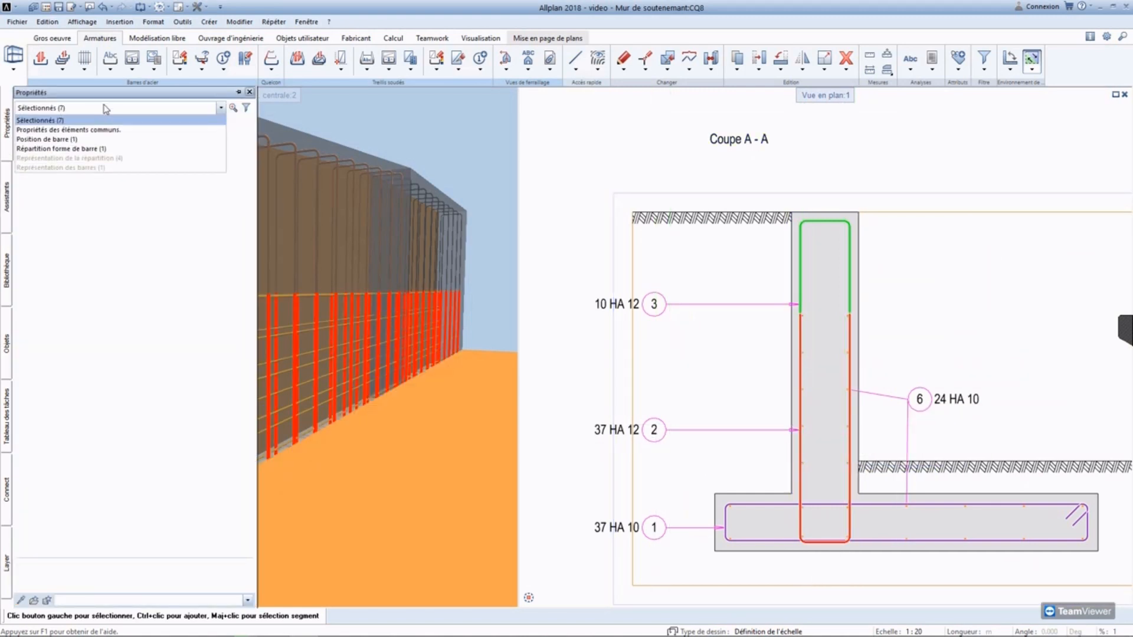
click(93, 140)
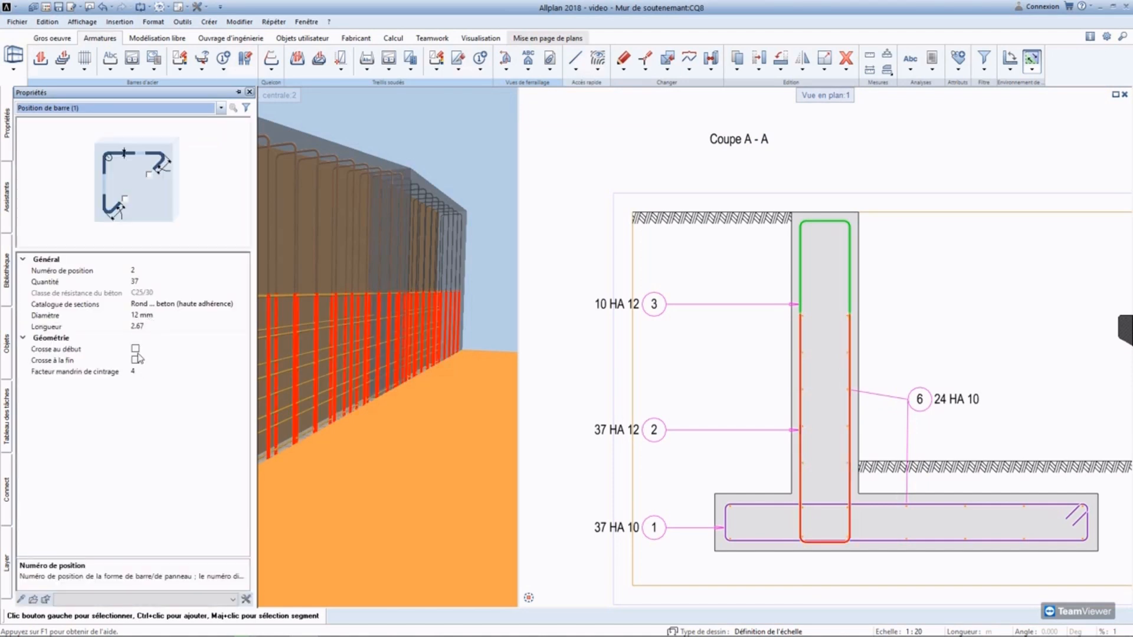
click(135, 350)
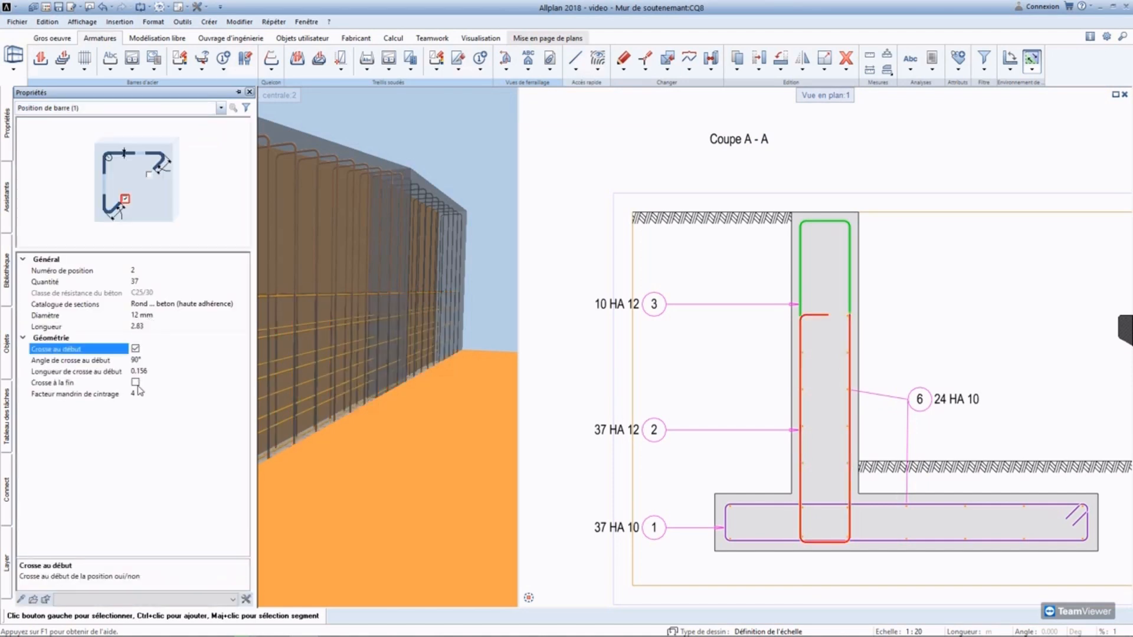
click(135, 383)
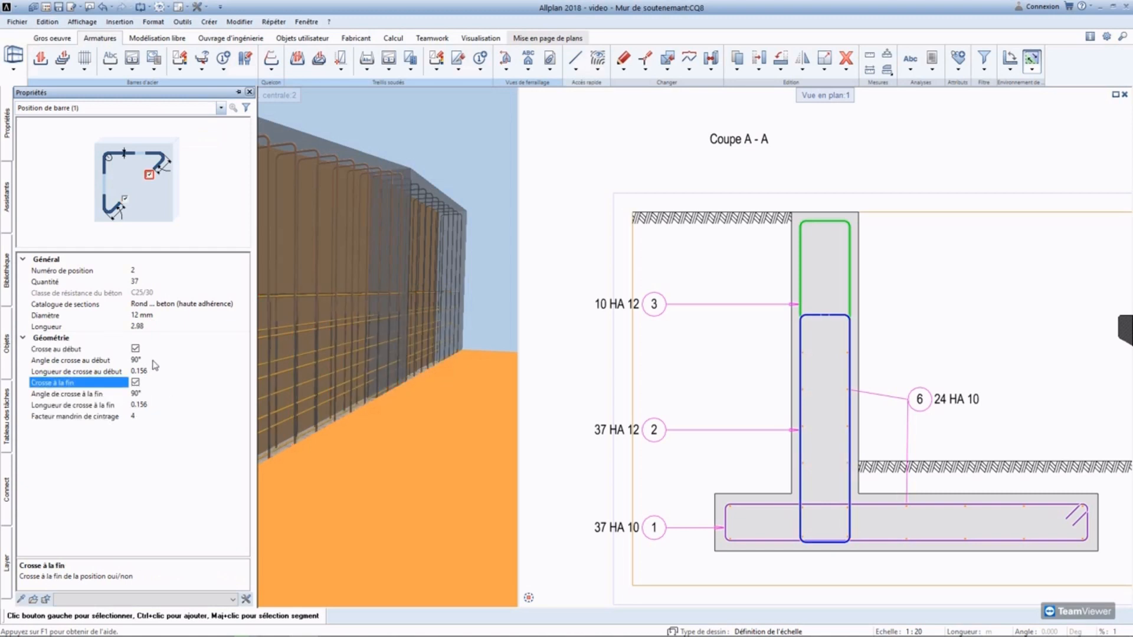
Step: Set the connecting stirrup's start and end hook angles to 180° and deselect it
click(188, 362)
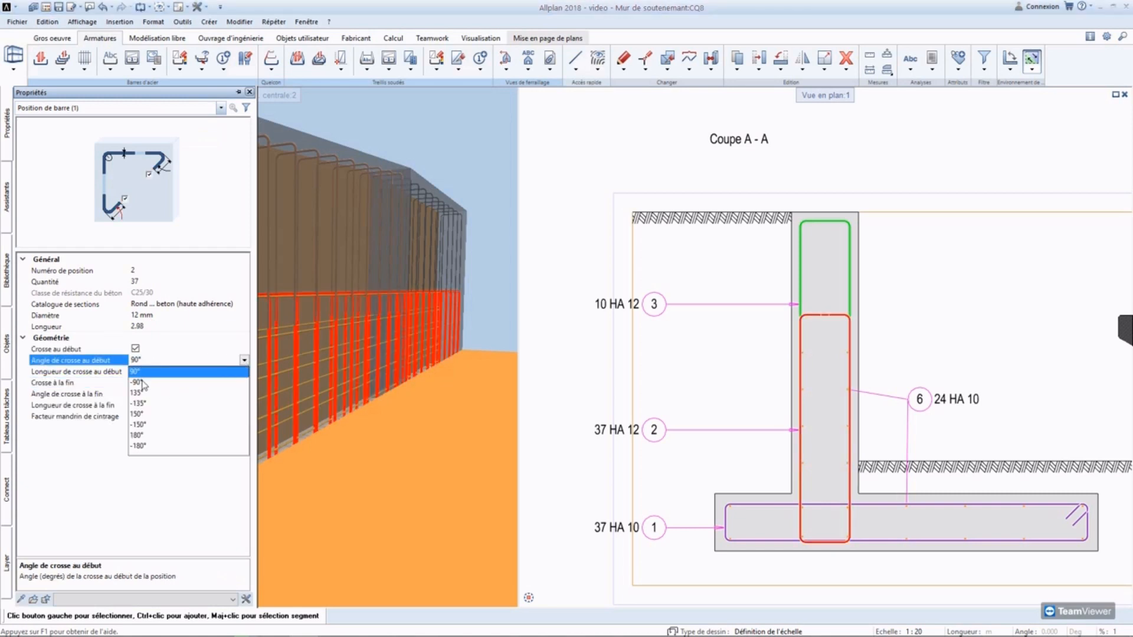
click(141, 437)
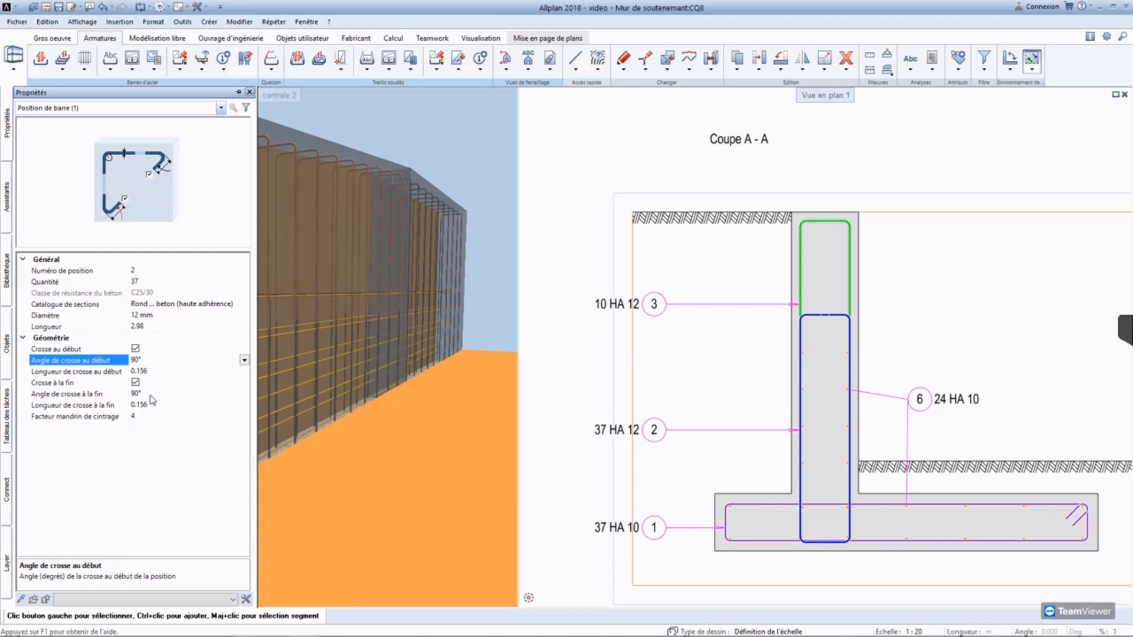
click(178, 396)
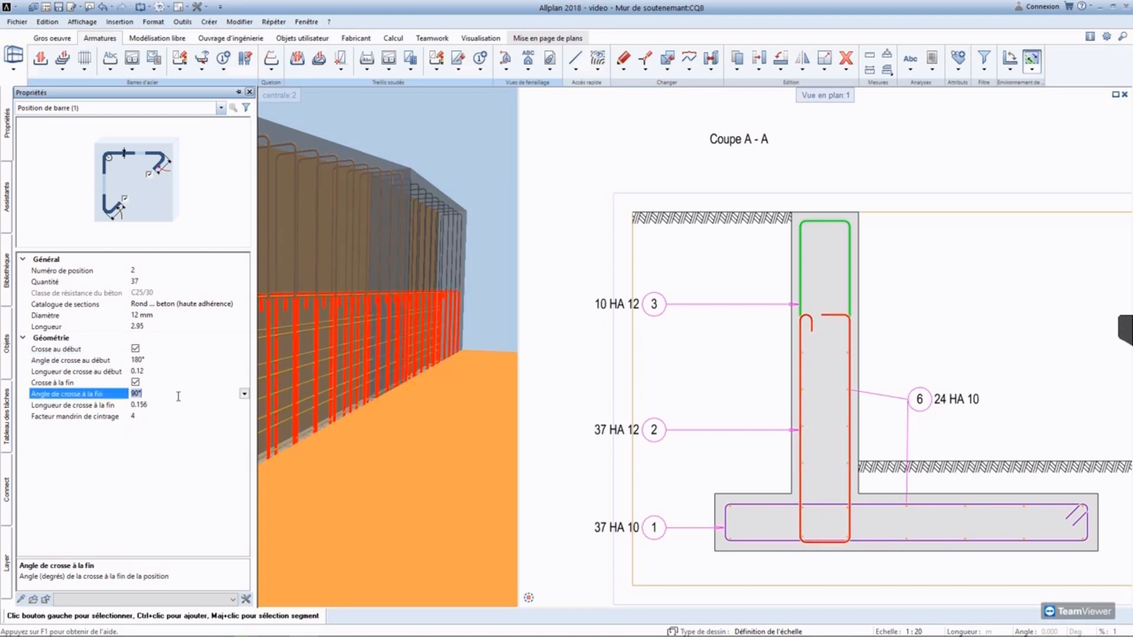
click(243, 394)
click(141, 469)
click(782, 374)
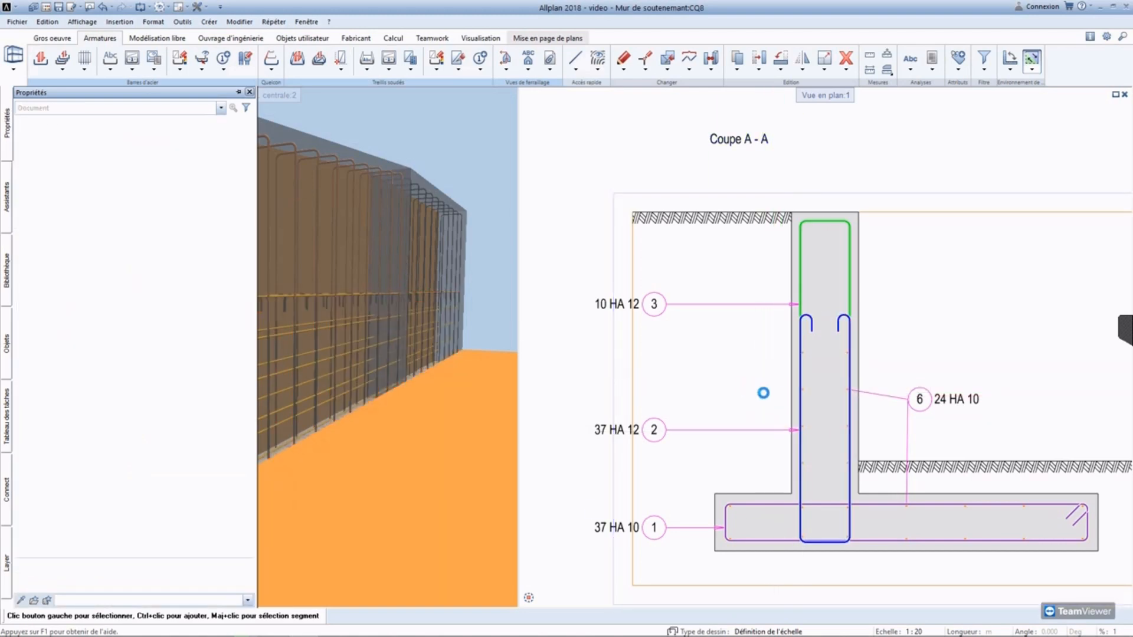
Step: Review the overall reinforcement drawing and examine the hooked stirrups from inside the wall cage in the 3D perspective
scroll(697, 396, down, 5)
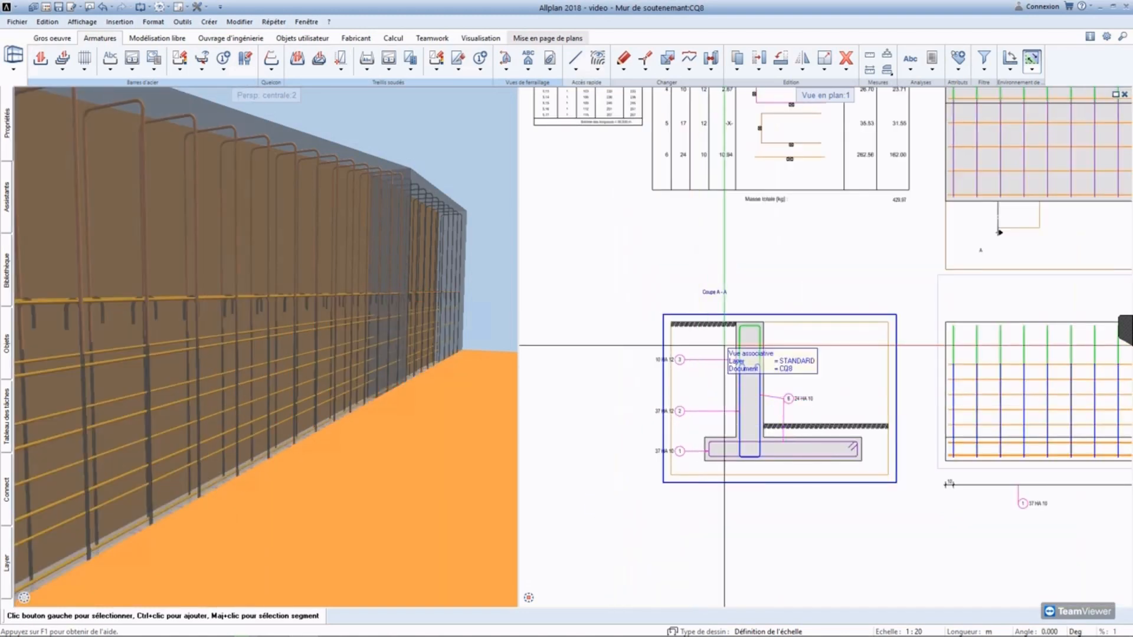
middle_drag(744, 369, 692, 413)
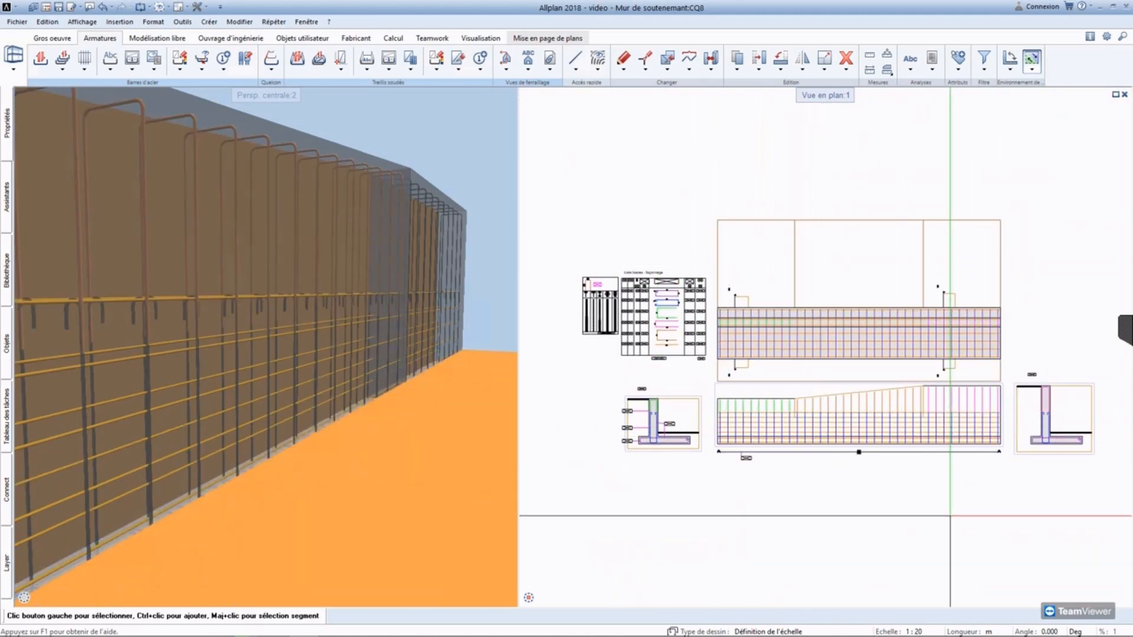
scroll(448, 328, down, 2)
drag(467, 278, 388, 303)
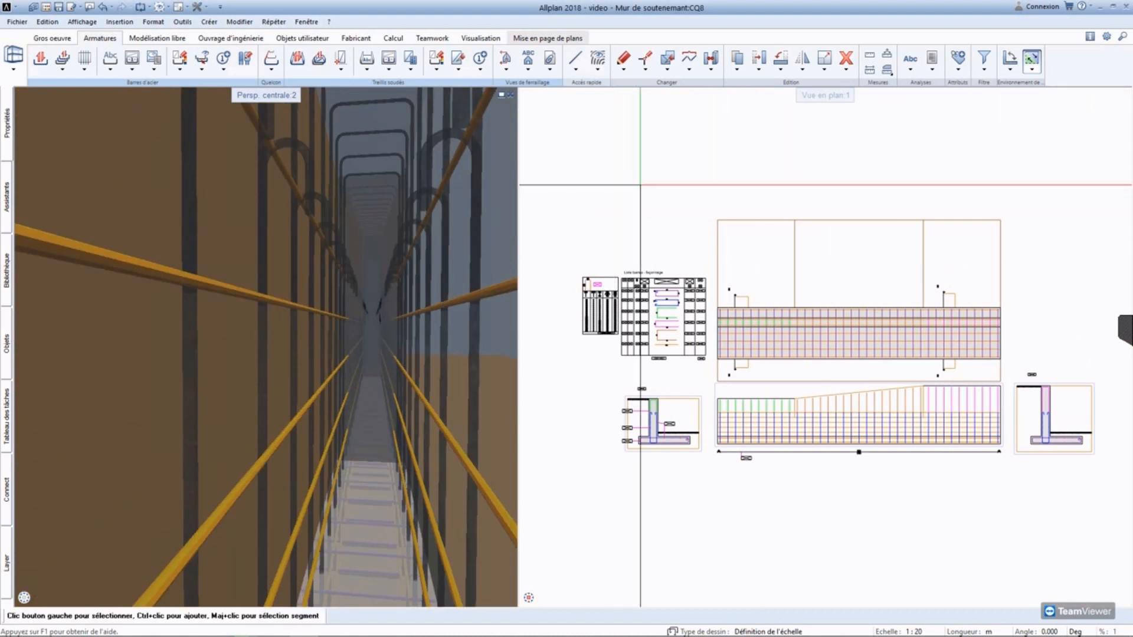